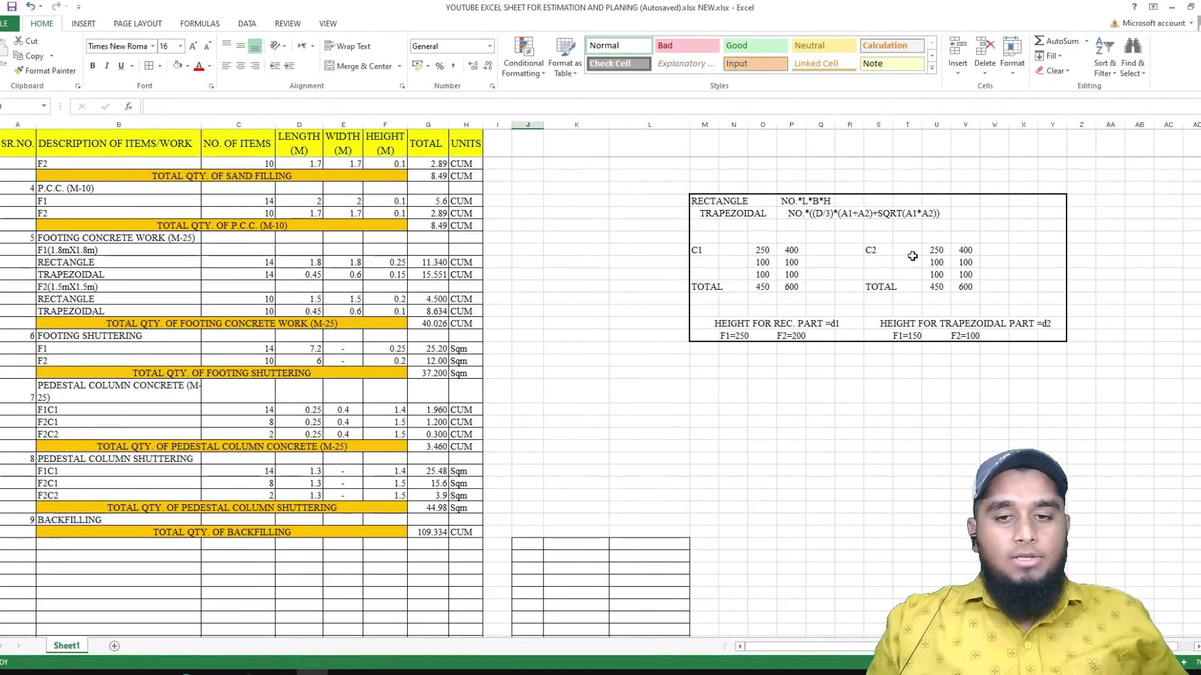
- Enter the heading BEAM in column J, in the first row of the empty bordered table beside the quantity sheet
scroll(693, 212, down, 7)
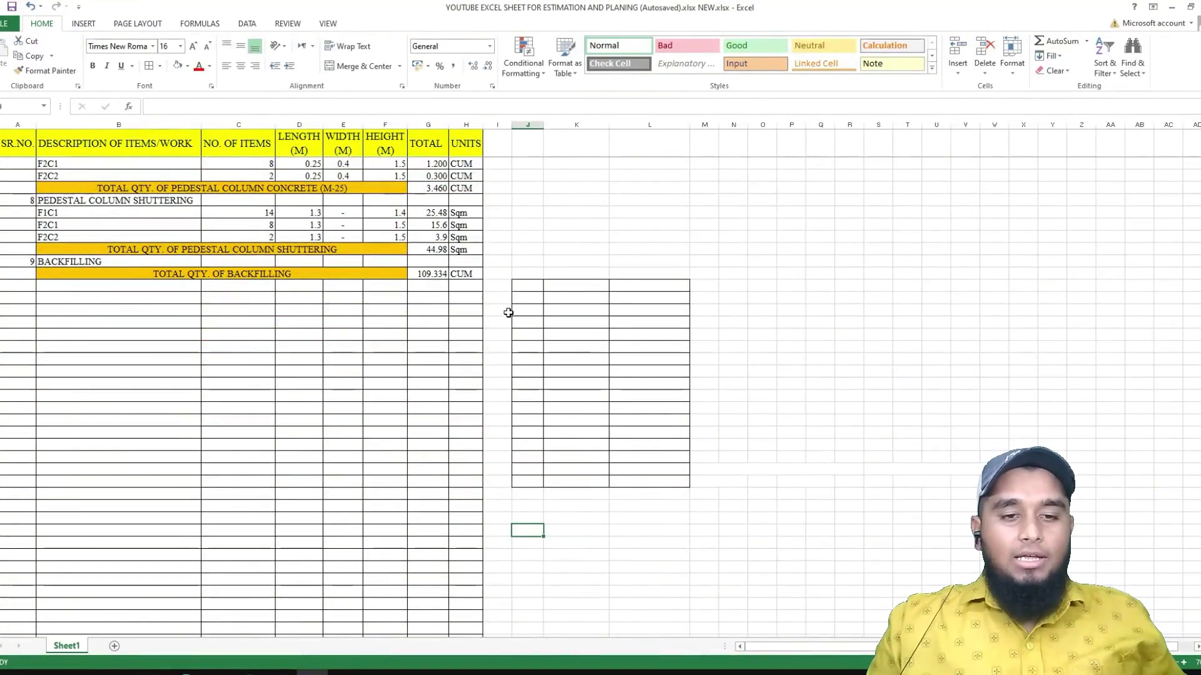
scroll(506, 299, up, 5)
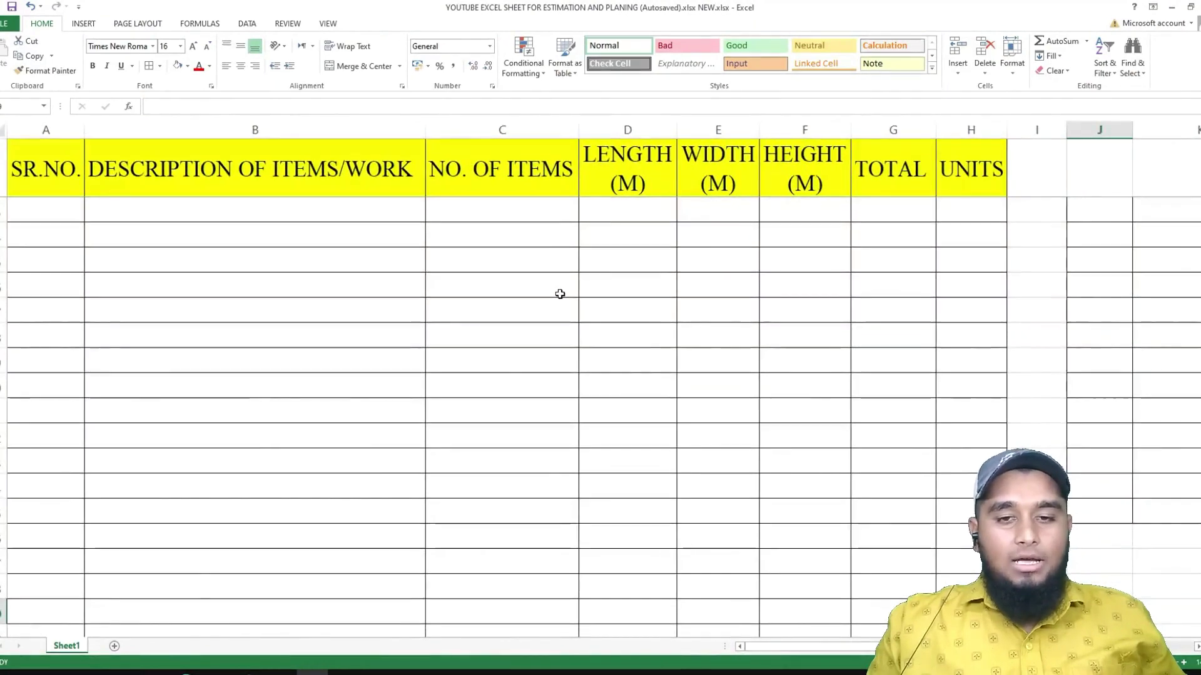
scroll(583, 299, down, 1)
middle_click(583, 299)
middle_click(711, 294)
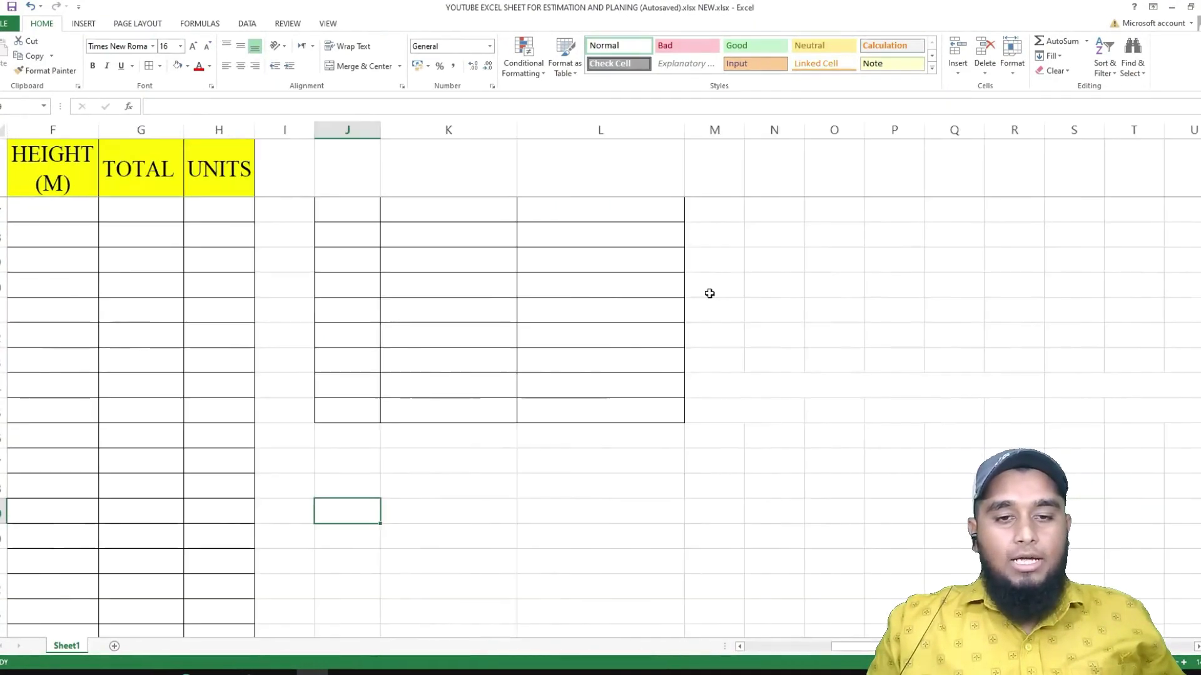
scroll(445, 260, up, 4)
click(356, 311)
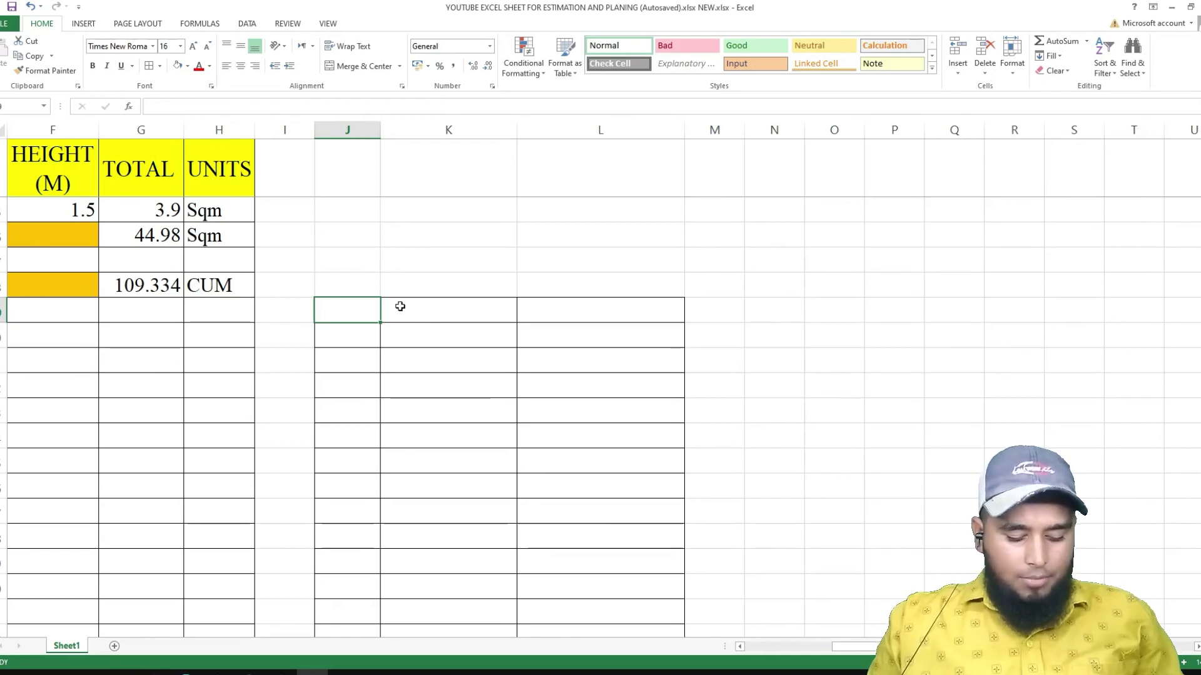
text(B)
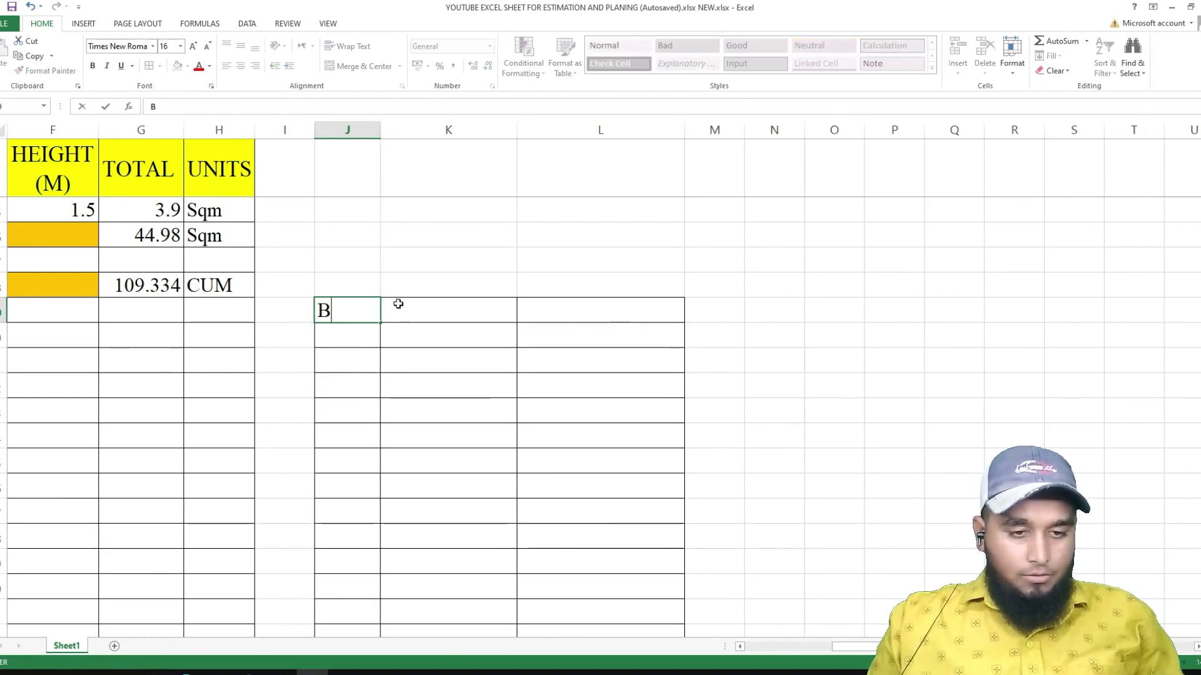
text(EA)
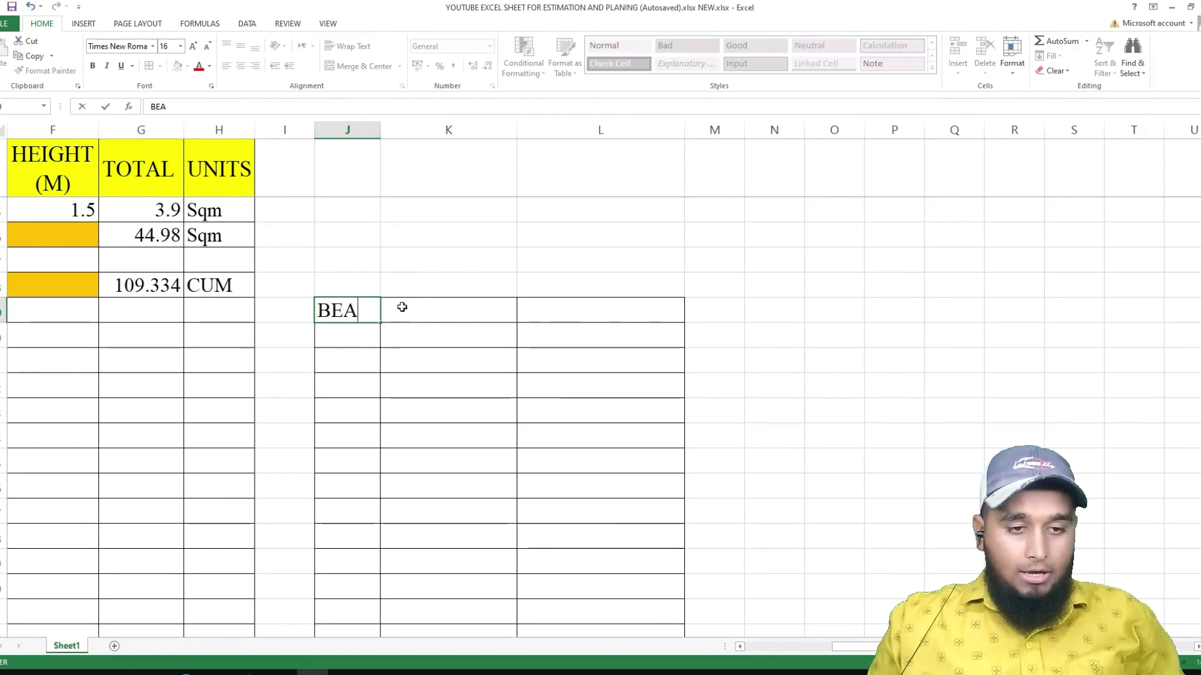
text(M)
- Enter the heading NO. OF BEAMS in column K beside the BEAM heading
click(446, 309)
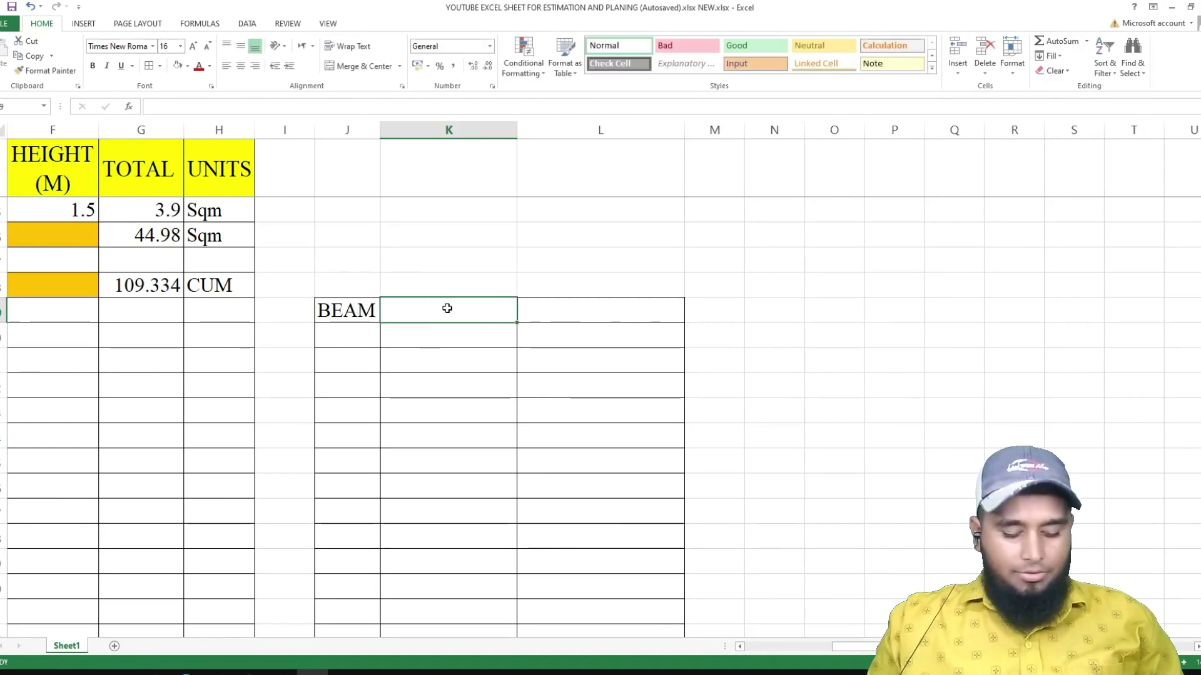
text(NO.)
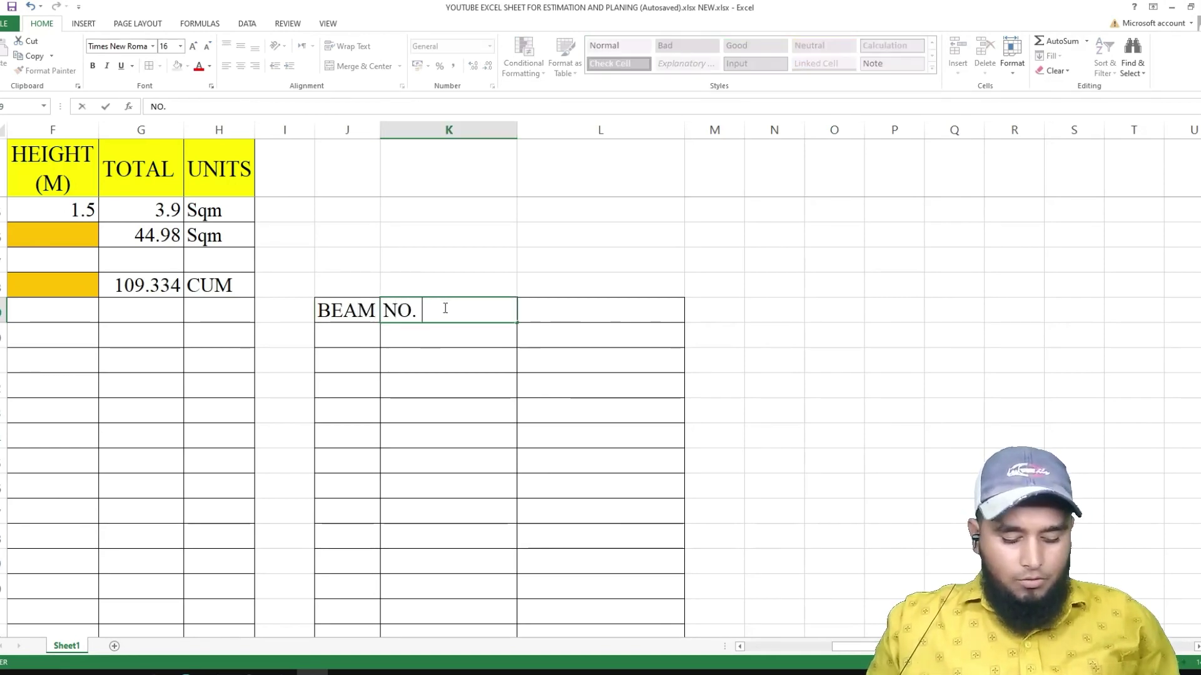
text( OF )
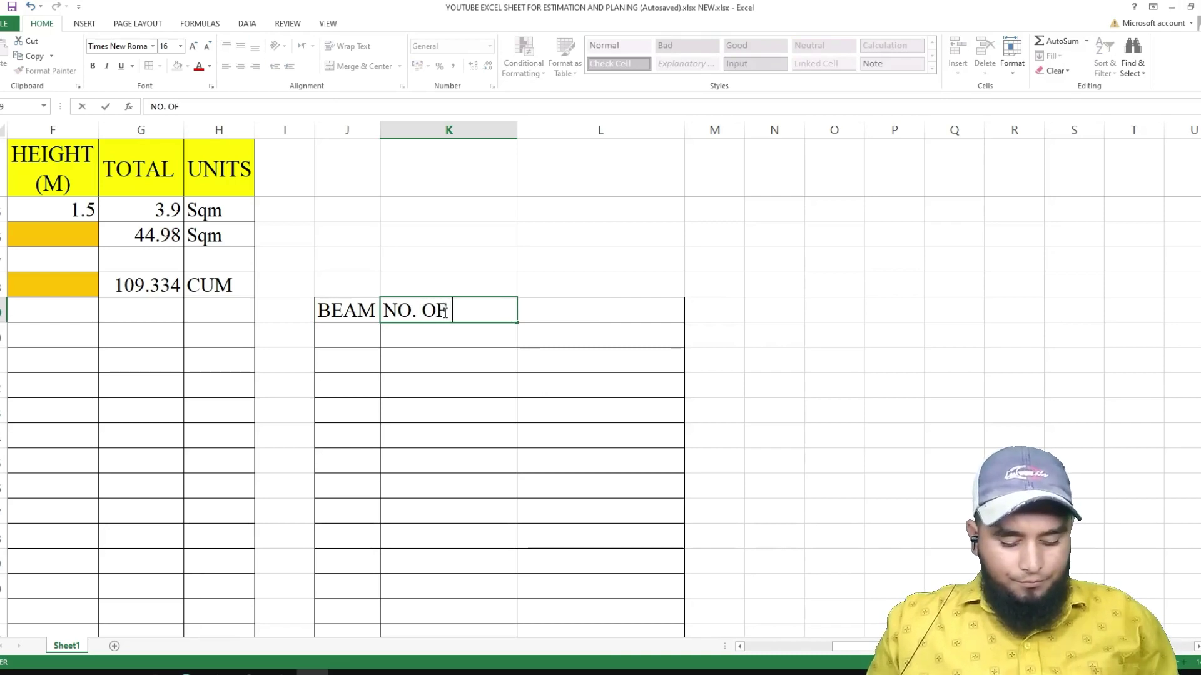
text(BEAMS)
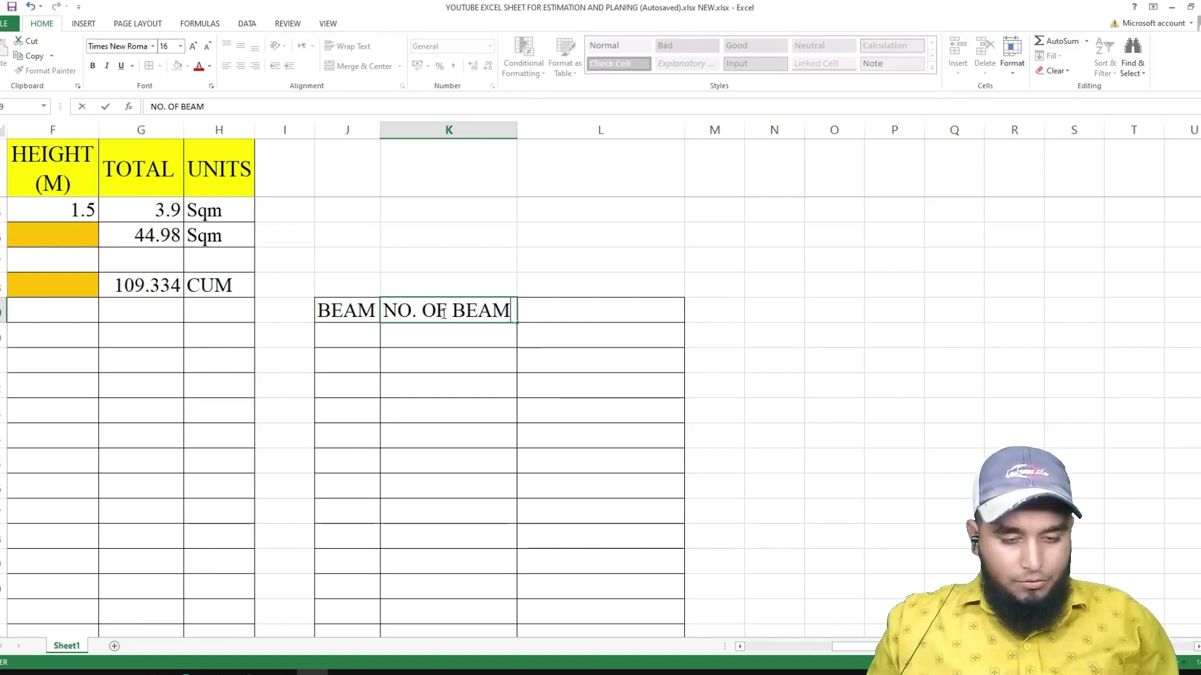
- Enter the heading CLEAR SPAN (m) in column L of the beam table's header row
click(581, 306)
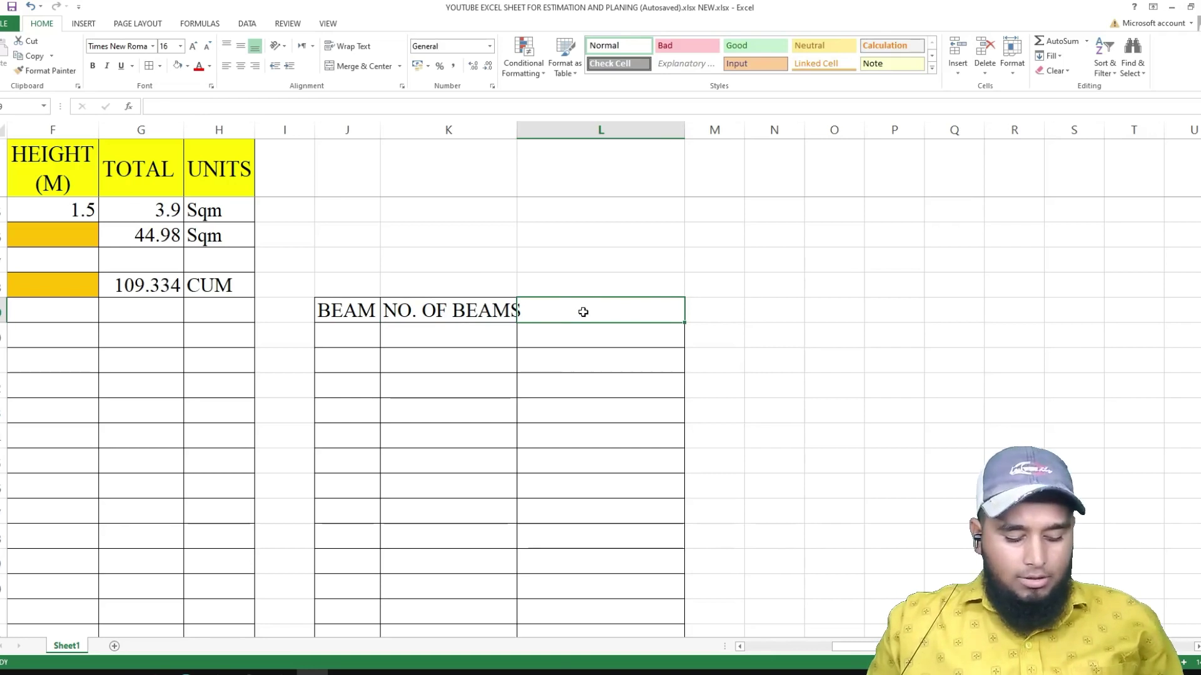
text(CLEA)
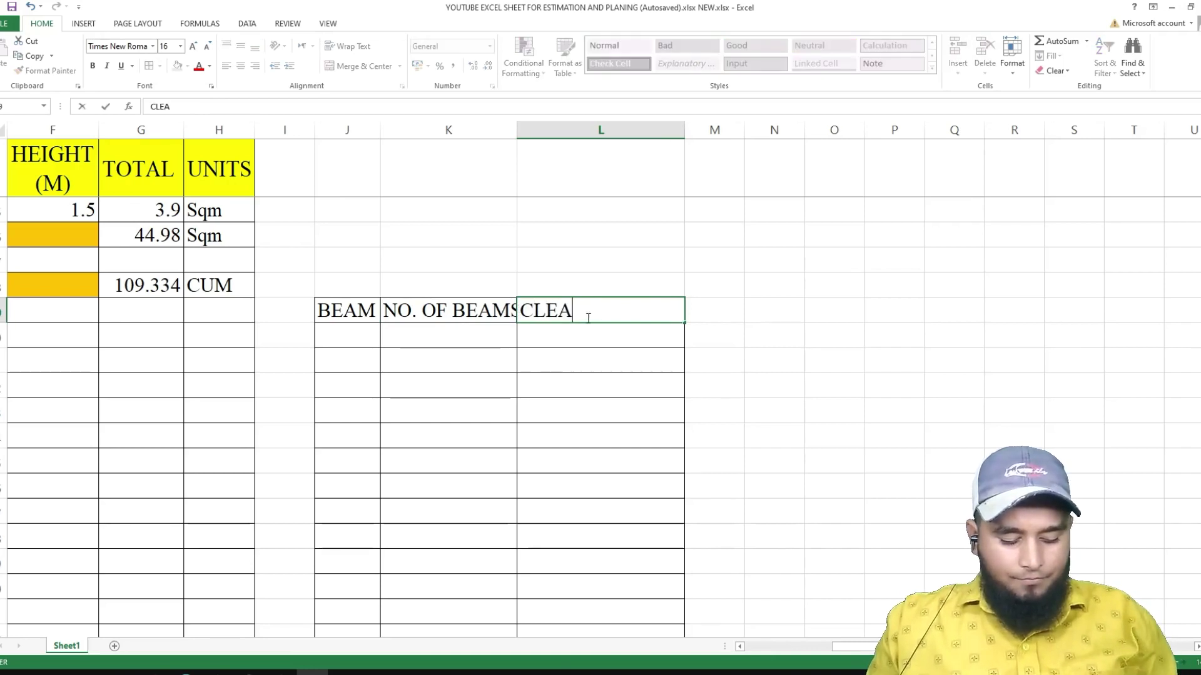
text(R SP)
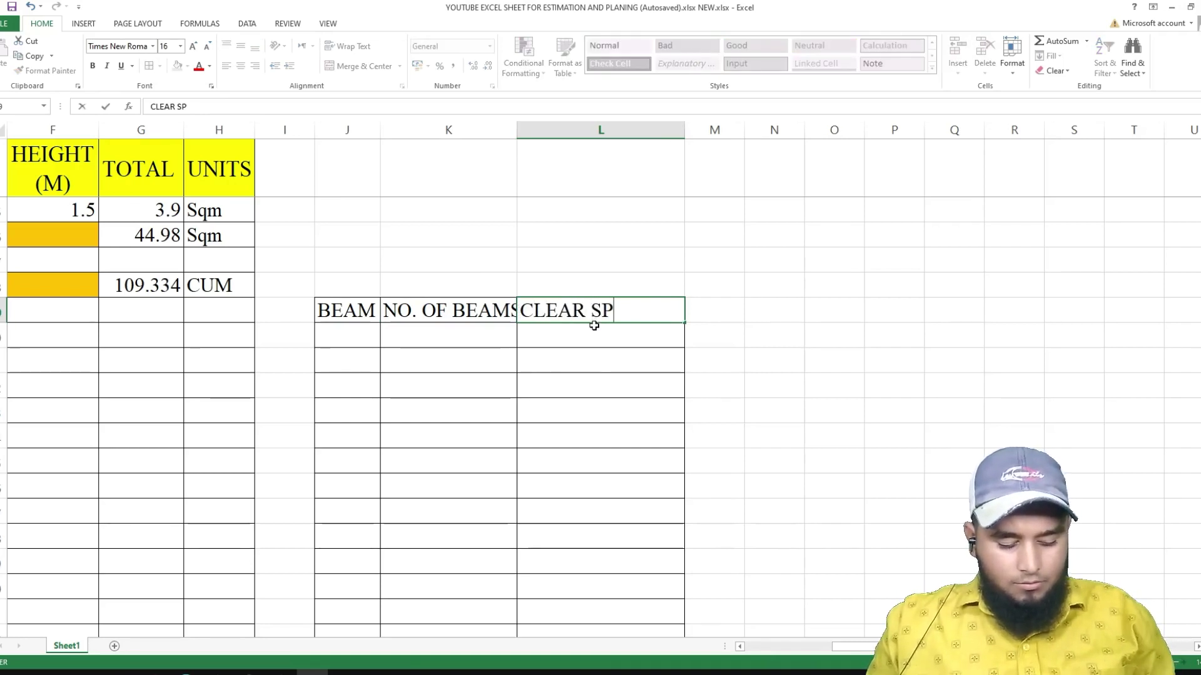
text(AN)
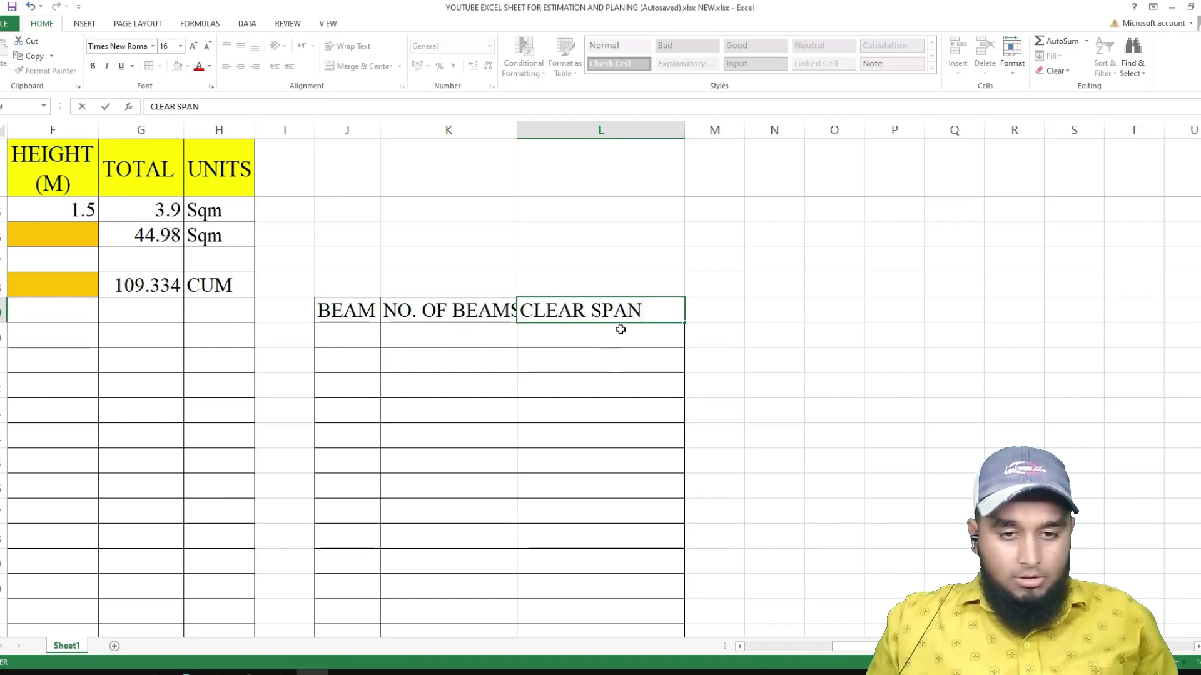
text( ()
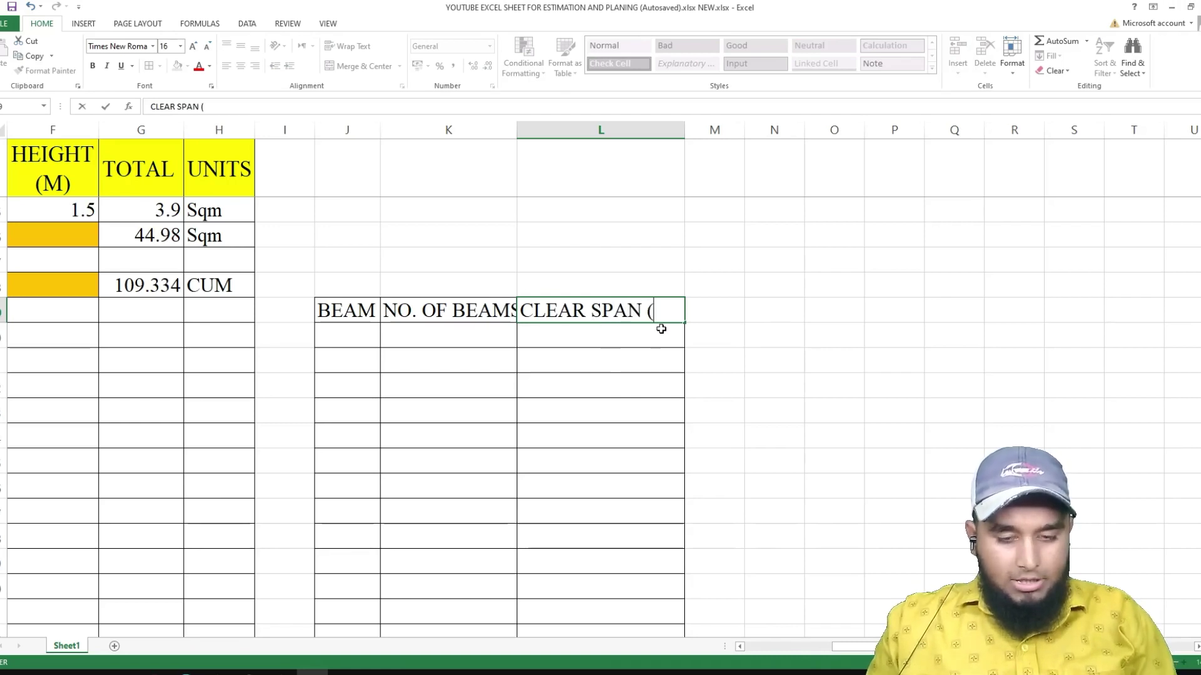
text())
key(Left)
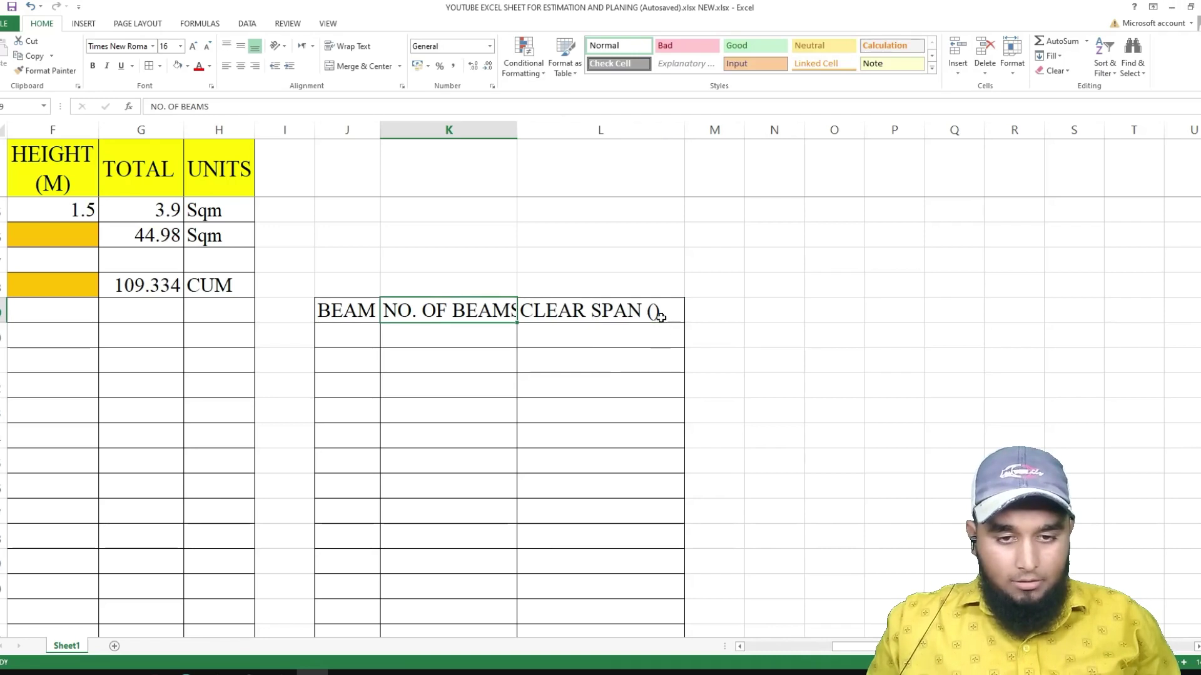
click(654, 312)
double_click(653, 312)
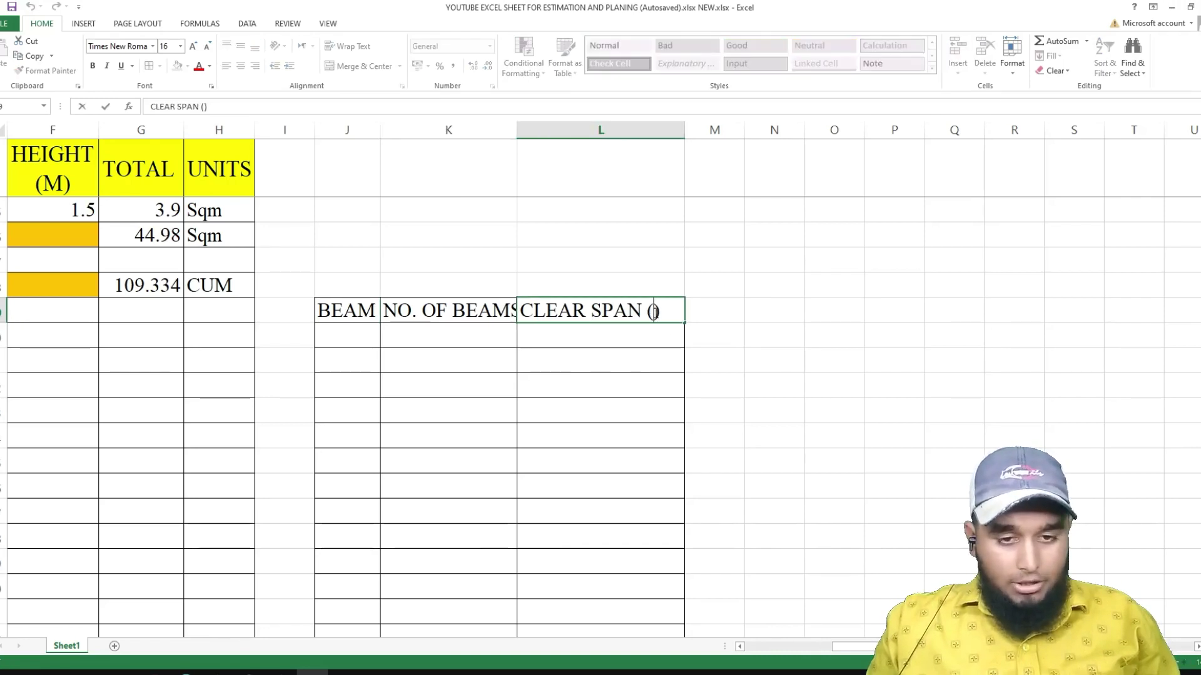
text(m)
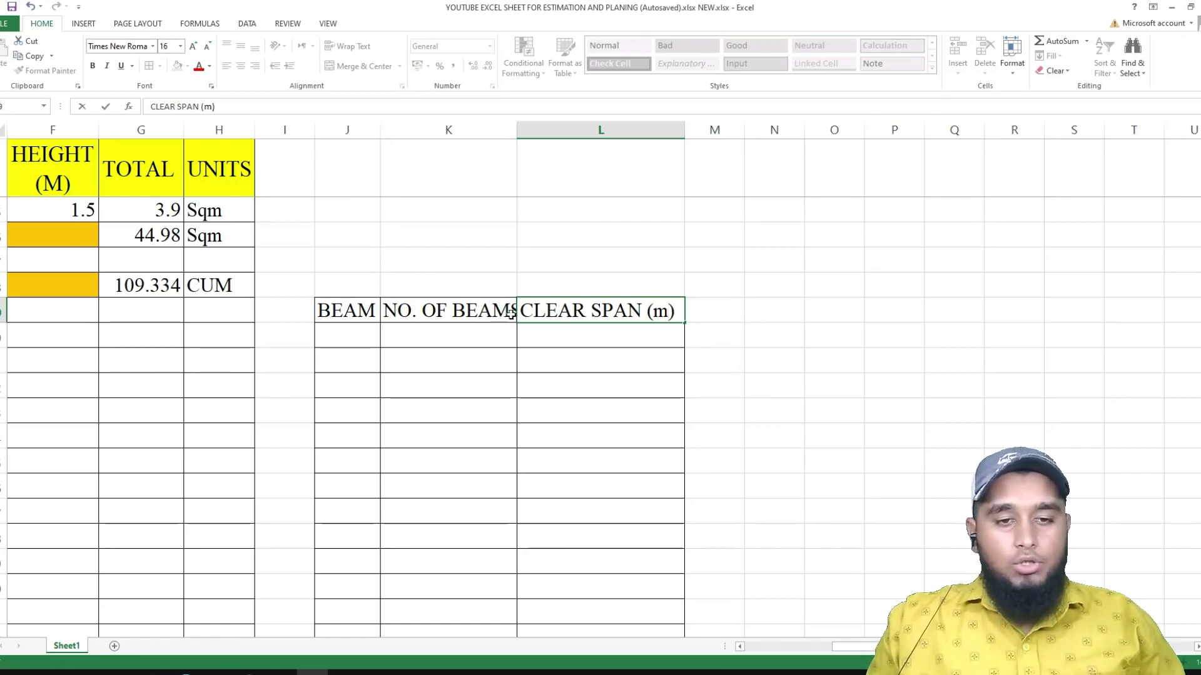
- Widen column K to fit its NO. OF BEAMS heading and fill the three beam table header cells with gold
click(511, 128)
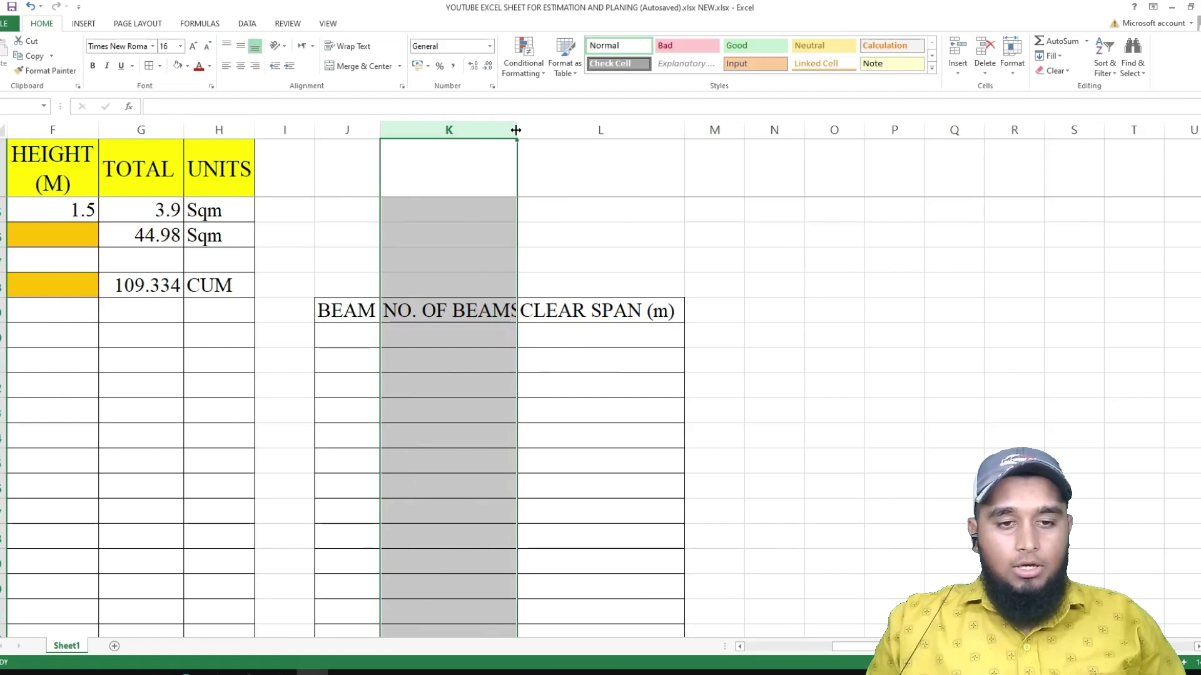
drag(516, 129, 527, 130)
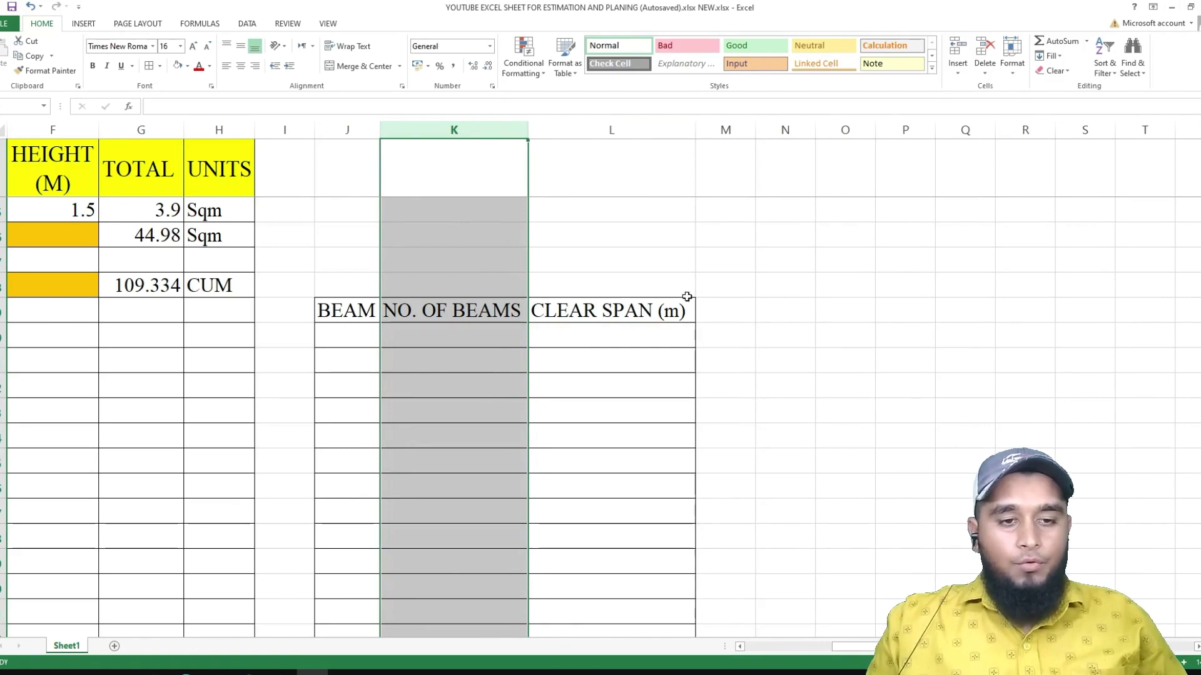
drag(351, 309, 563, 310)
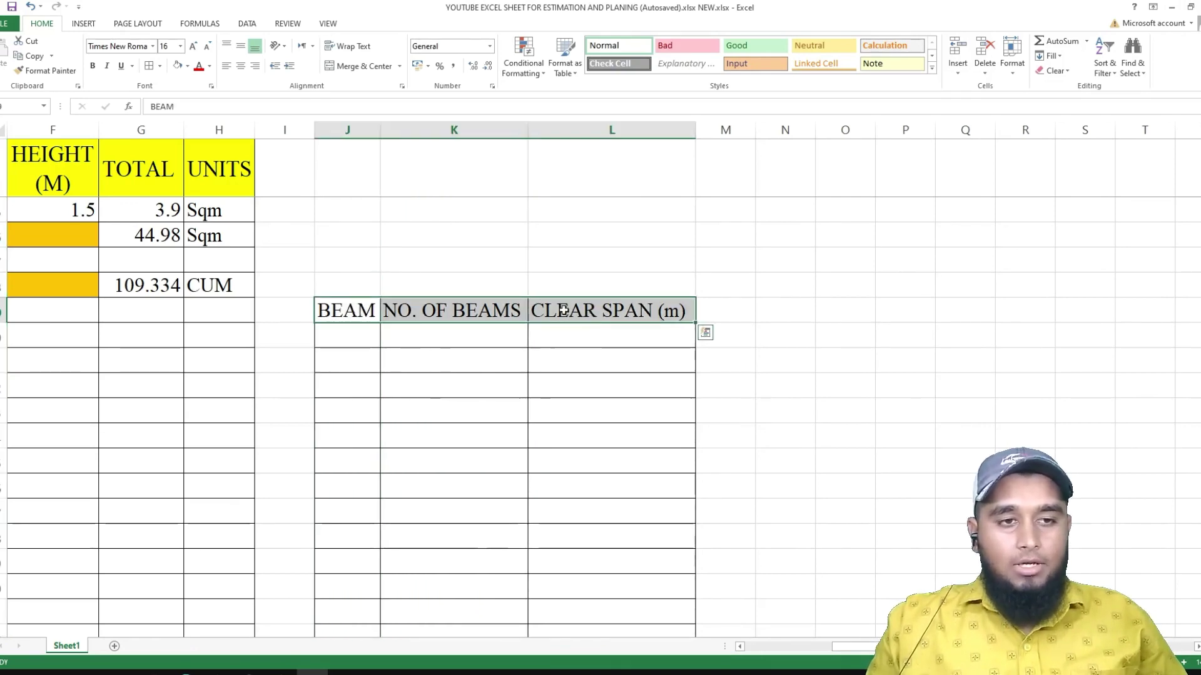
click(187, 67)
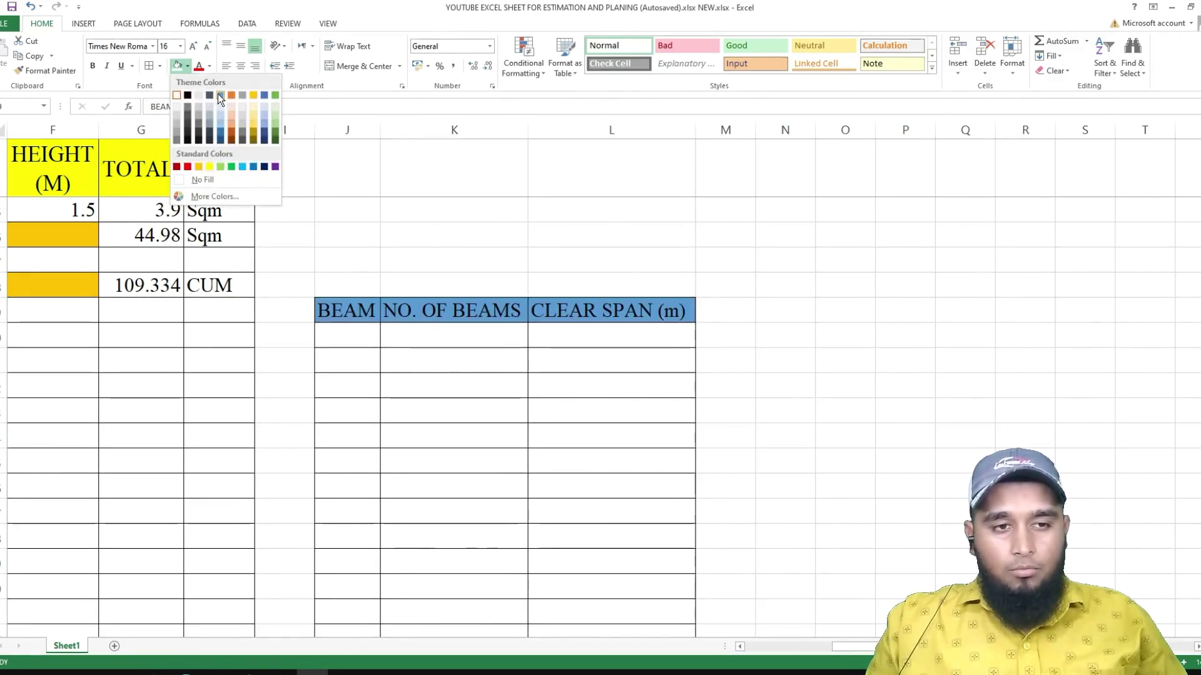
click(253, 96)
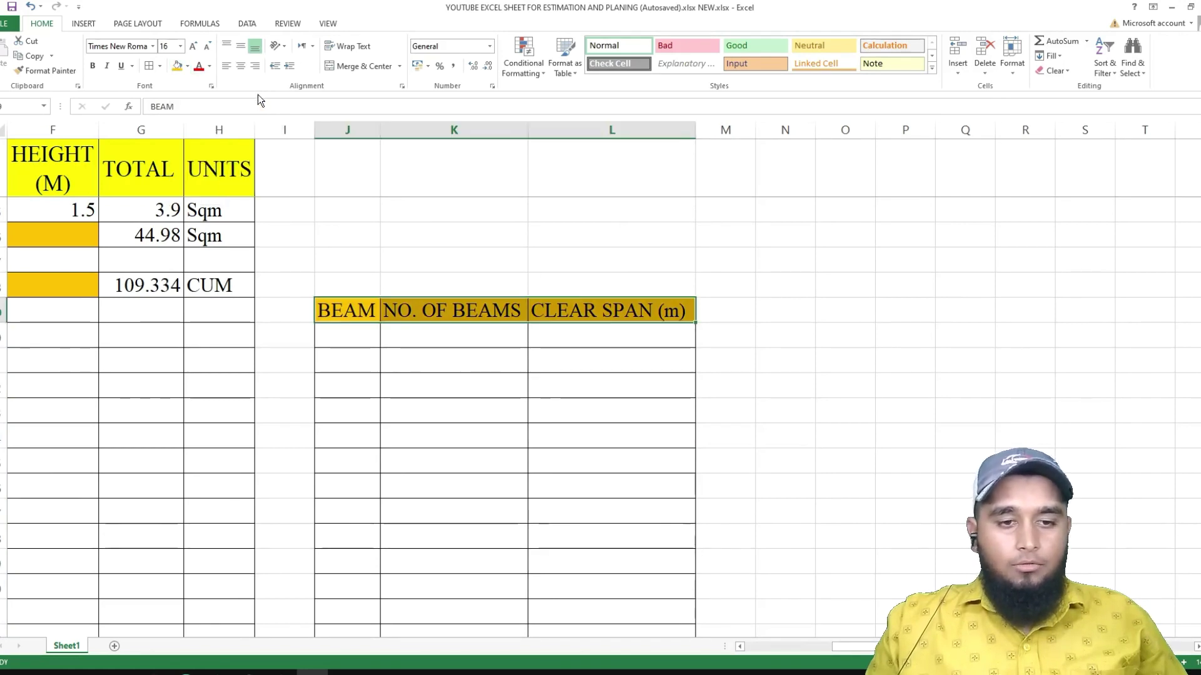
- Enter GB1 in the first row under BEAM and fill the series down the column to GB17
click(351, 338)
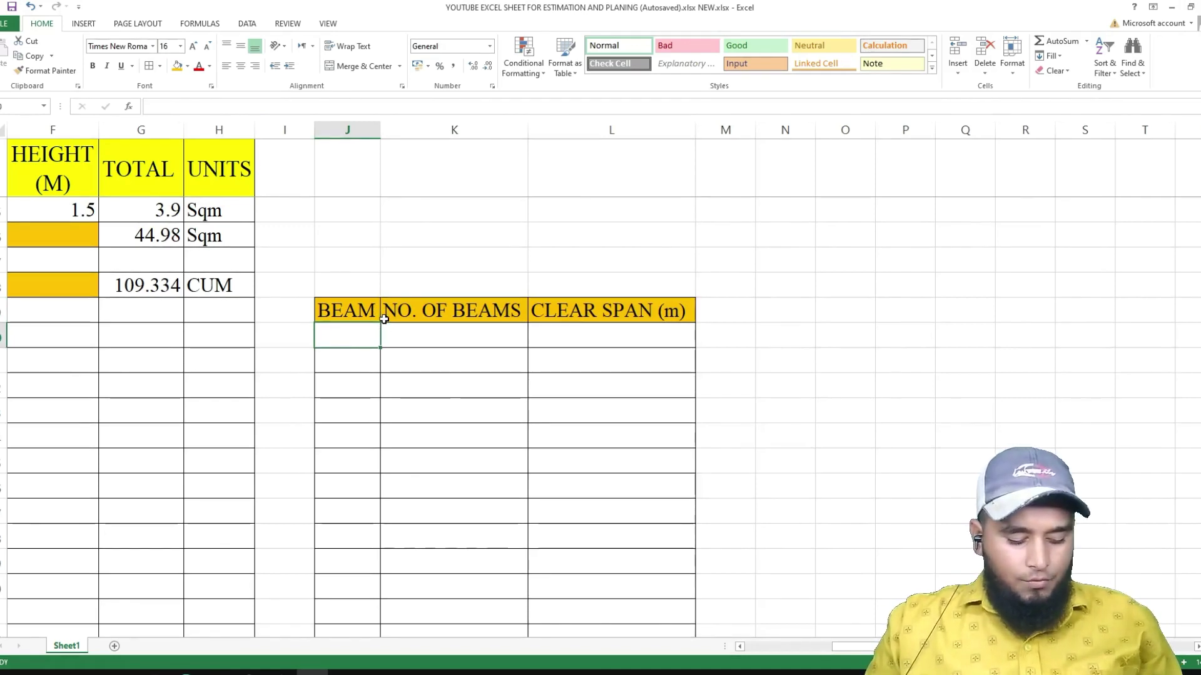
text(G)
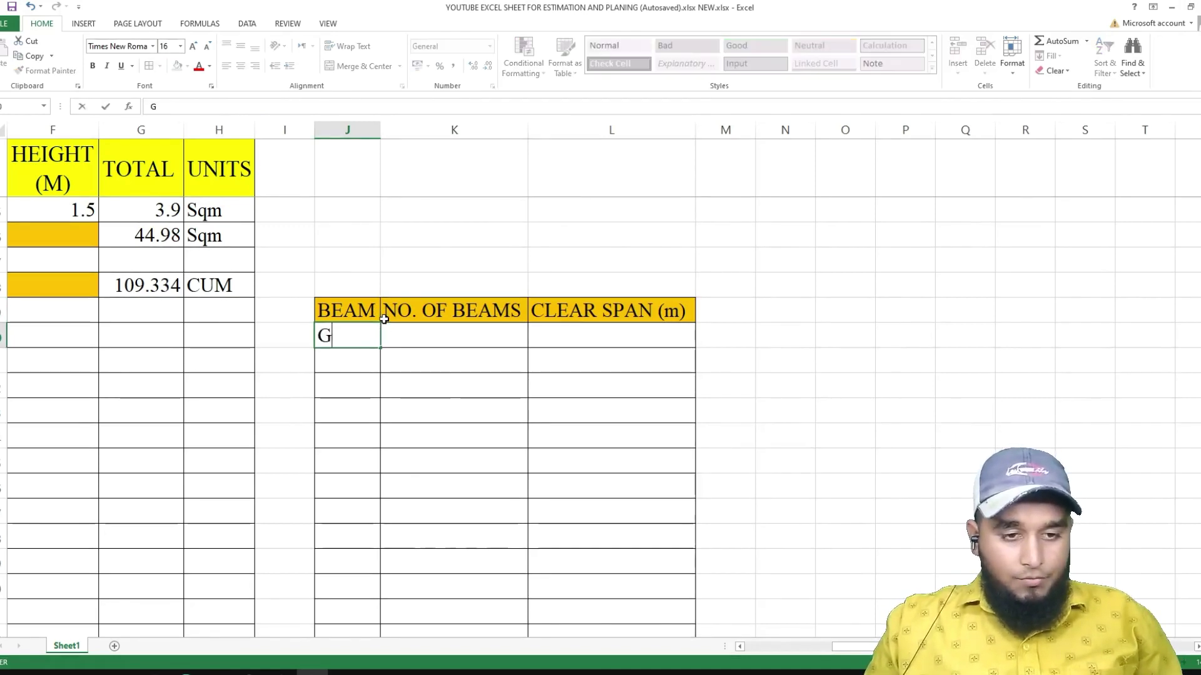
text(B)
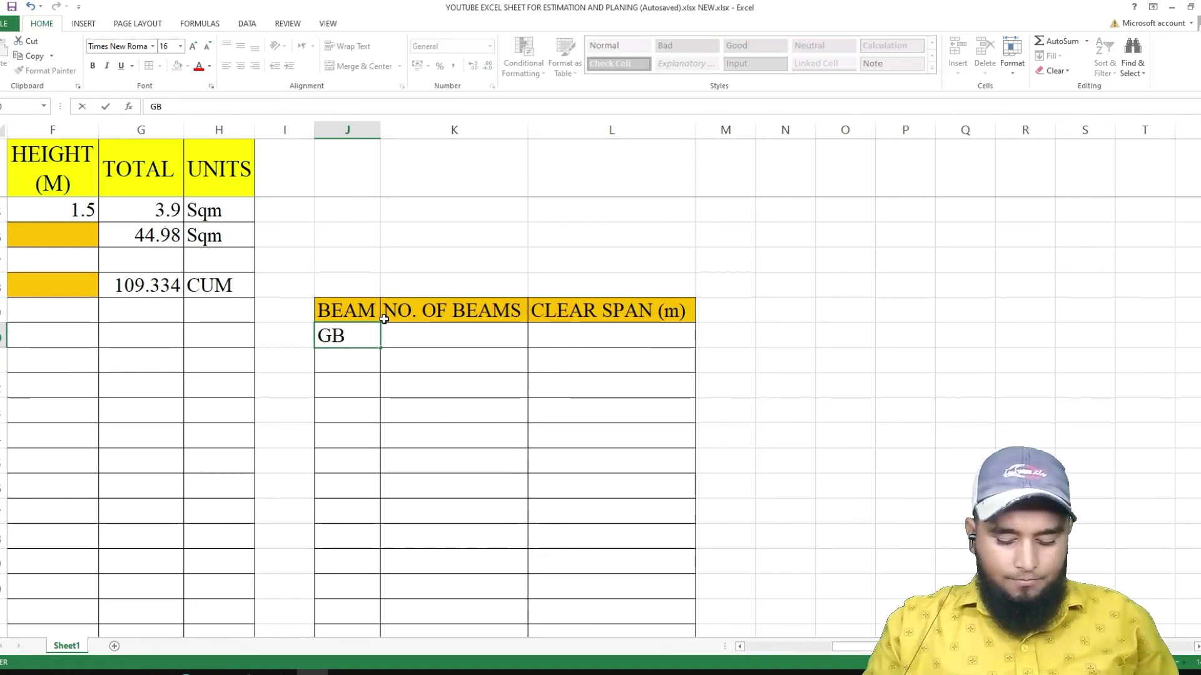
text(1)
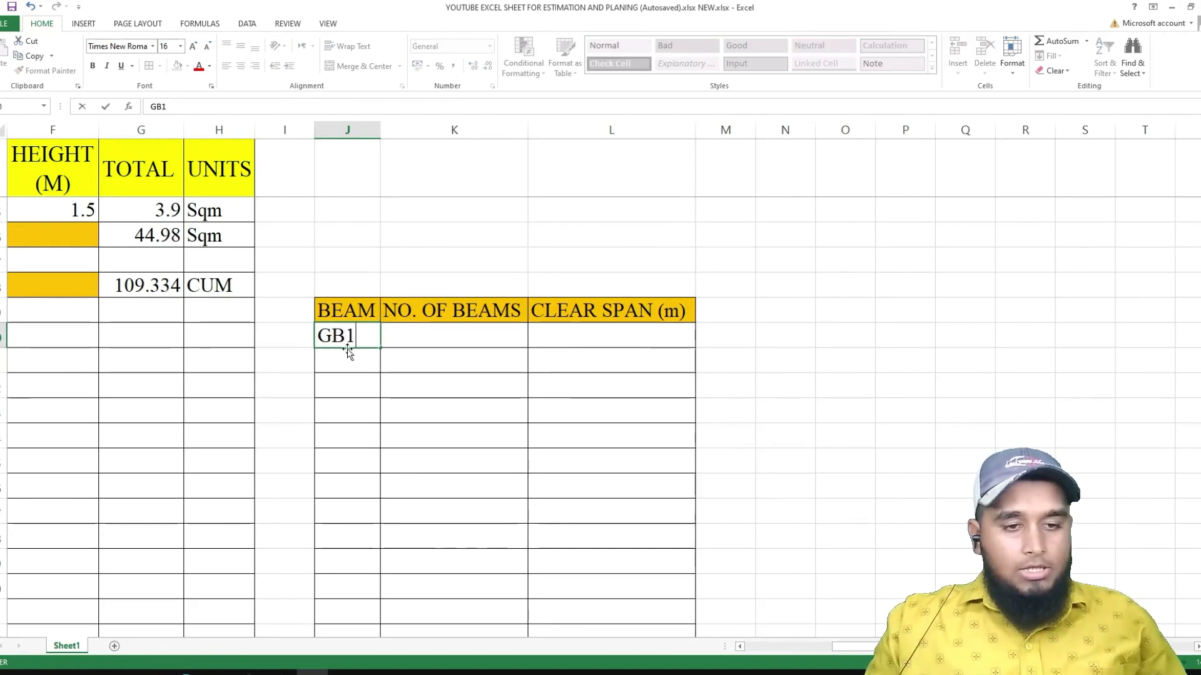
scroll(355, 335, down, 1)
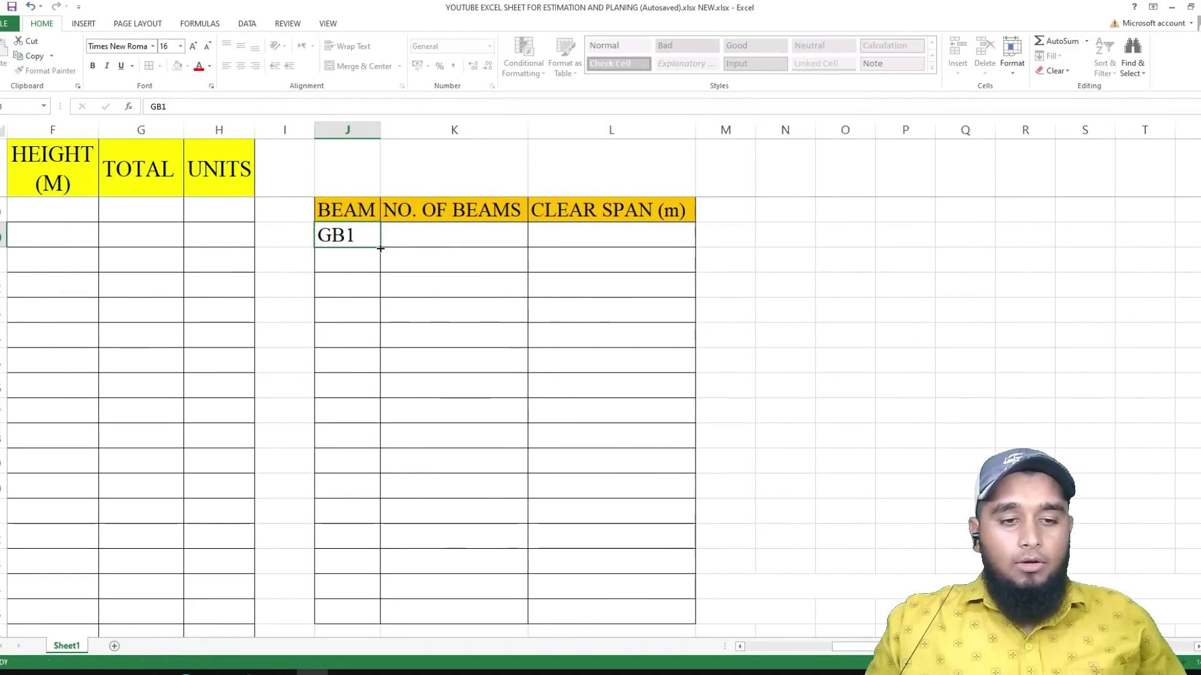
drag(381, 249, 377, 629)
scroll(375, 500, down, 3)
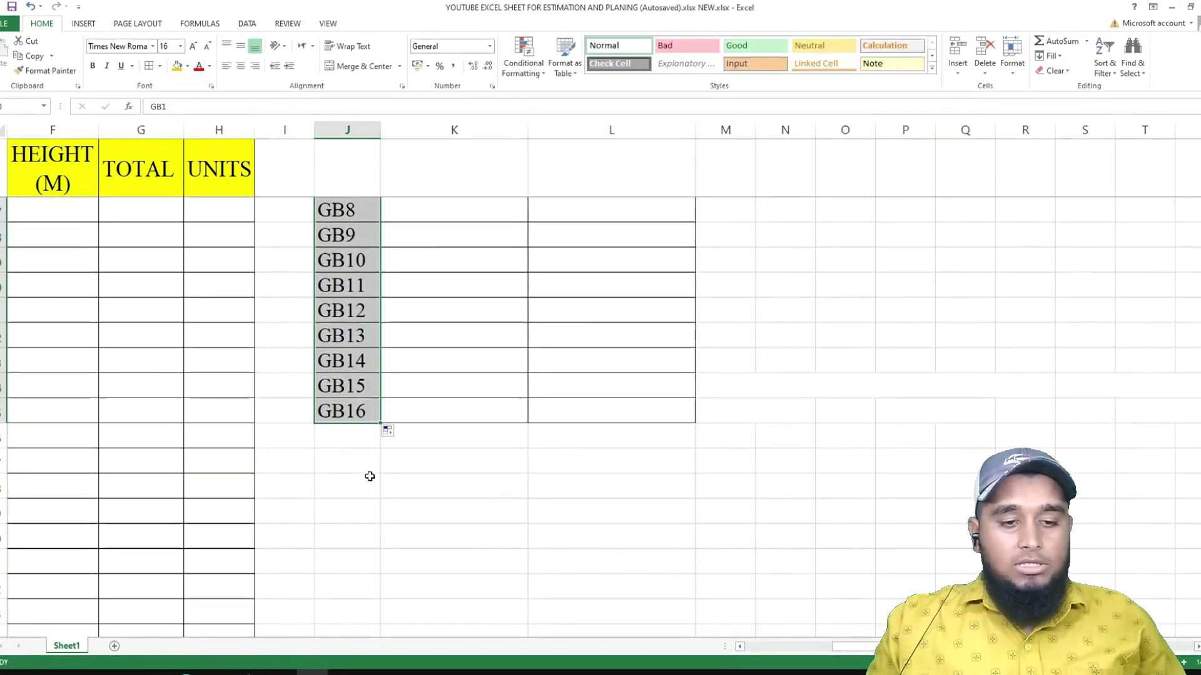
mouse_move(380, 423)
mouse_down()
mouse_move(383, 440)
mouse_move(398, 437)
mouse_up()
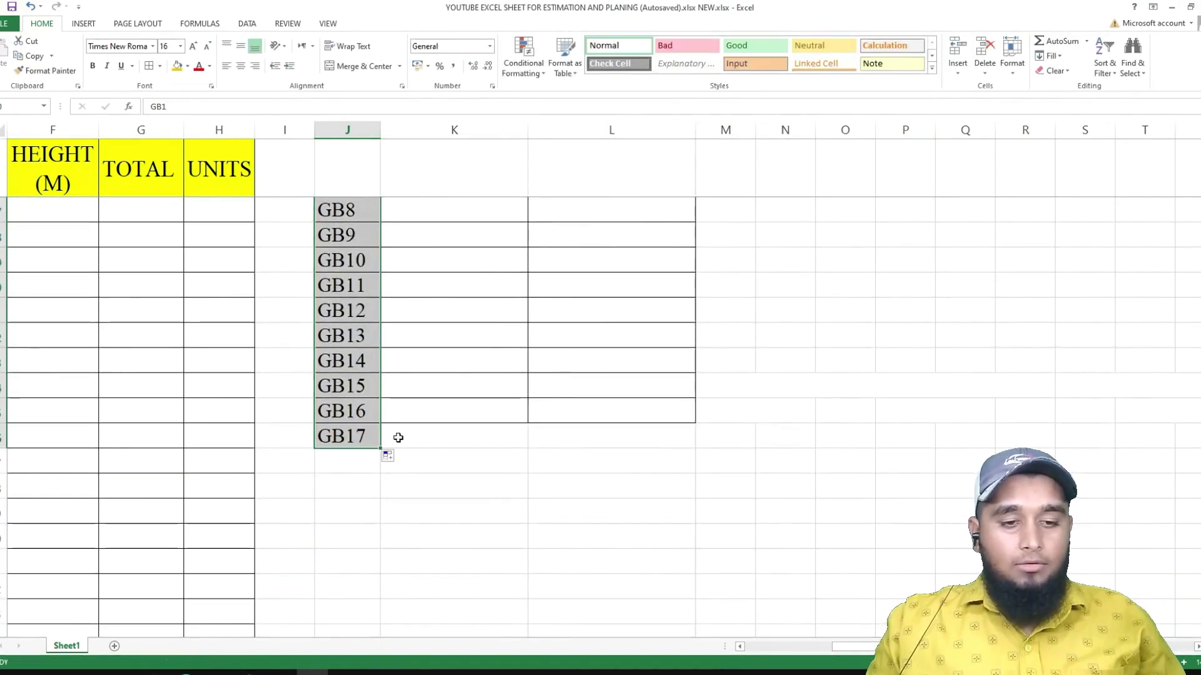
scroll(444, 429, up, 4)
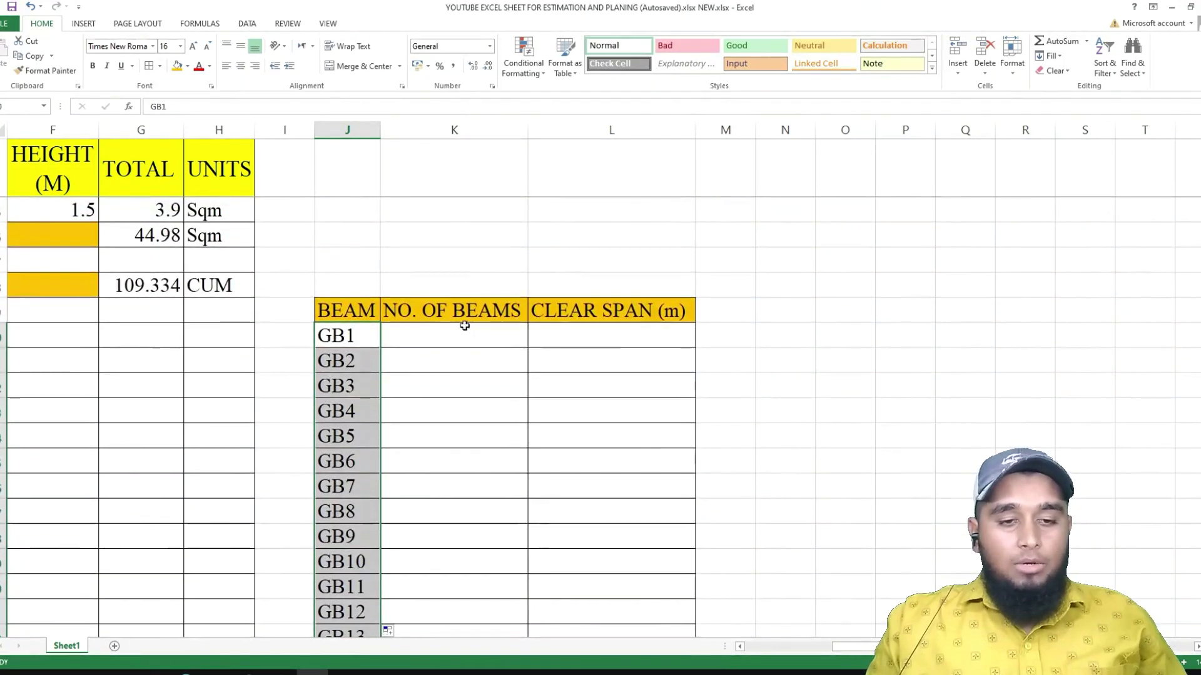
- Count the GB1 beams in the ground beam layout PDF and enter 12 as GB1's number of beams in the Excel table
click(443, 334)
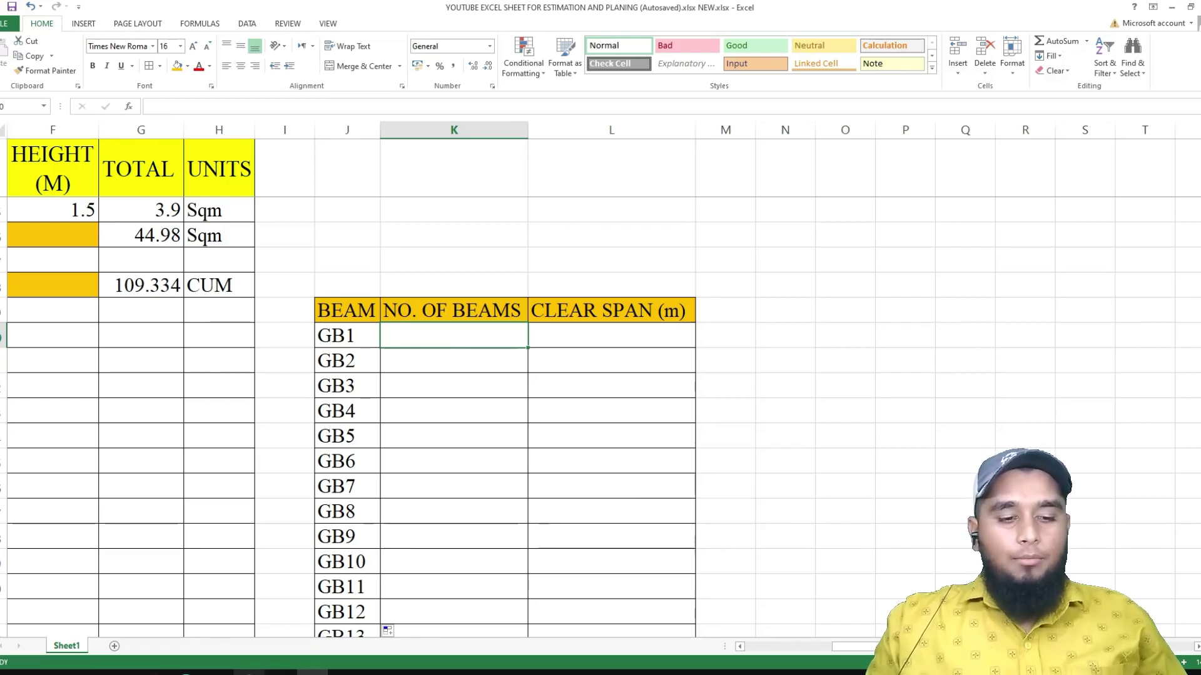
mouse_move(249, 673)
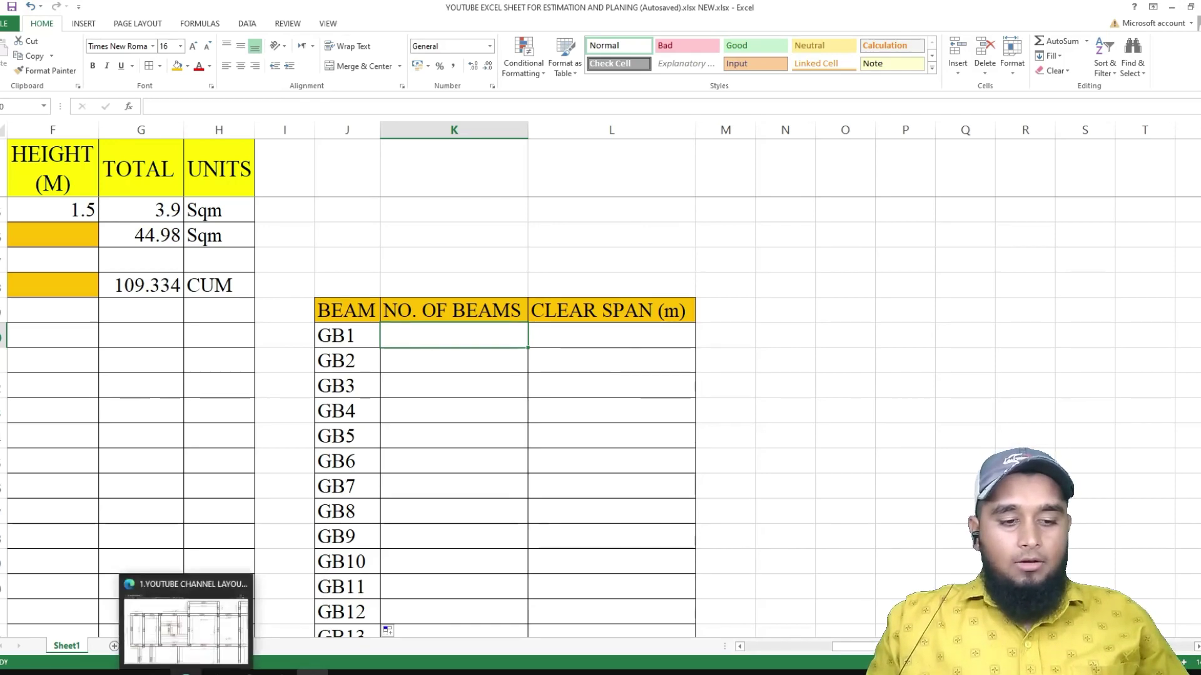
click(187, 673)
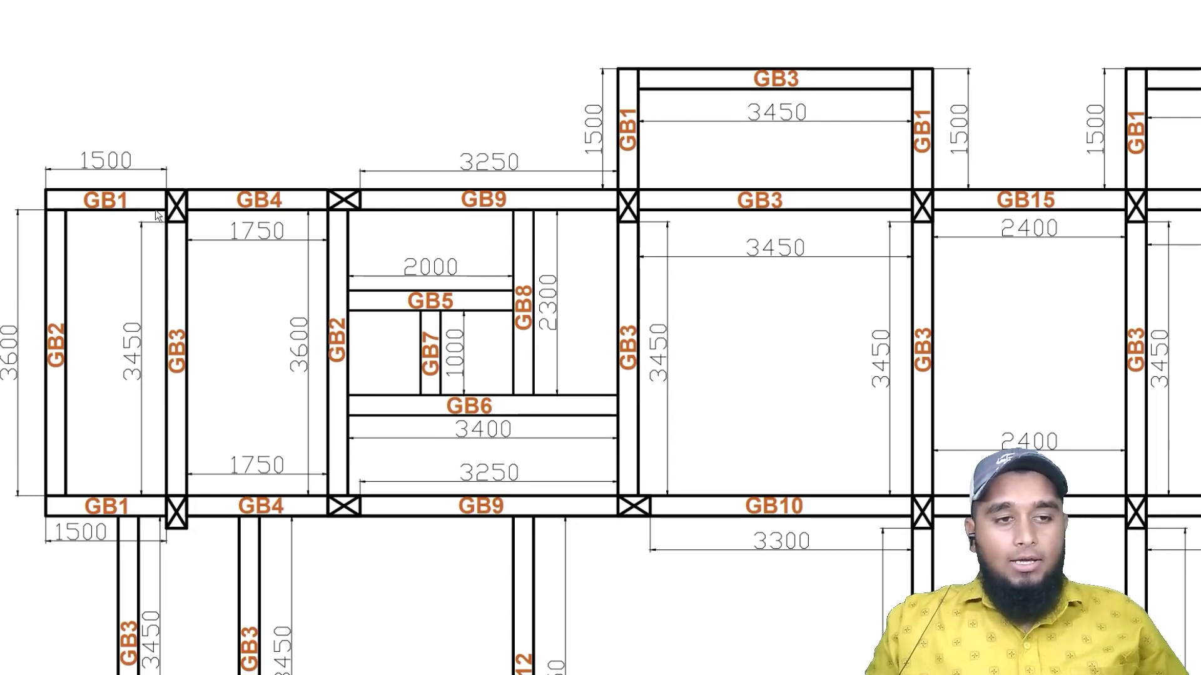
scroll(136, 198, down, 2)
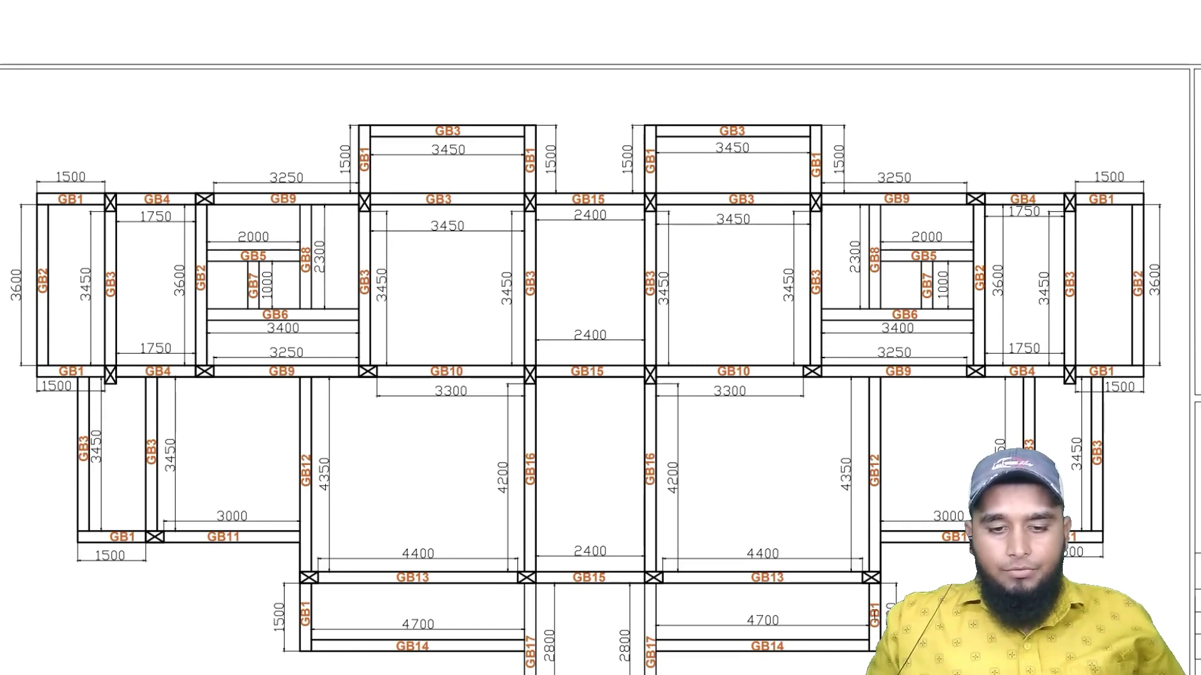
scroll(750, 541, down, 4)
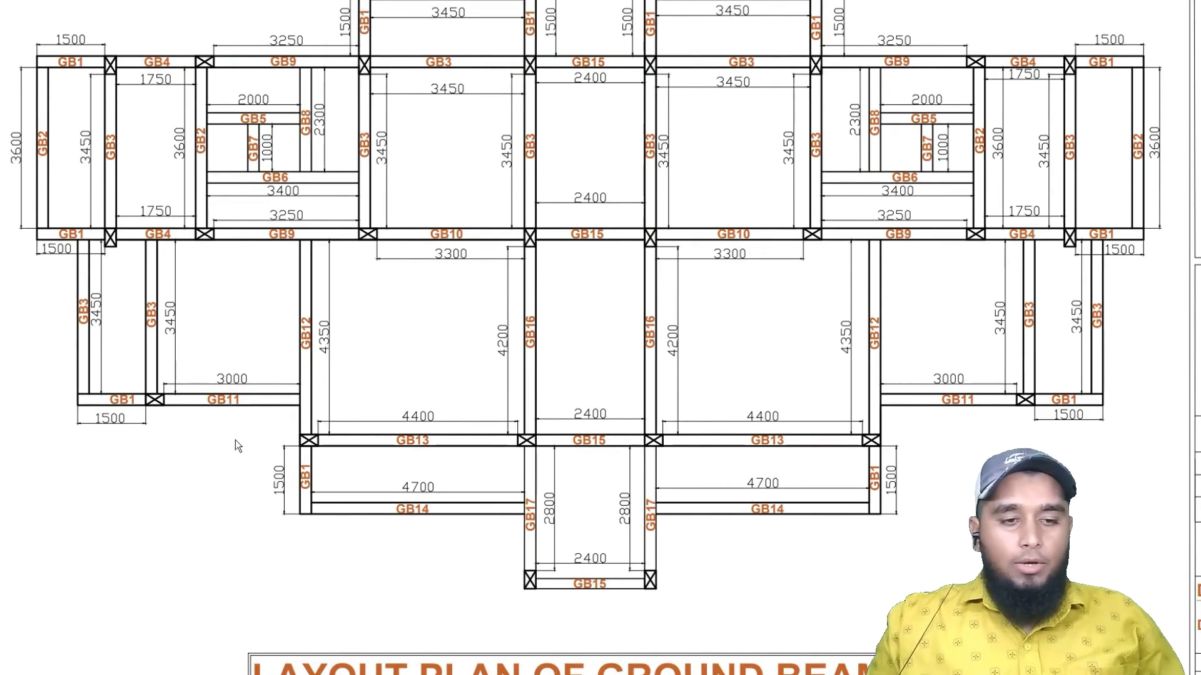
click(1148, 9)
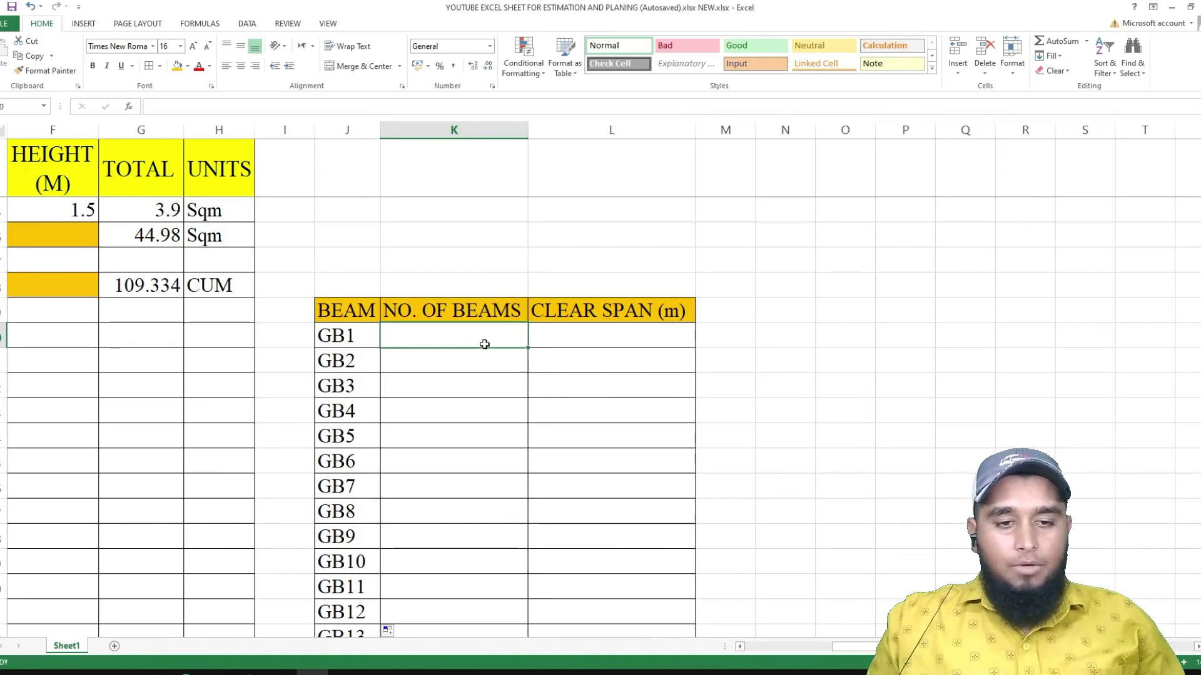
text(12)
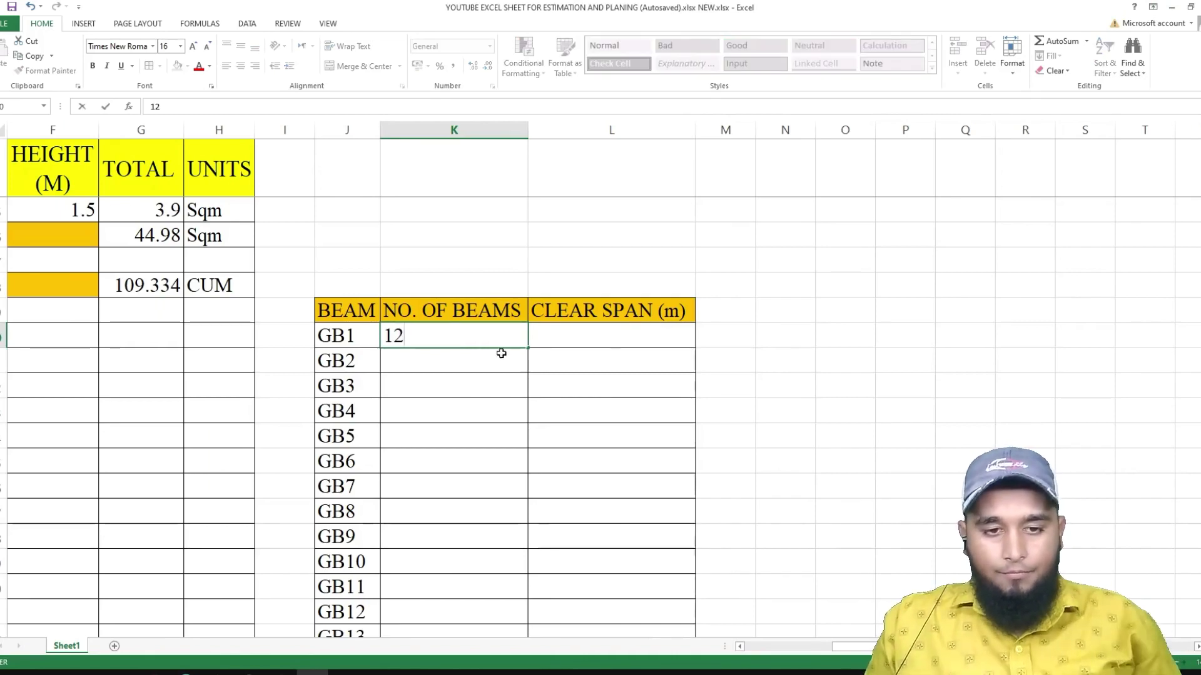
- Enter 1.5 as the clear span in metres for beam GB1
click(598, 336)
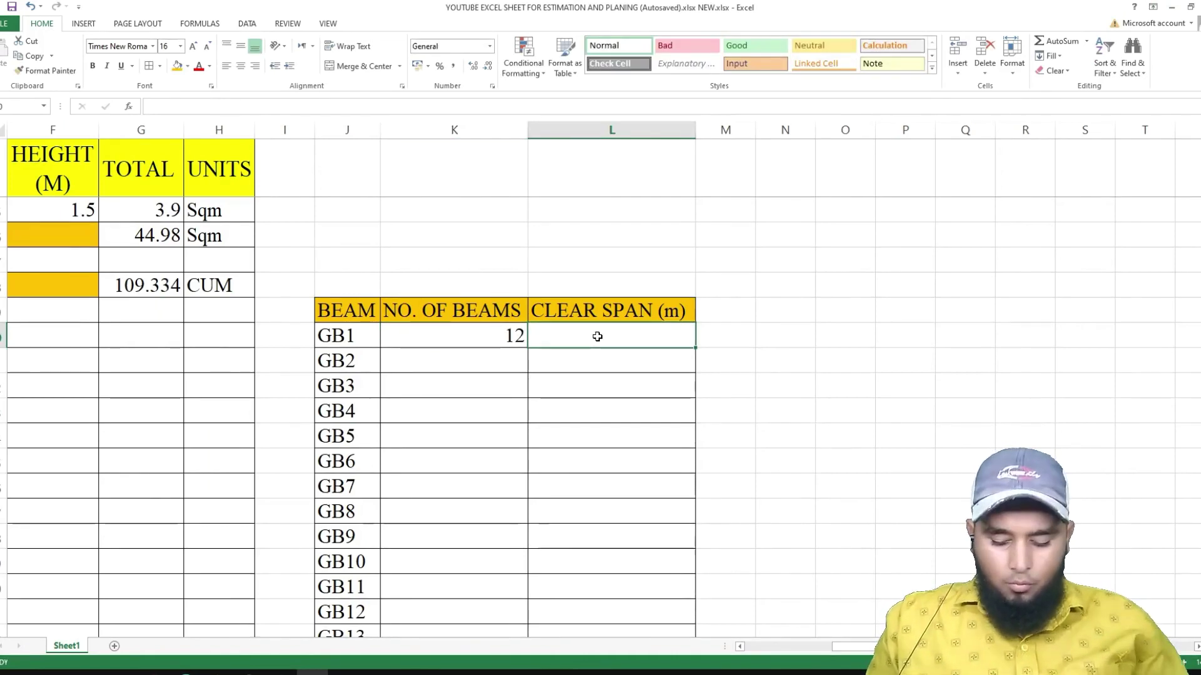
text(15)
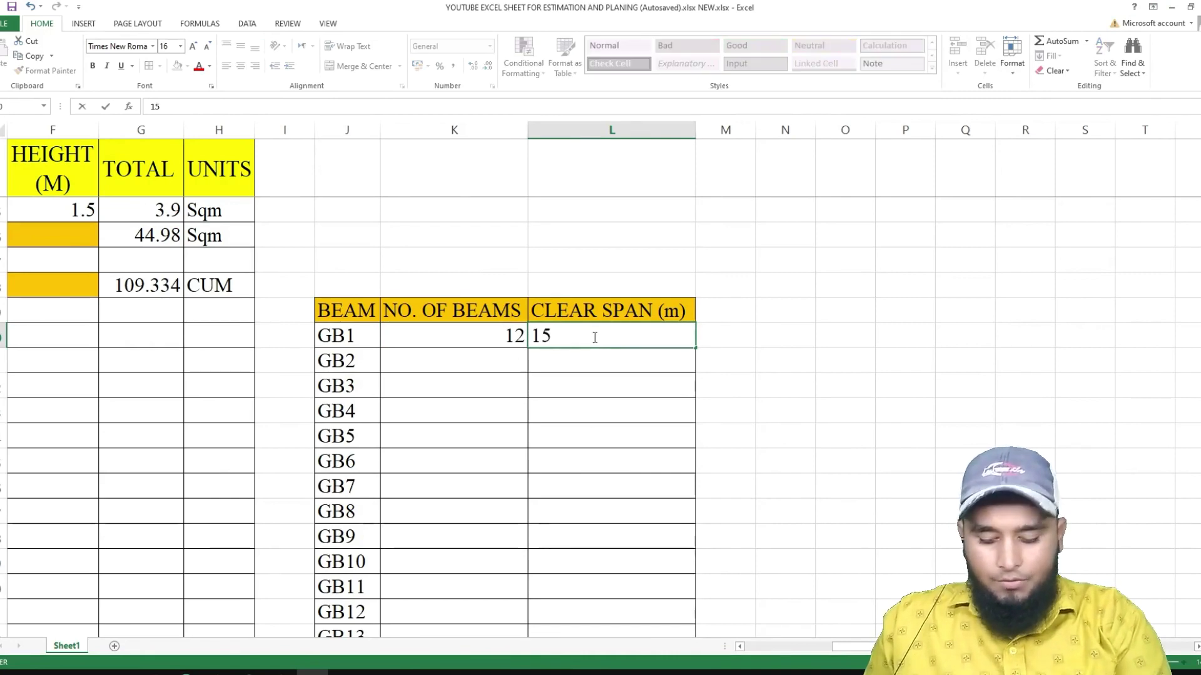
key(BackSpace)
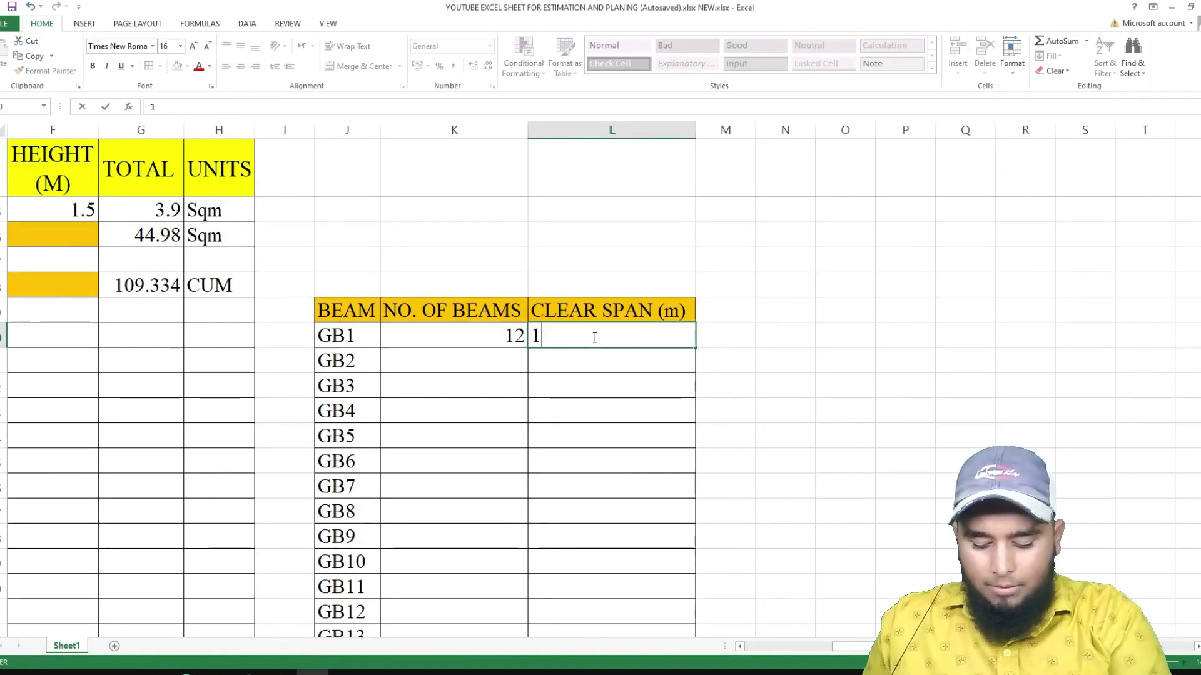
text(.5)
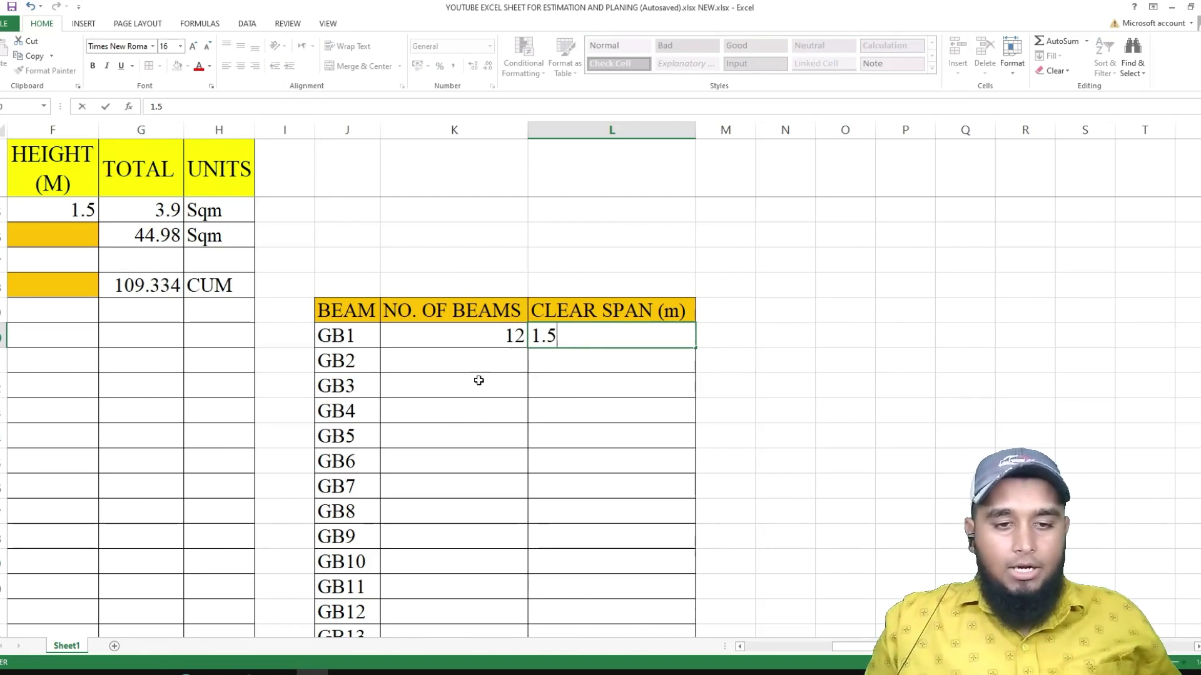
- Check the GB2 beams in the layout PDF, and enter 4 beams with a 3.6 m clear span for GB2 in the Excel table
click(474, 361)
scroll(479, 353, down, 1)
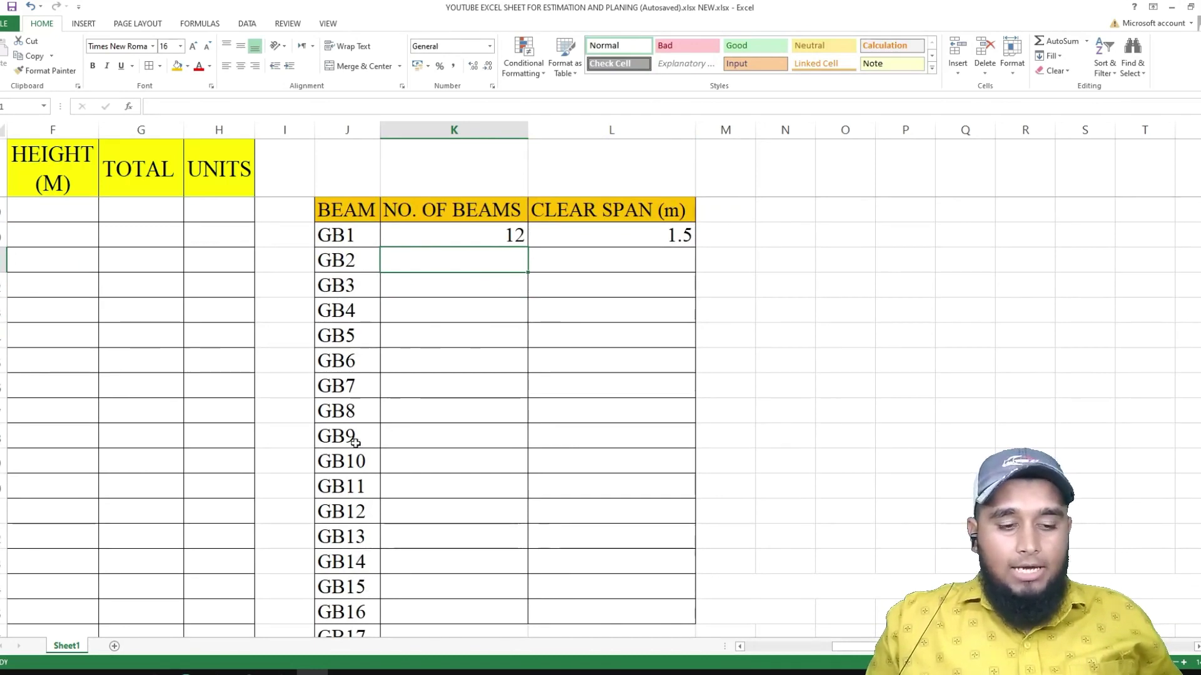
click(216, 673)
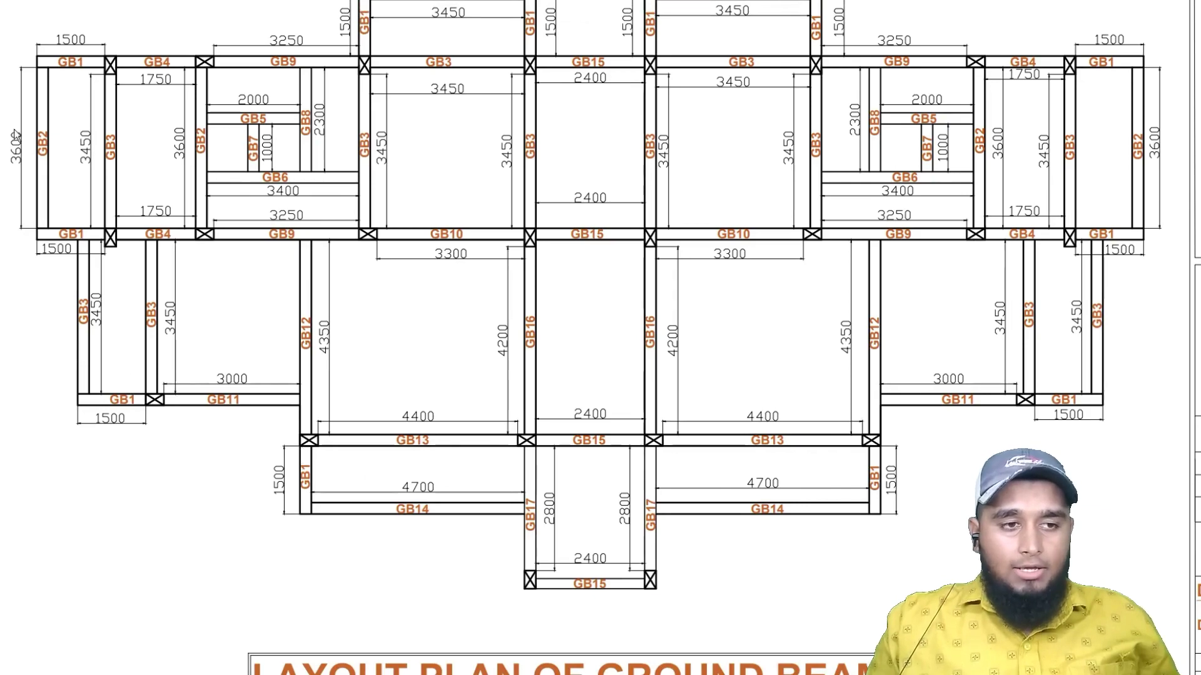
scroll(34, 138, up, 3)
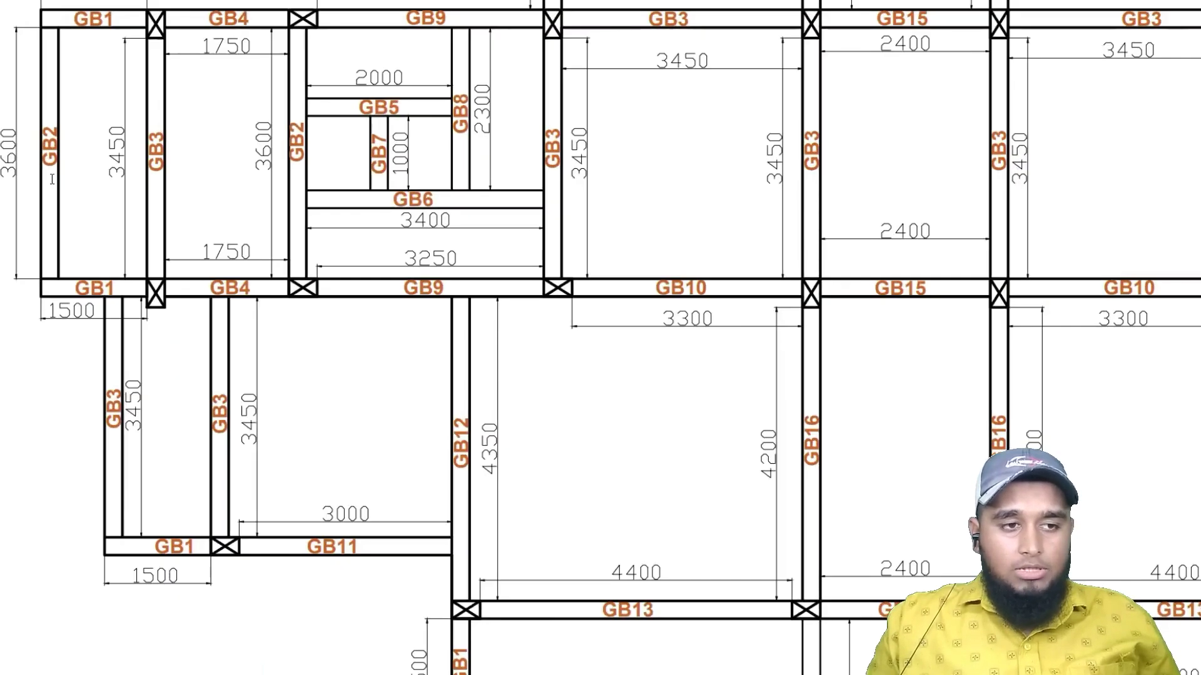
scroll(52, 170, up, 3)
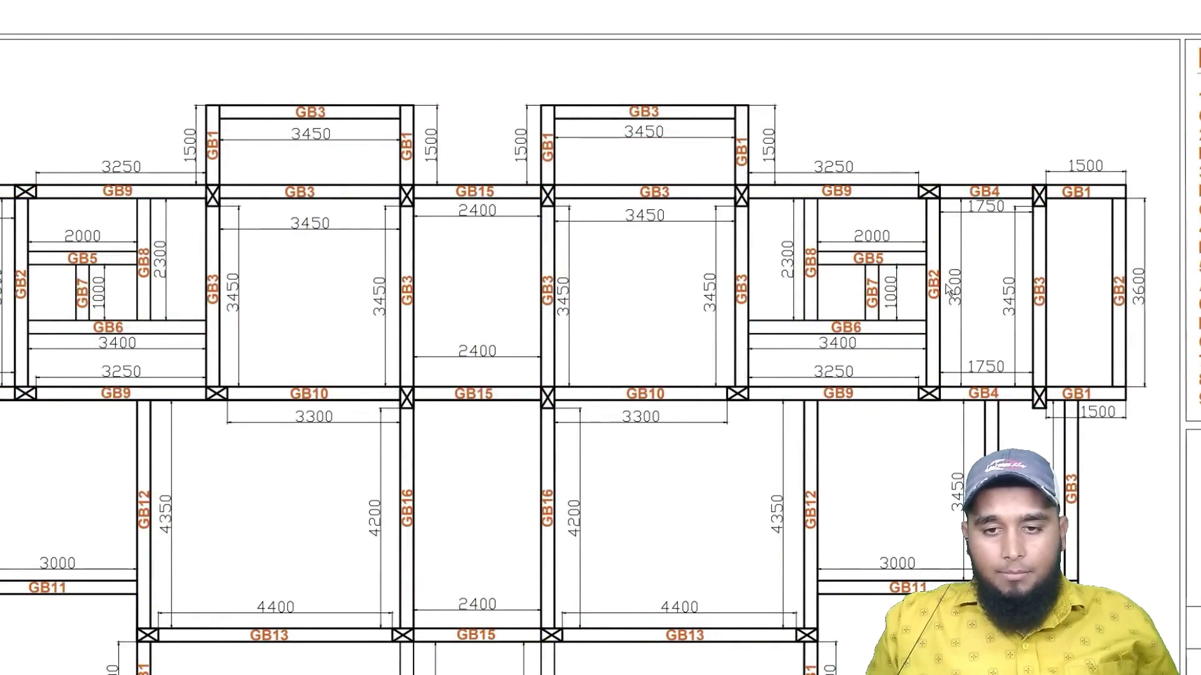
scroll(657, 238, up, 3)
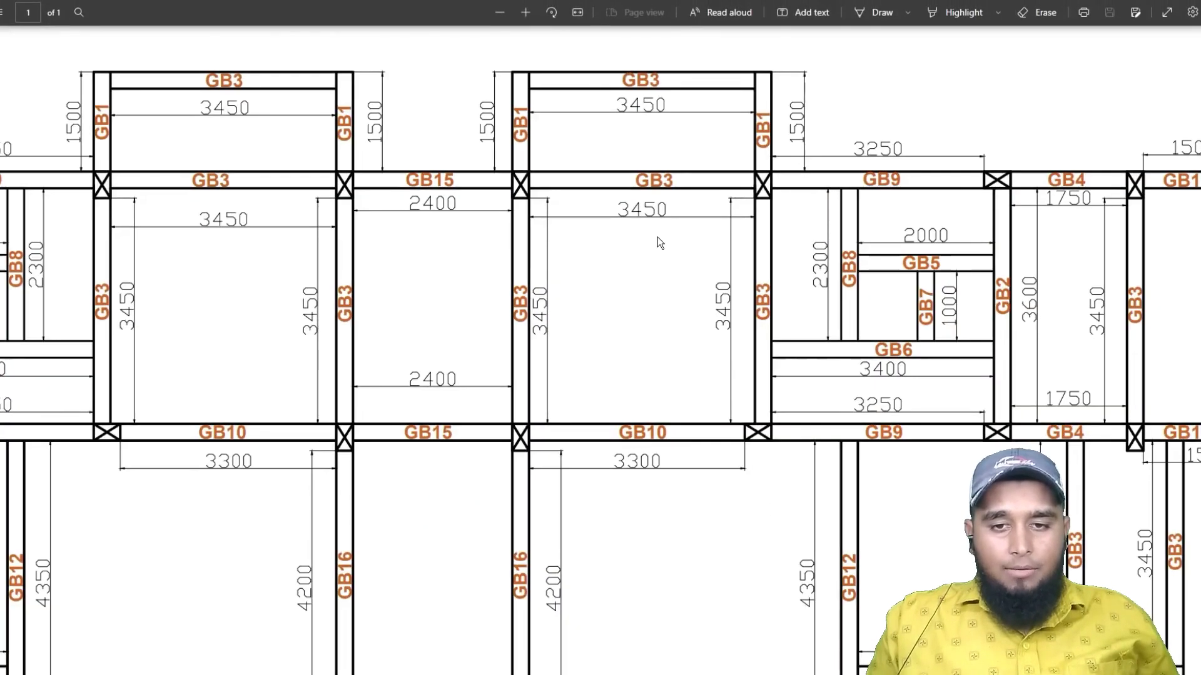
scroll(660, 241, down, 3)
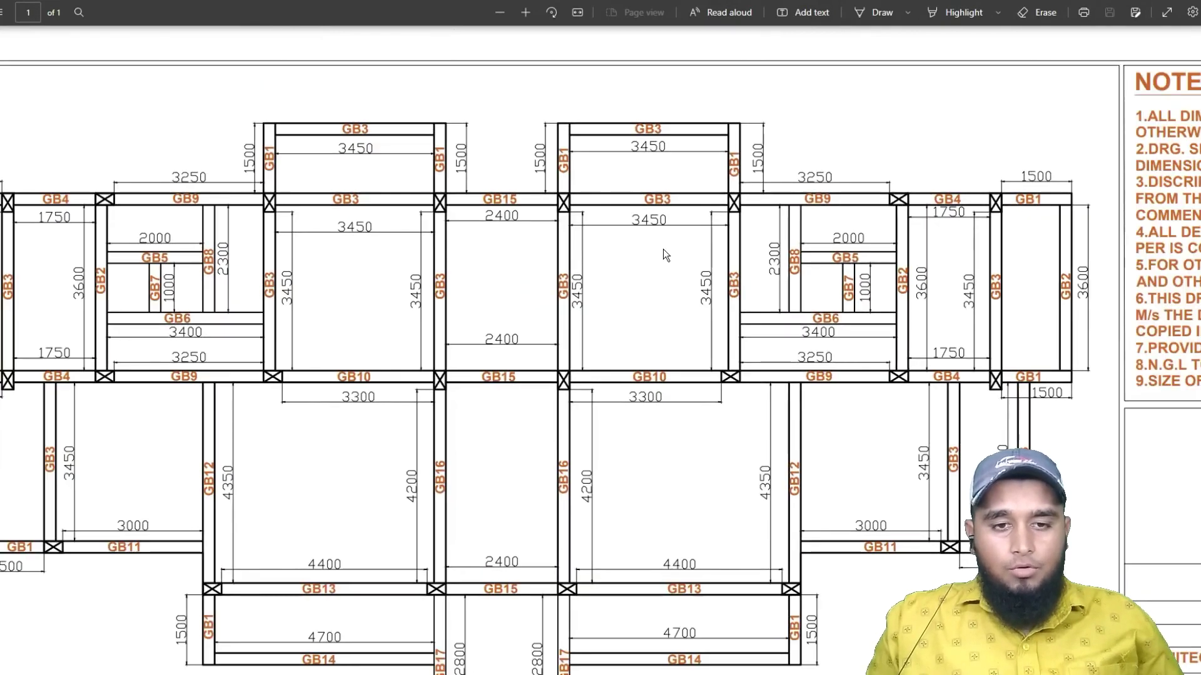
scroll(663, 237, down, 2)
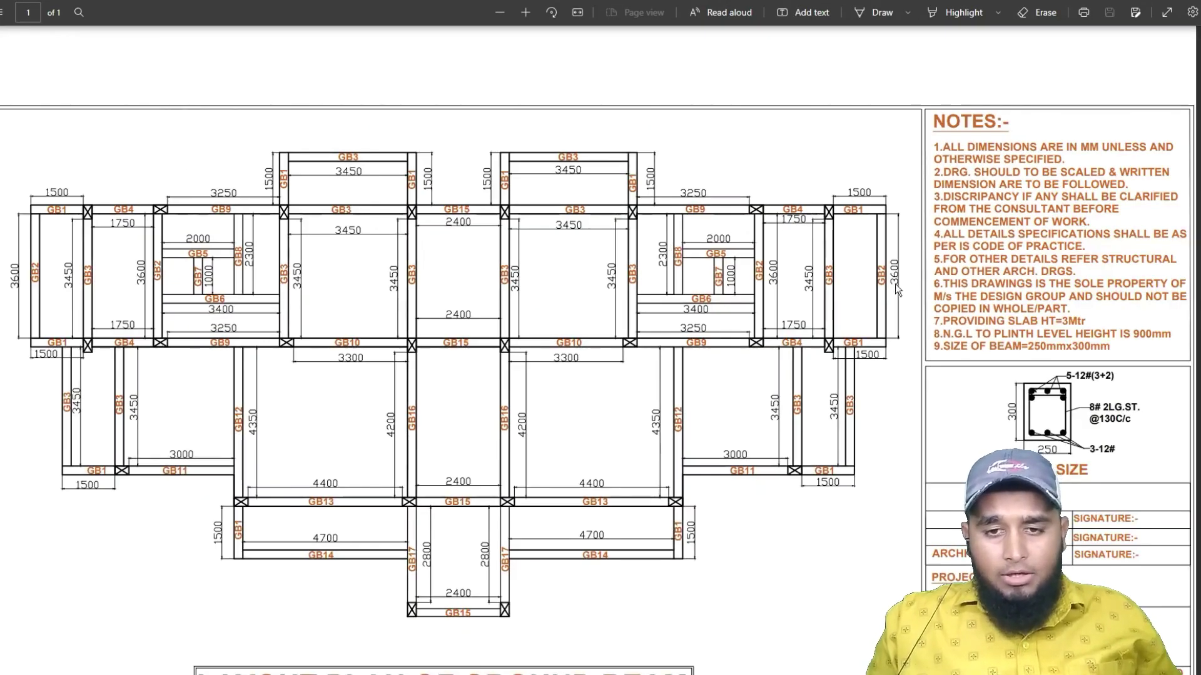
click(1167, 11)
key(alt+Tab)
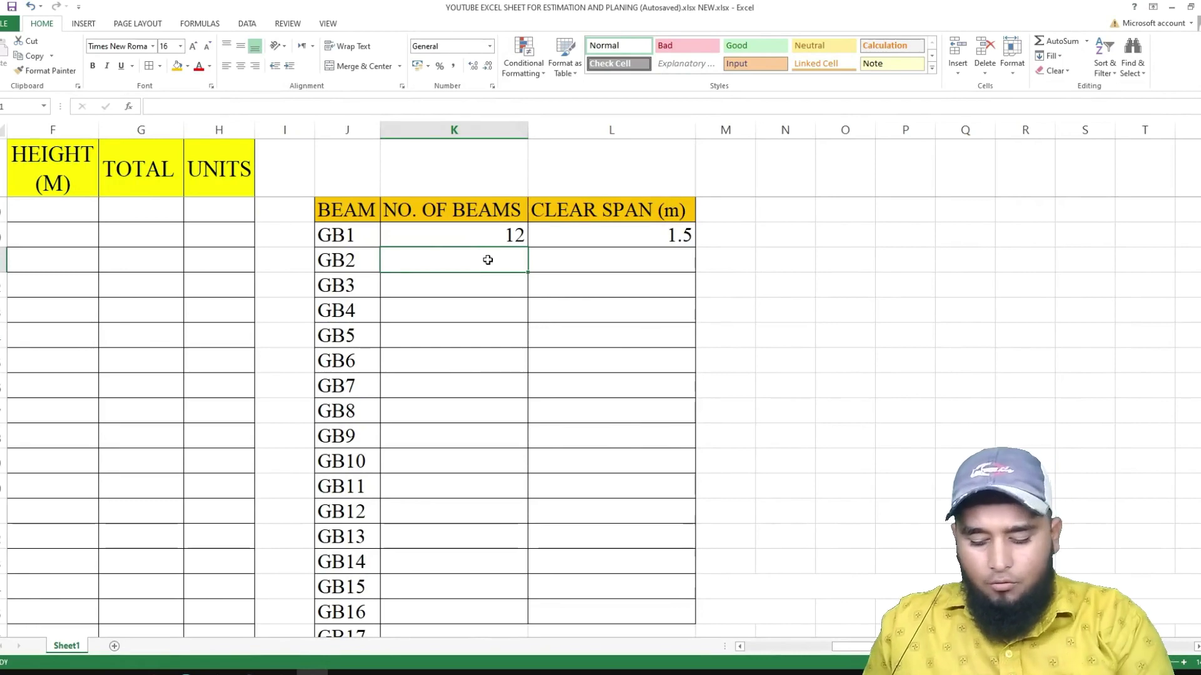
text(4)
click(598, 266)
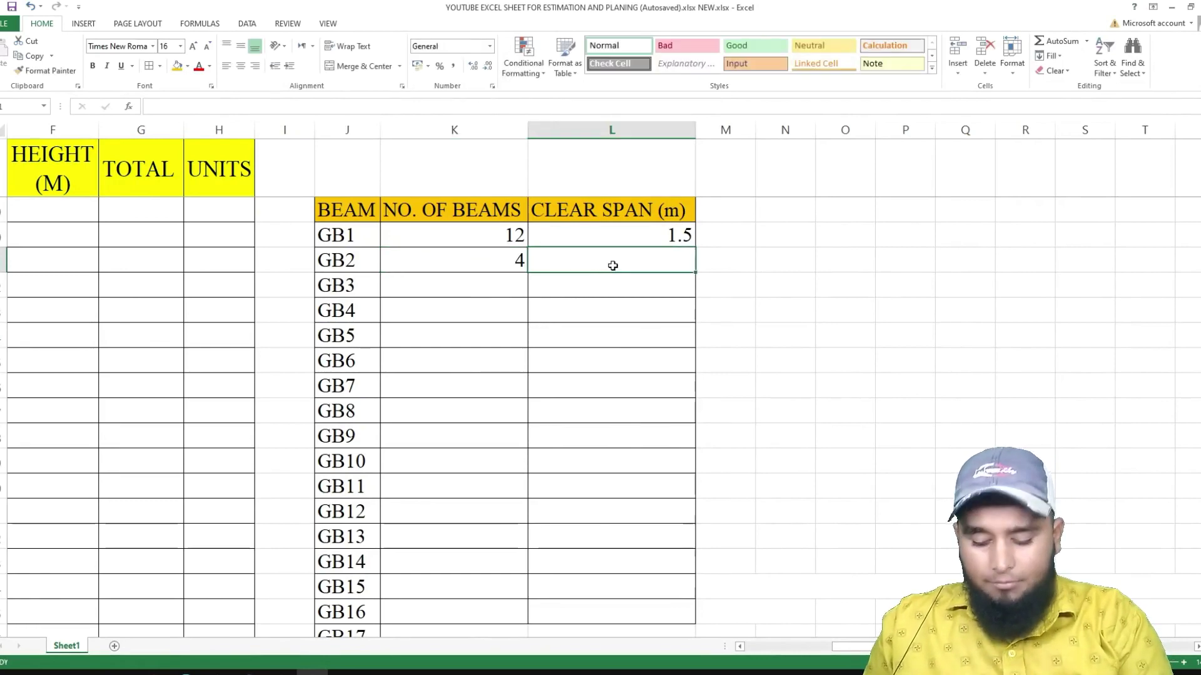
text(3.6)
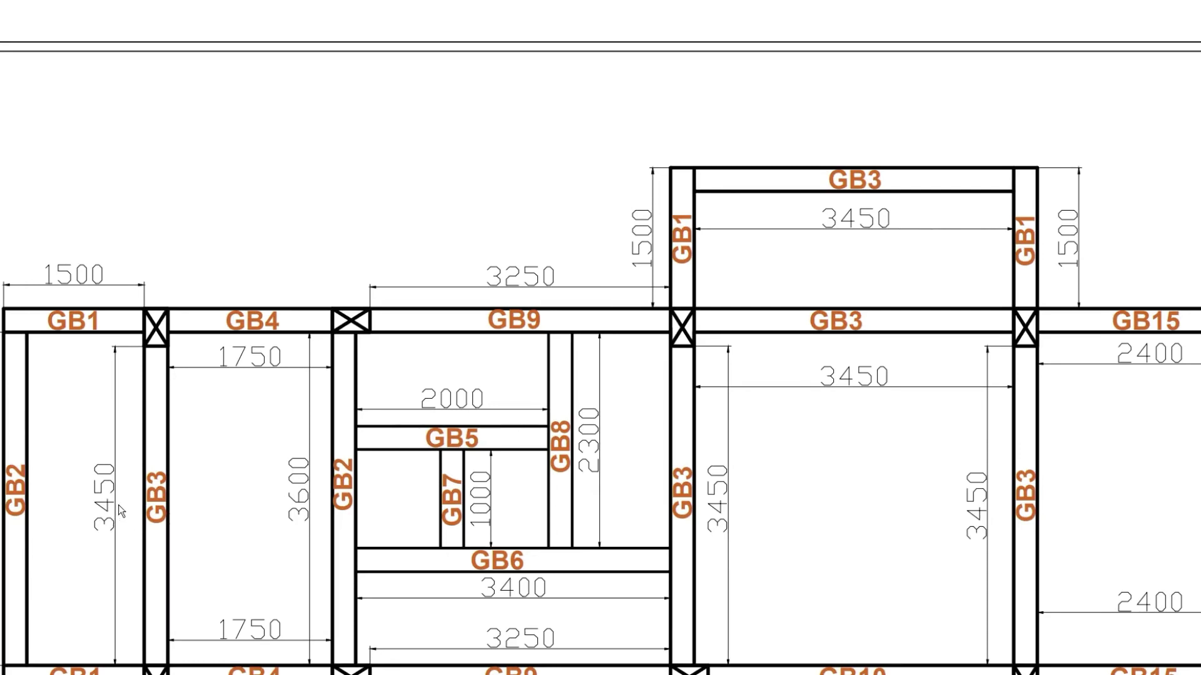
- Examine the ground beam layout PDF from one end to the other to count the GB3 beams and read their clear span
scroll(121, 504, down, 2)
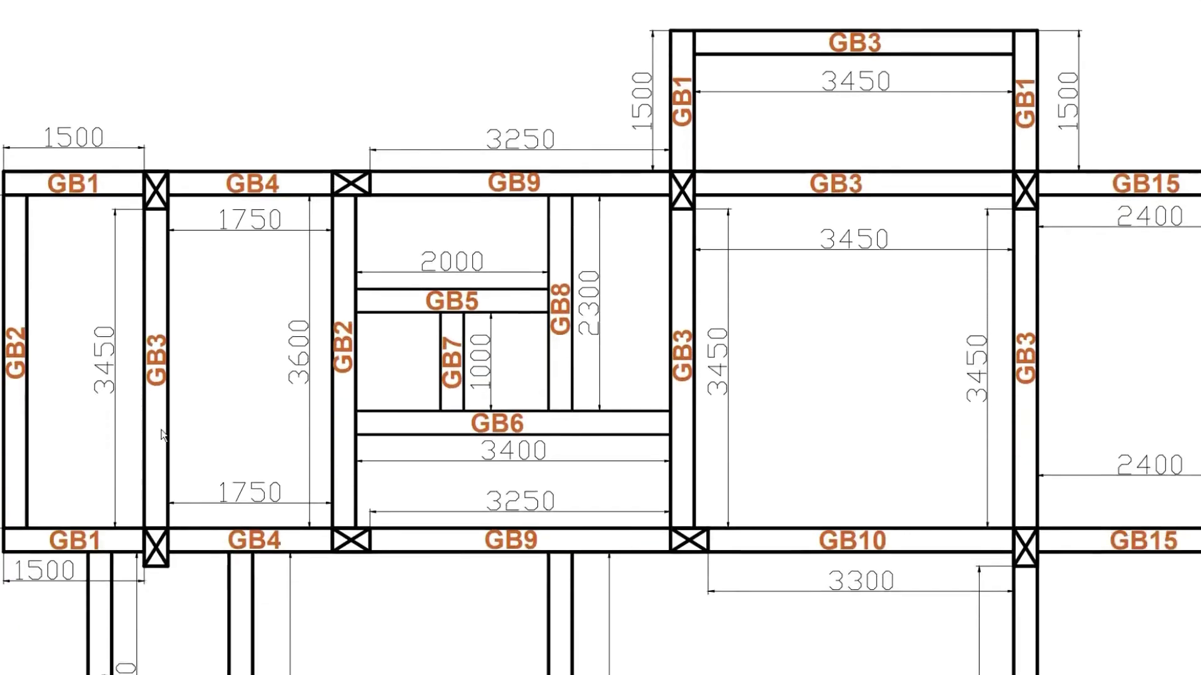
scroll(157, 430, down, 4)
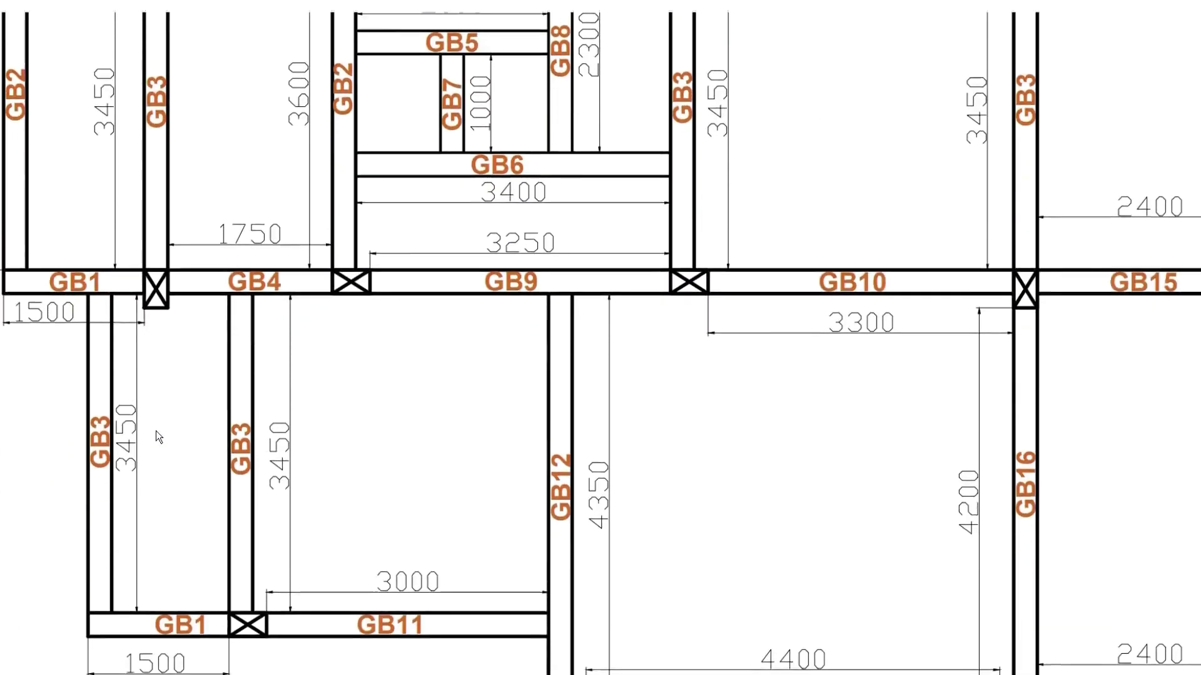
scroll(156, 432, up, 4)
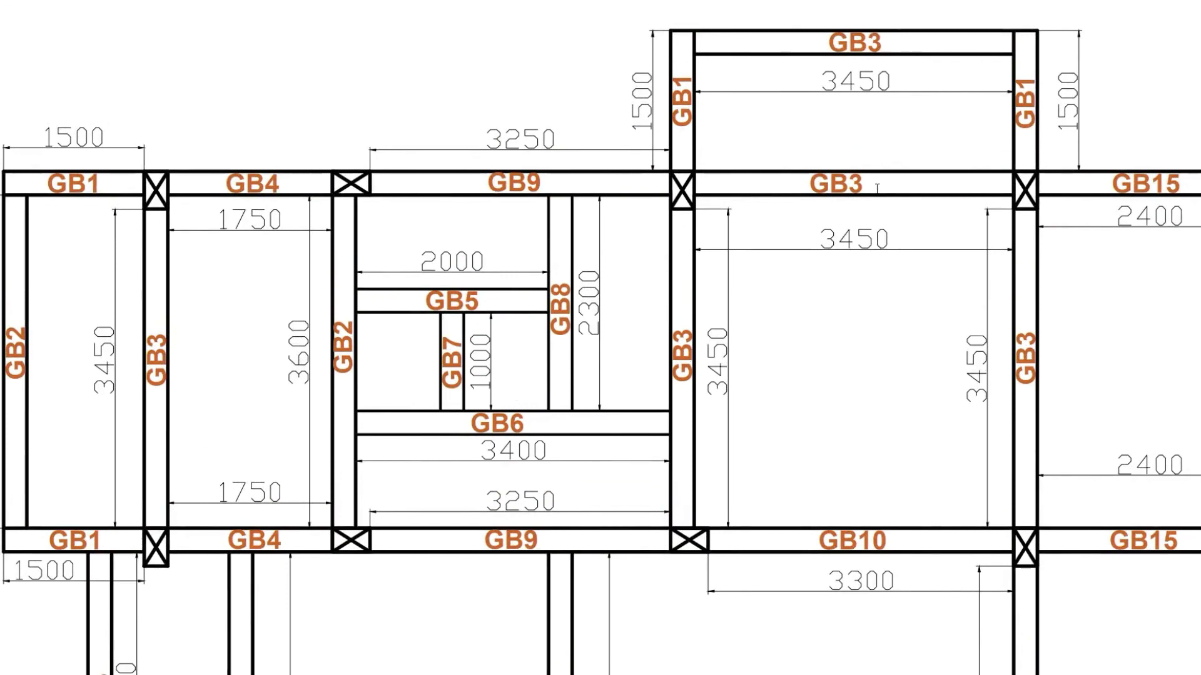
middle_click(857, 295)
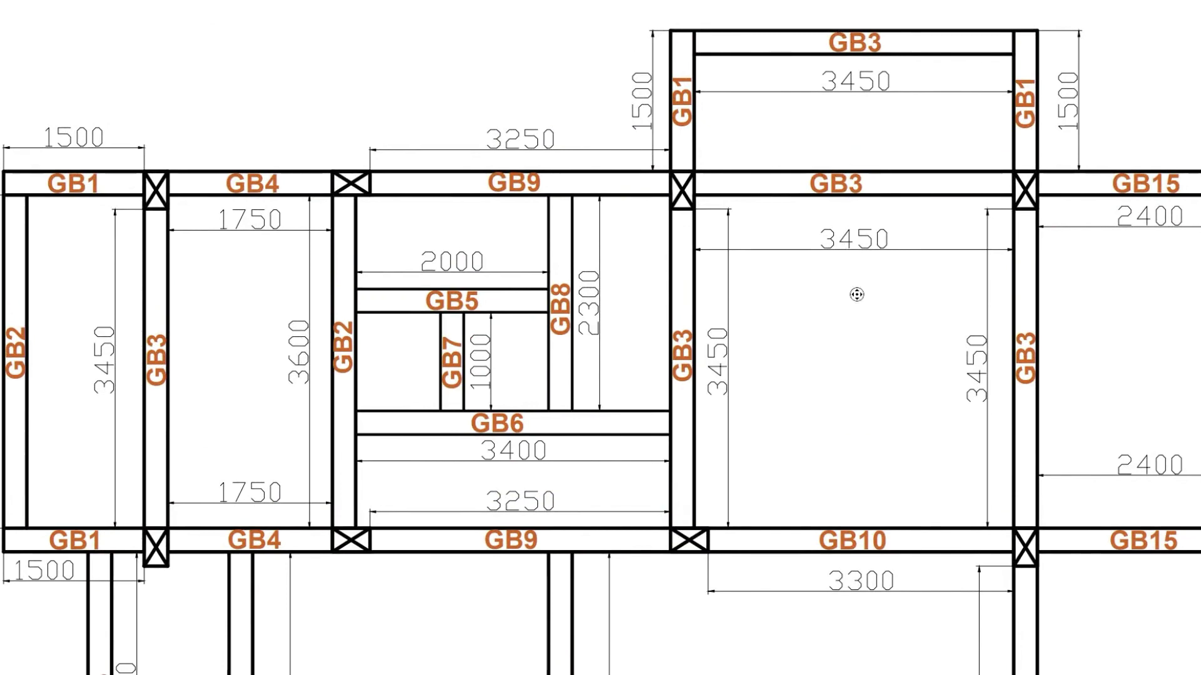
middle_click(936, 287)
middle_click(924, 285)
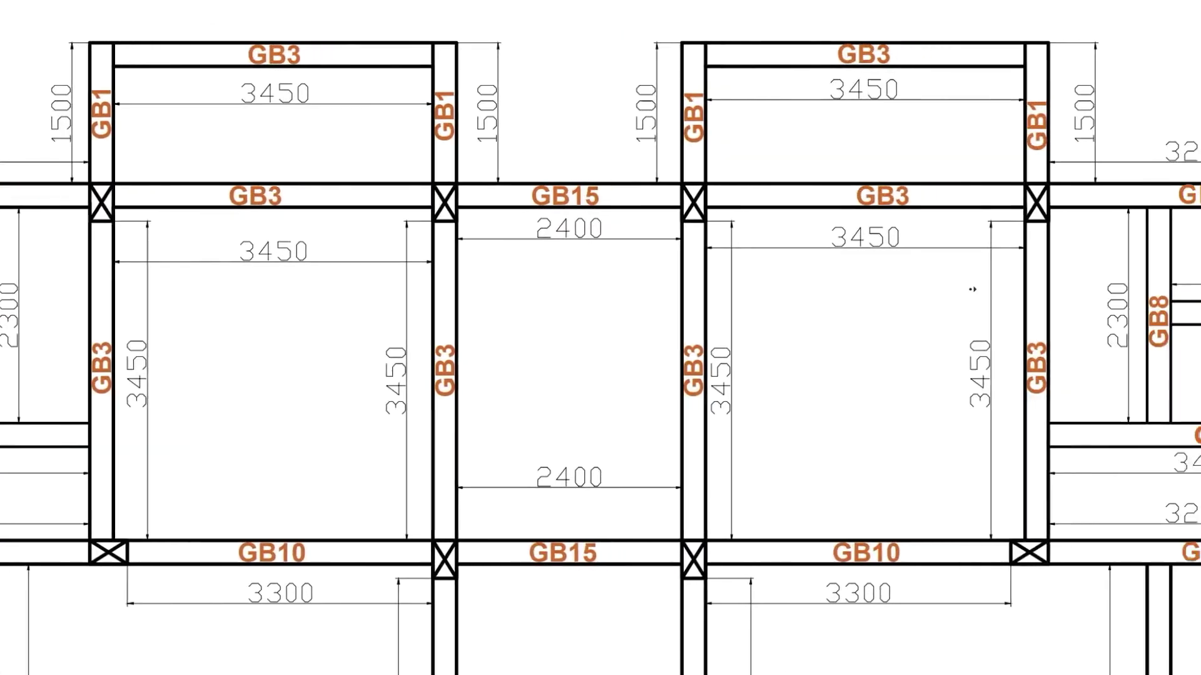
middle_click(971, 288)
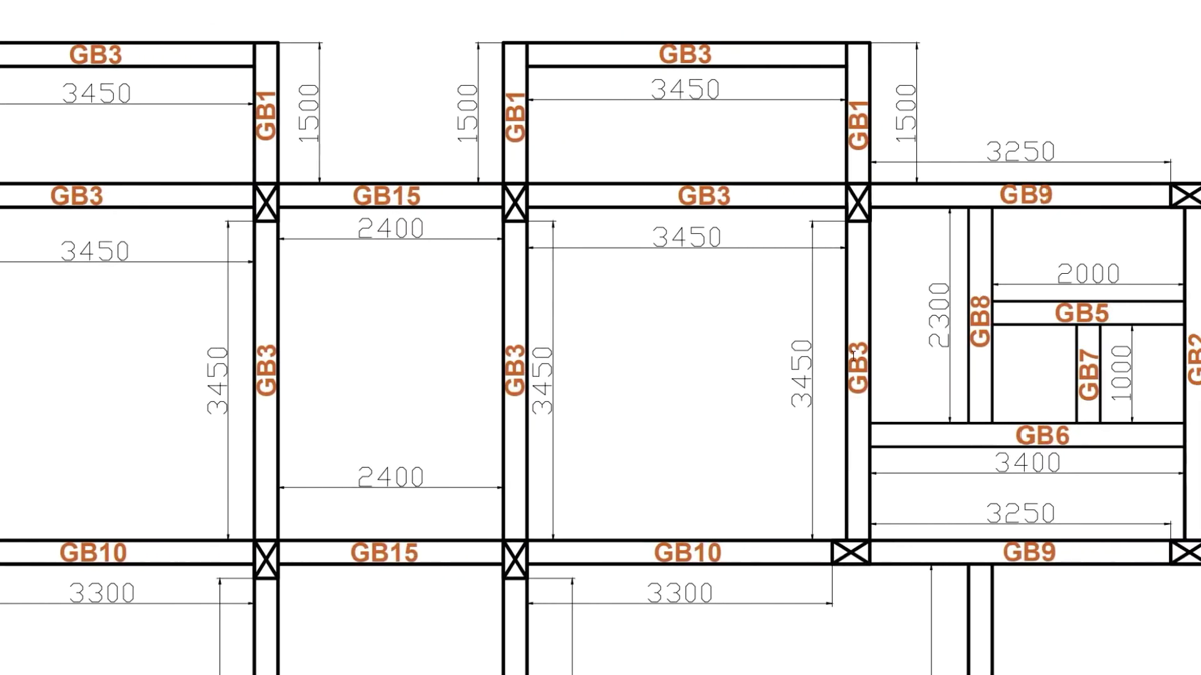
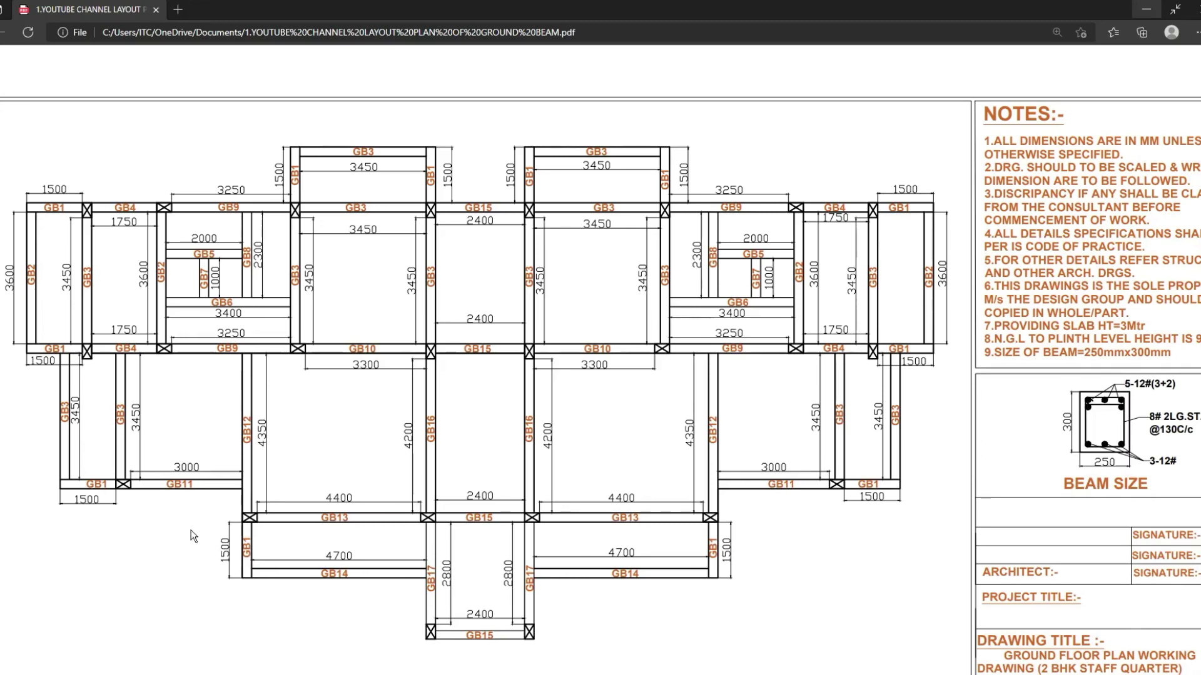
- Count the GB4 beams in the layout drawing and enter 4 as GB4's number of beams in the Excel table
ctrl+scroll(7, 254, up, 2)
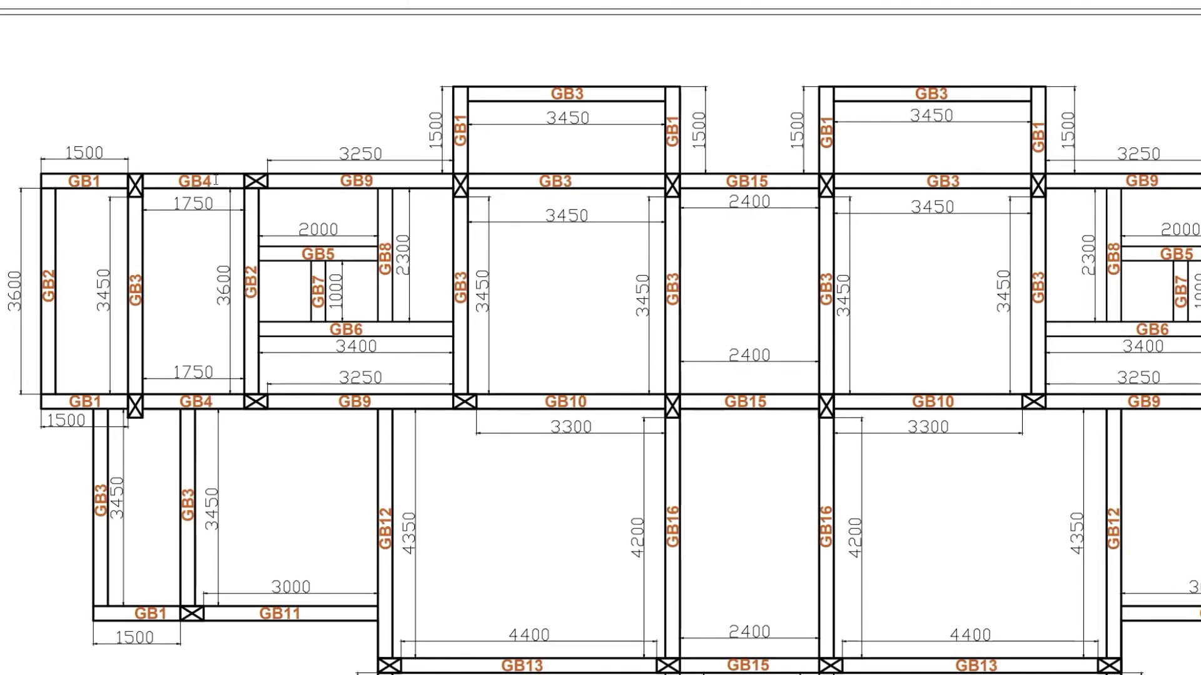
scroll(514, 294, right, 5)
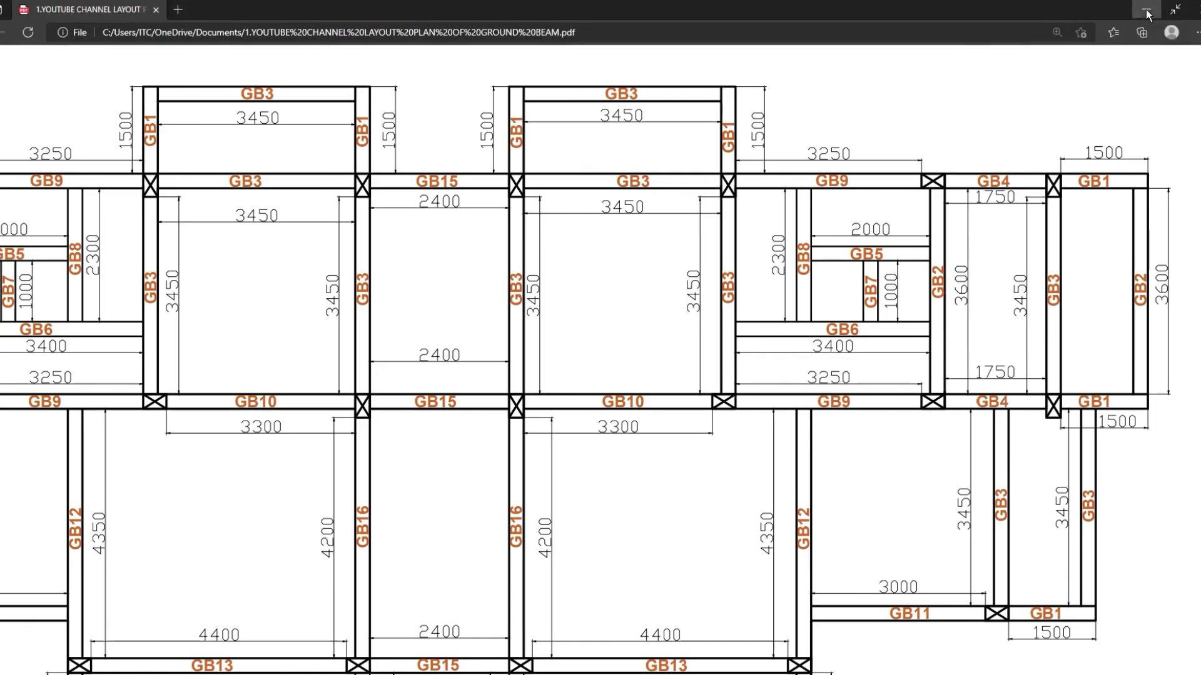
click(1147, 9)
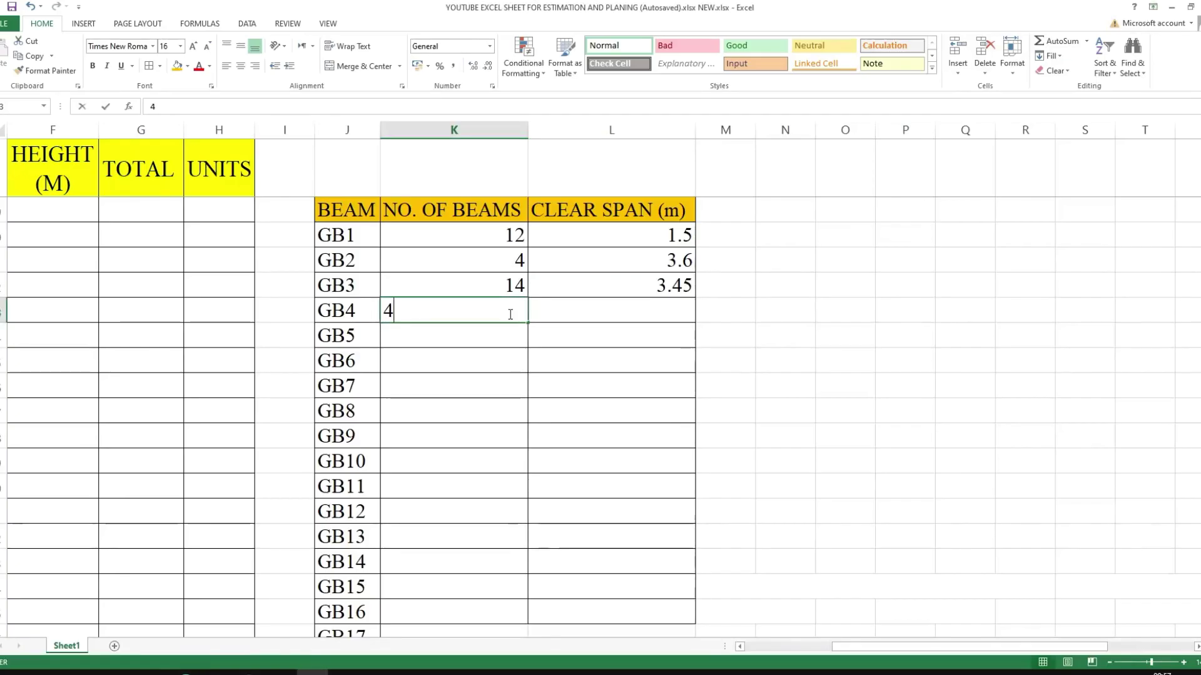
text(4)
- Look up GB4's clear span in the layout PDF and enter 1.75 m for it in the Excel beam table
click(561, 307)
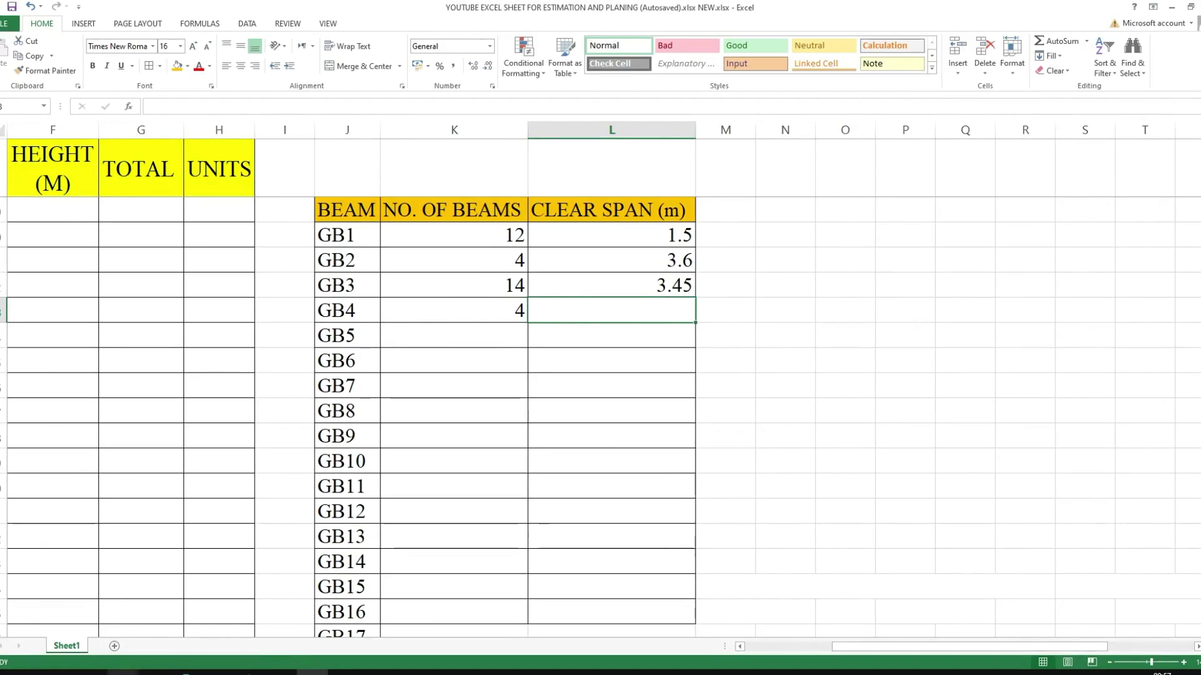
click(186, 674)
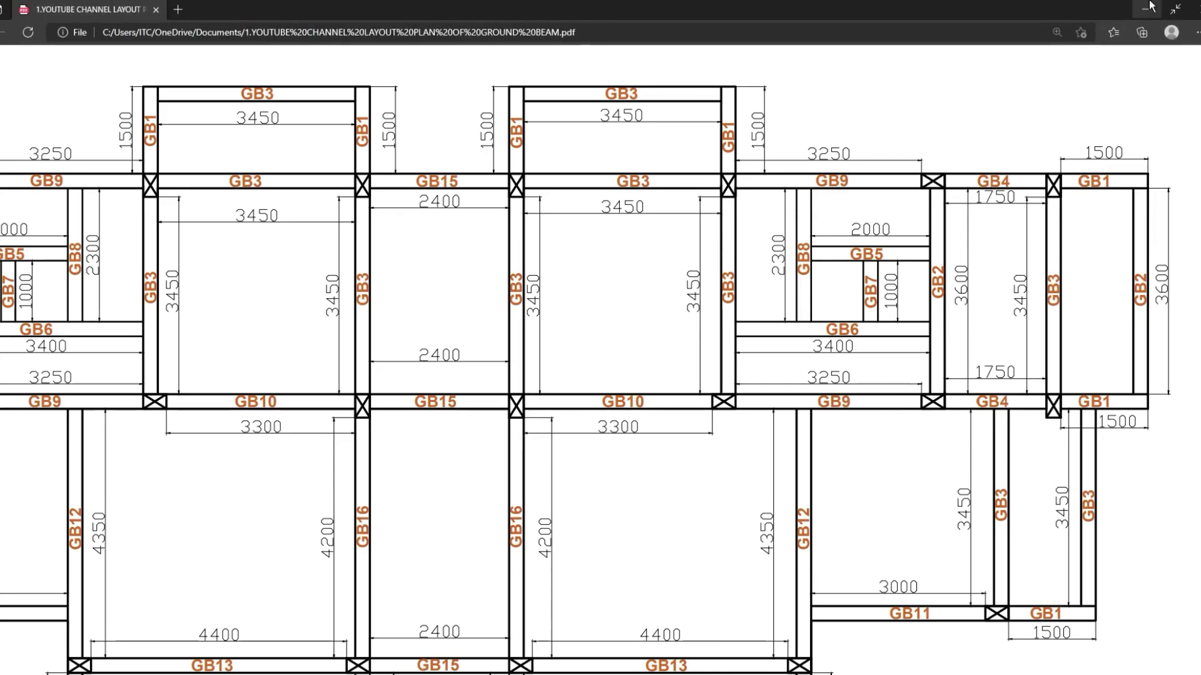
click(1144, 9)
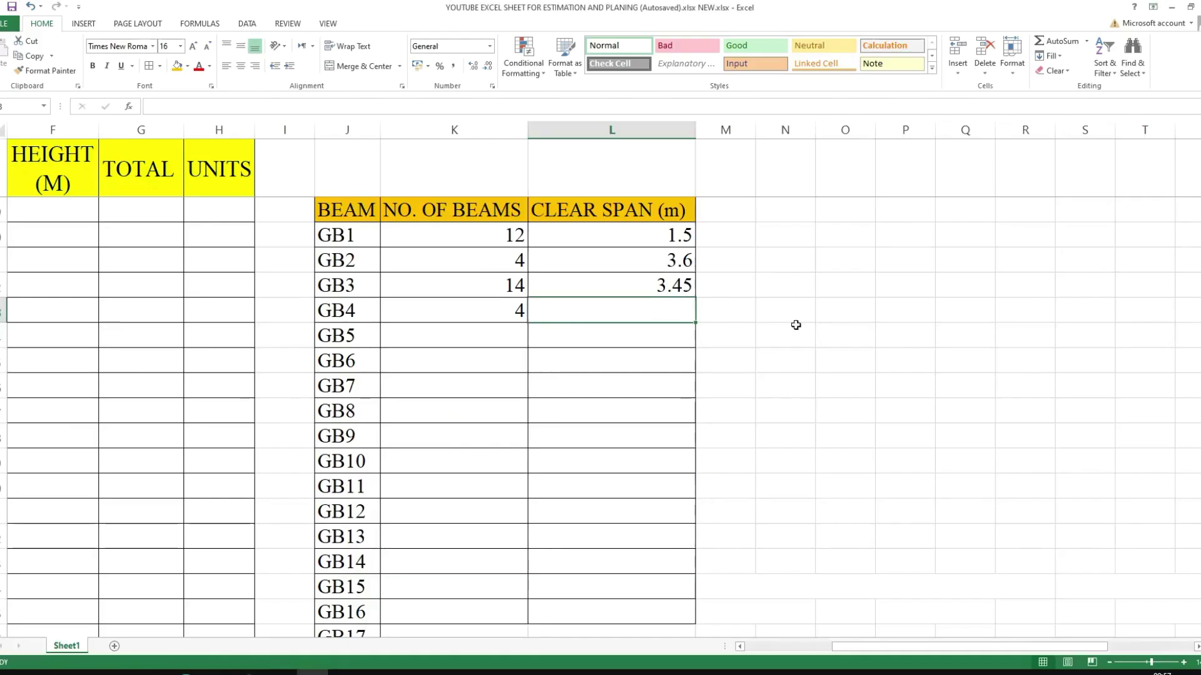
text(1.75)
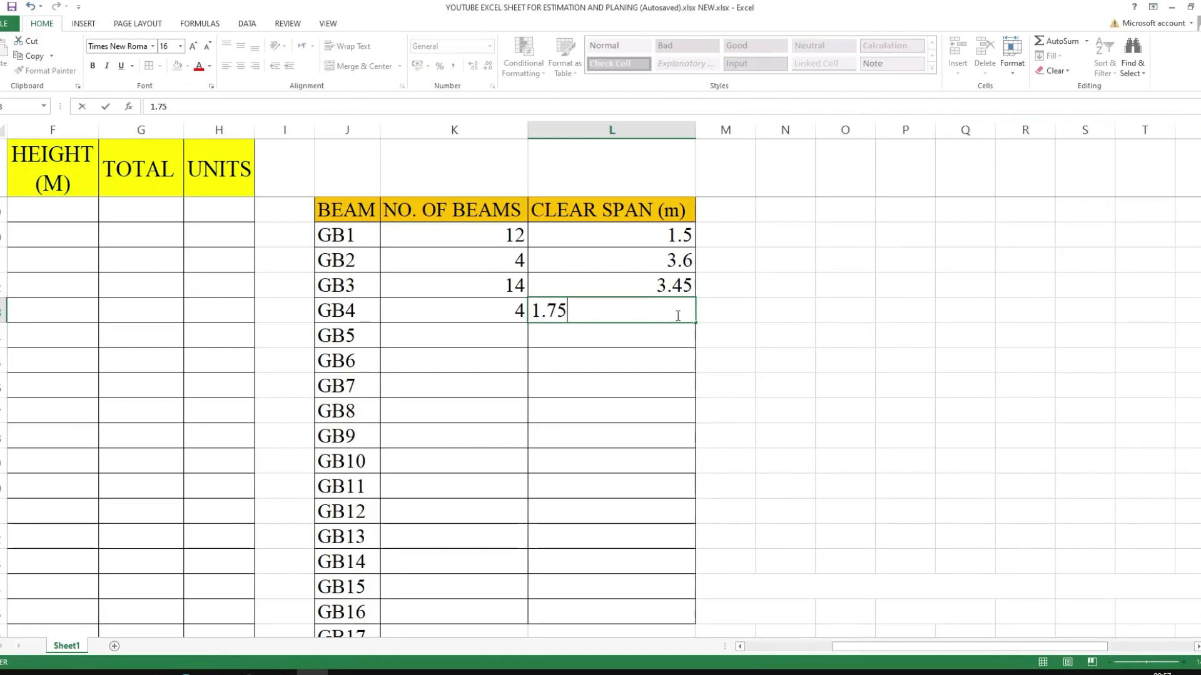
- Enter the number of beams as 2 for GB5, GB6 and GB7, and 4 for GB8 in the beam table
click(481, 333)
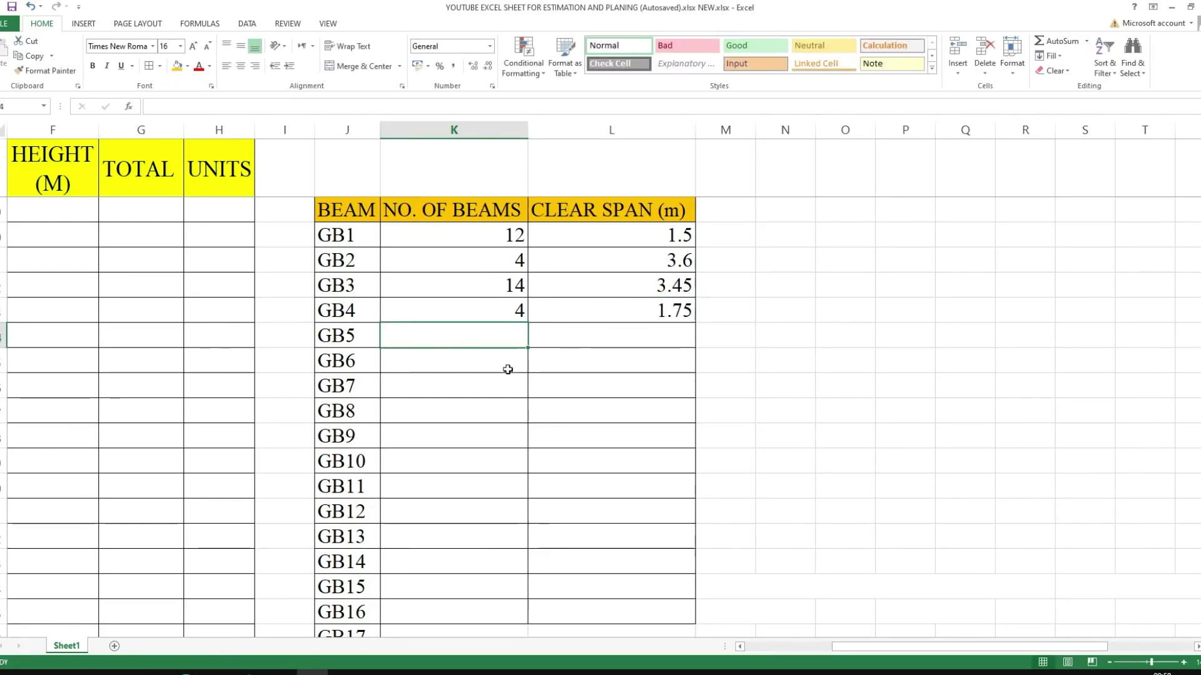
scroll(504, 357, down, 1)
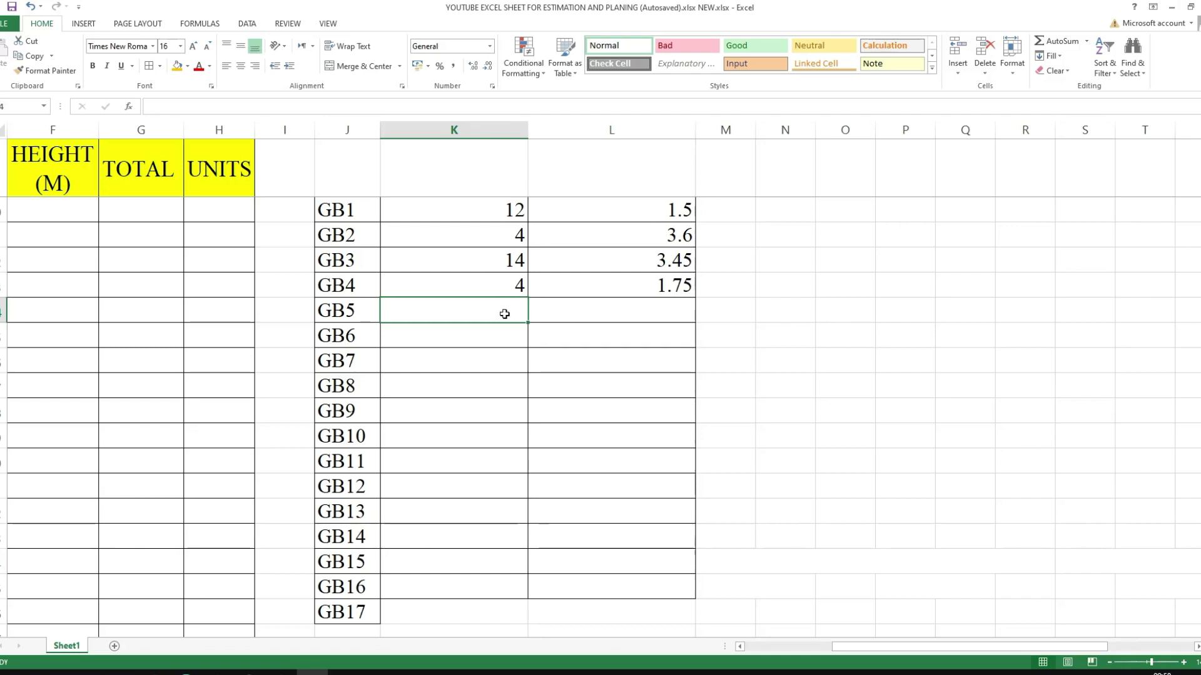
text(2)
key(Return)
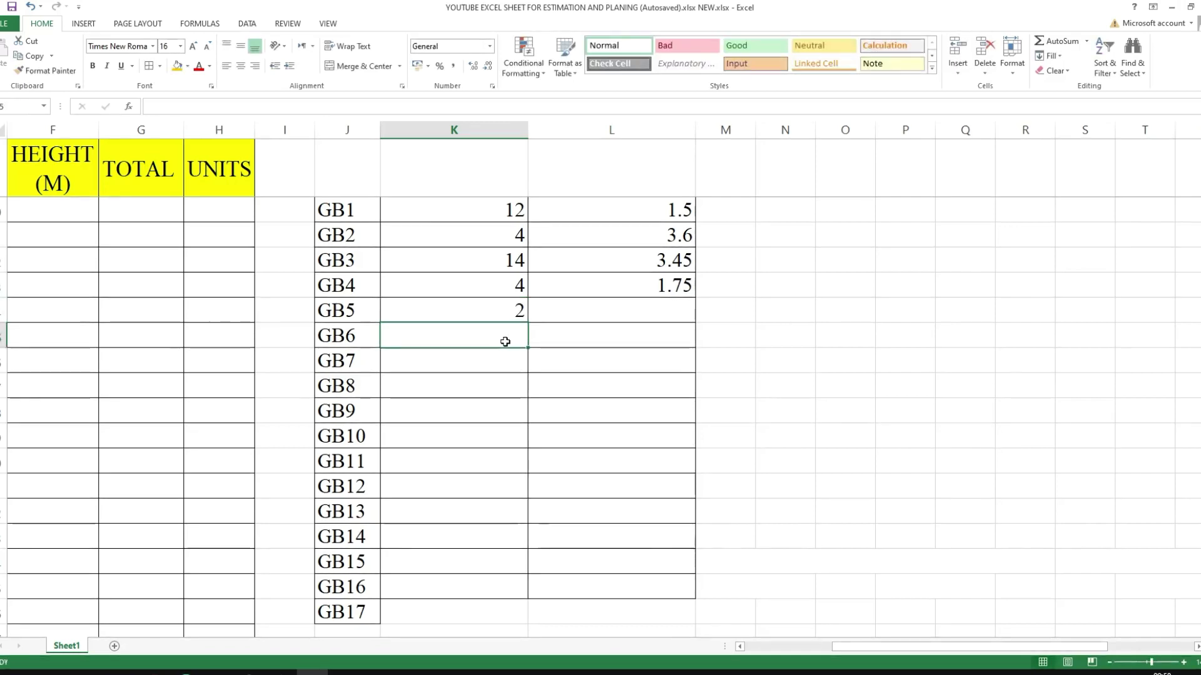
text(2)
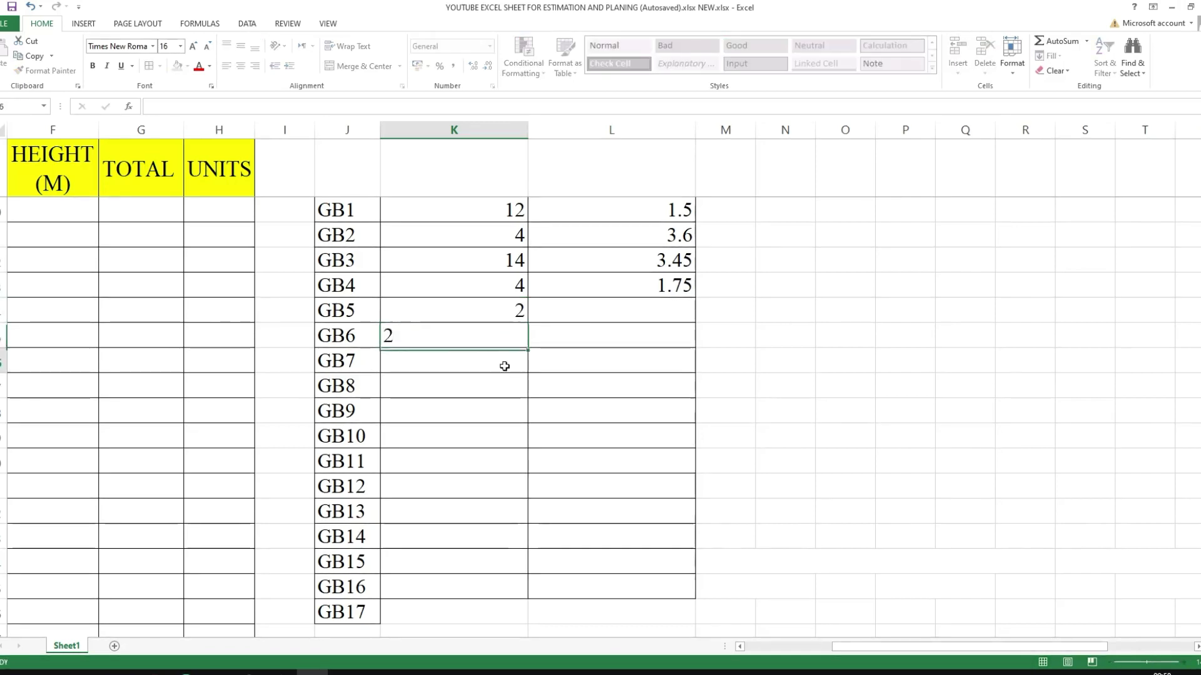
key(Return)
text(2)
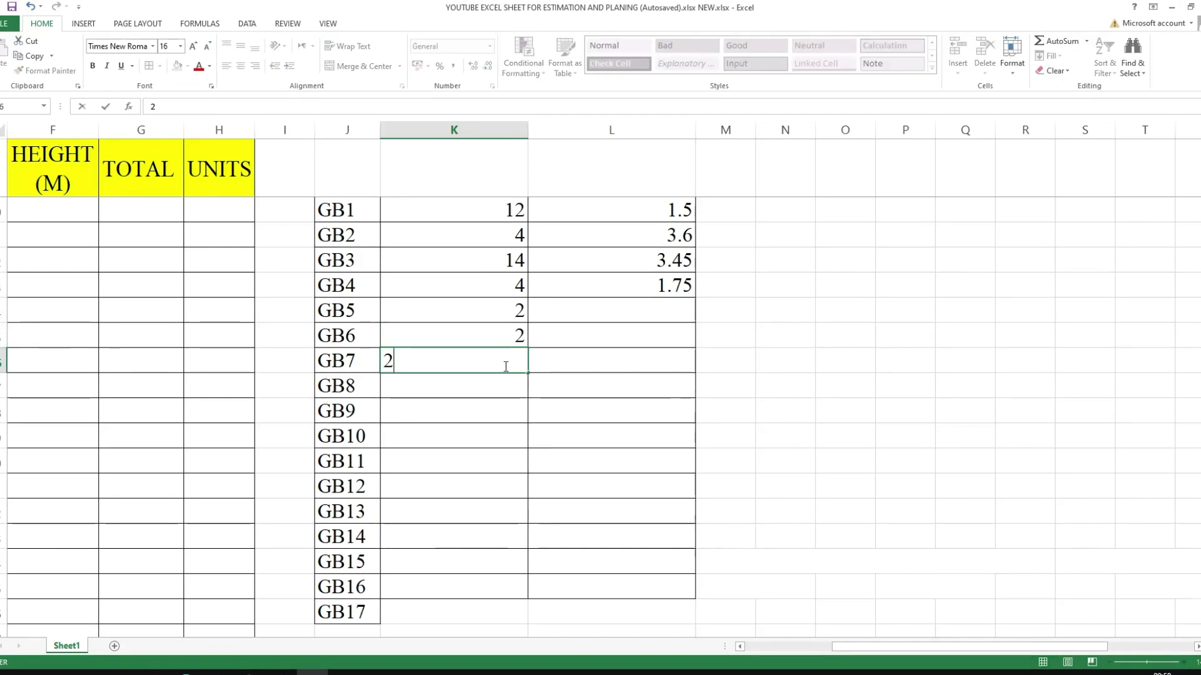
key(Return)
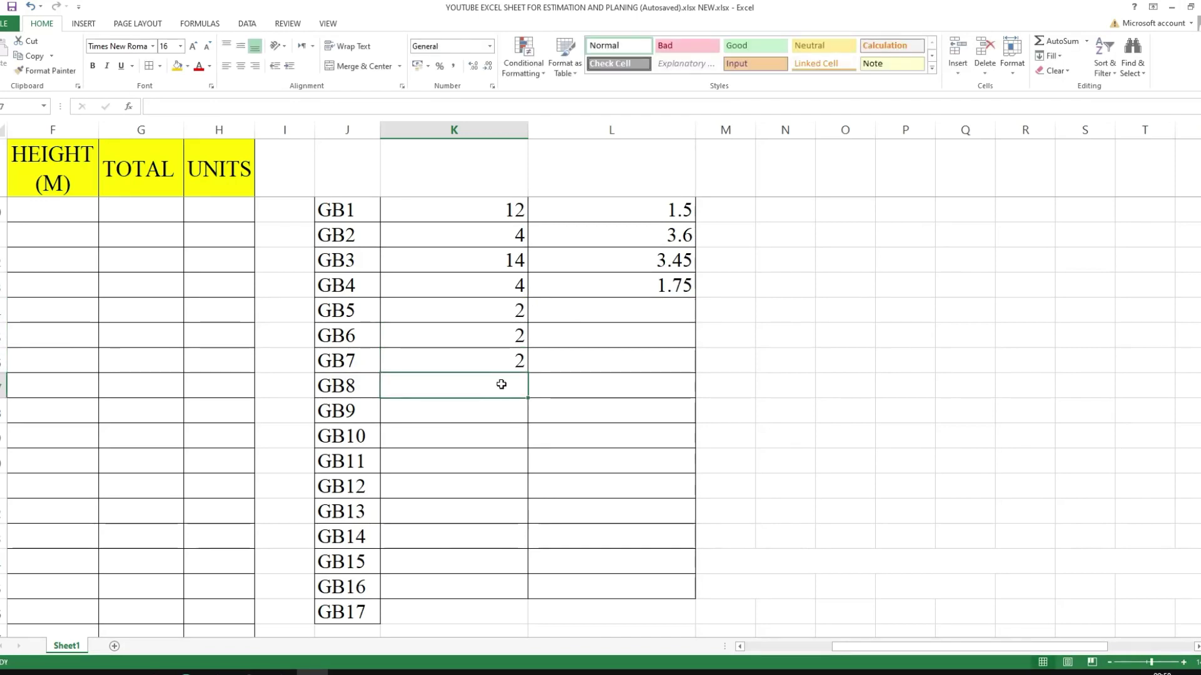
text(4)
scroll(508, 386, up, 2)
scroll(491, 407, down, 3)
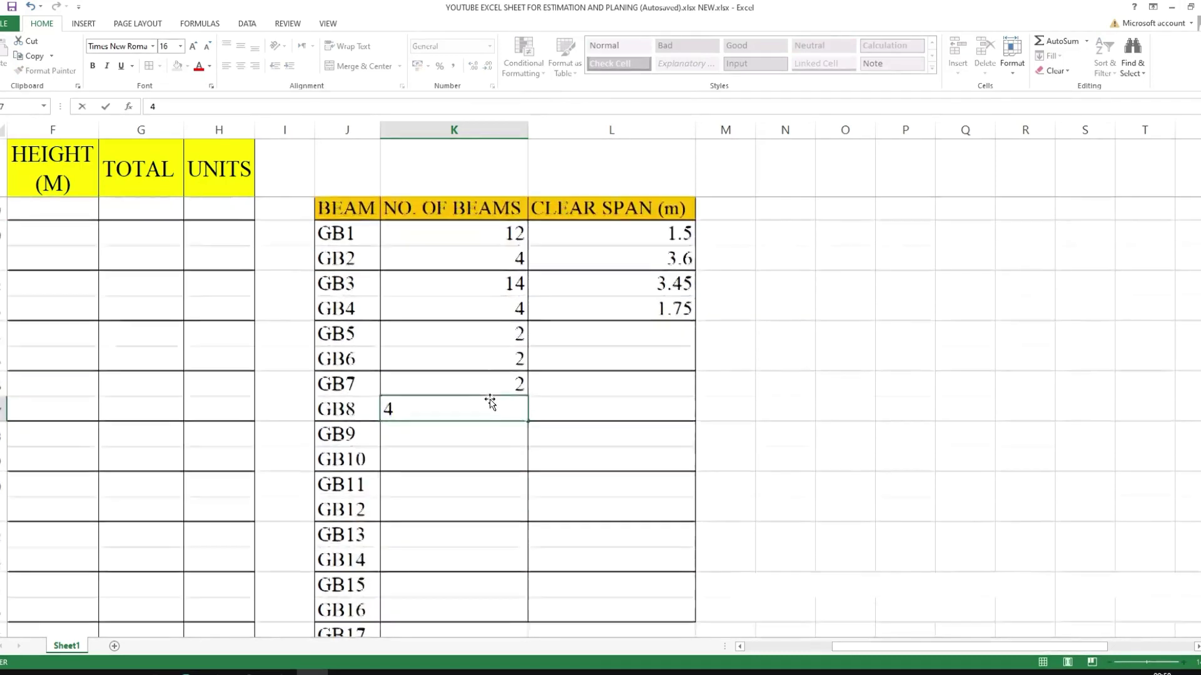
- Enter 2 as the number of beams for each of GB9, GB10, GB11, GB12 and GB13
click(506, 315)
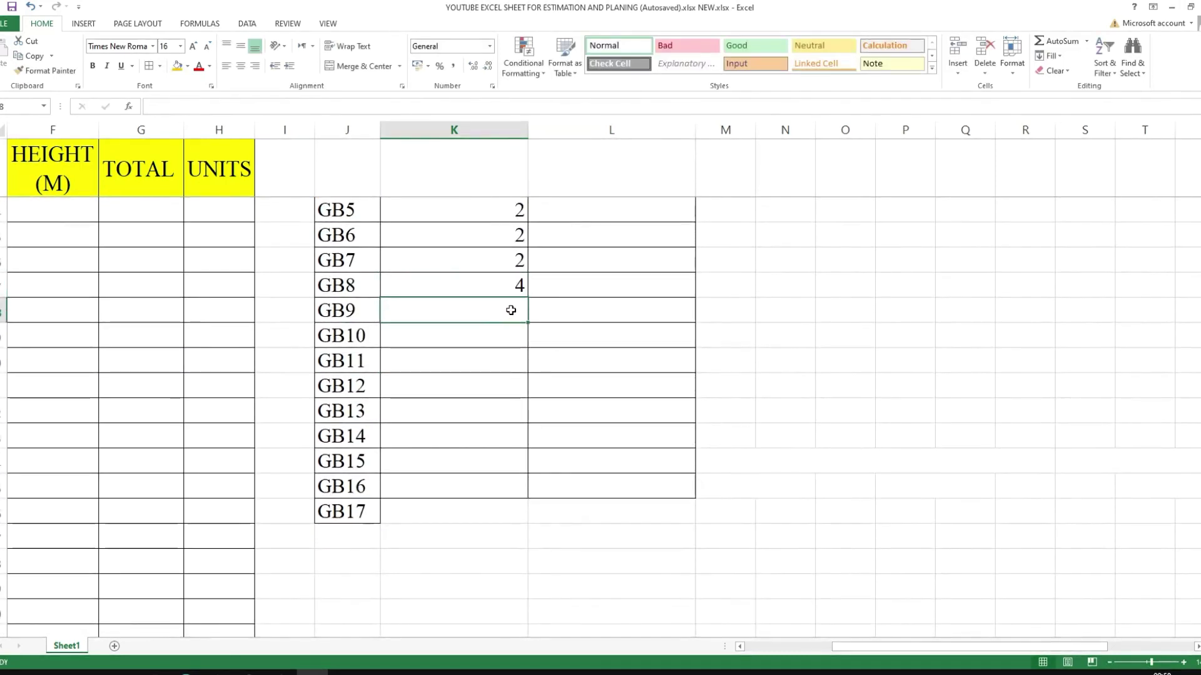
text(2)
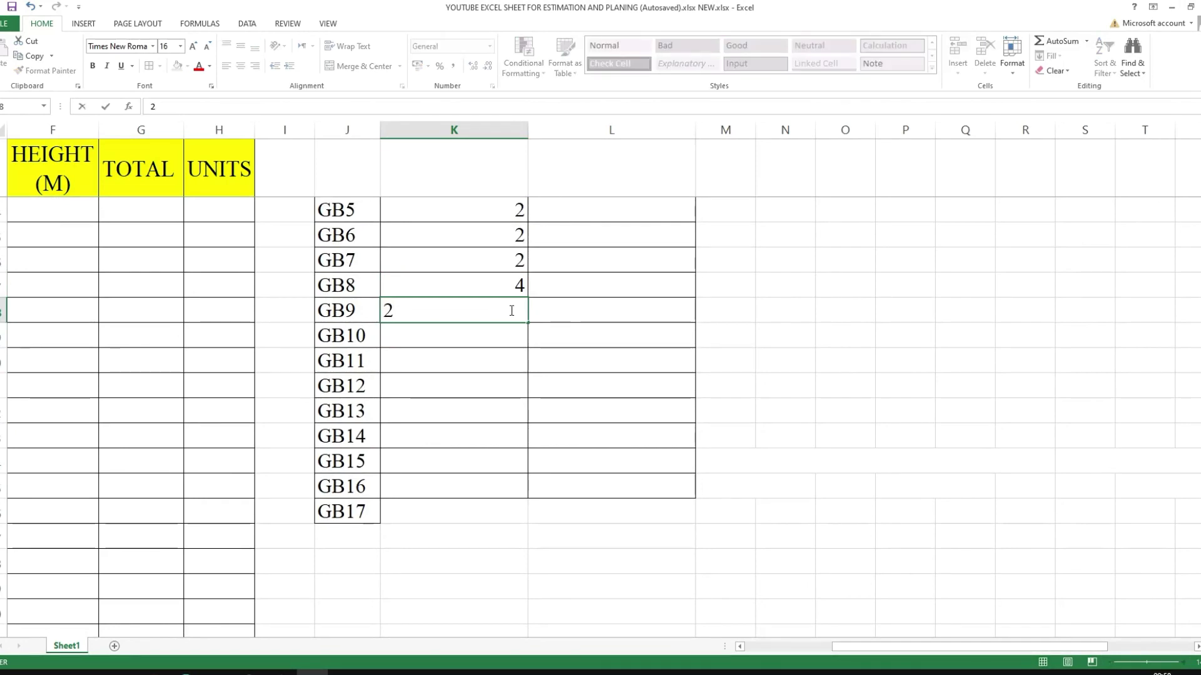
key(Return)
text(2)
key(Return)
text(2)
key(Return)
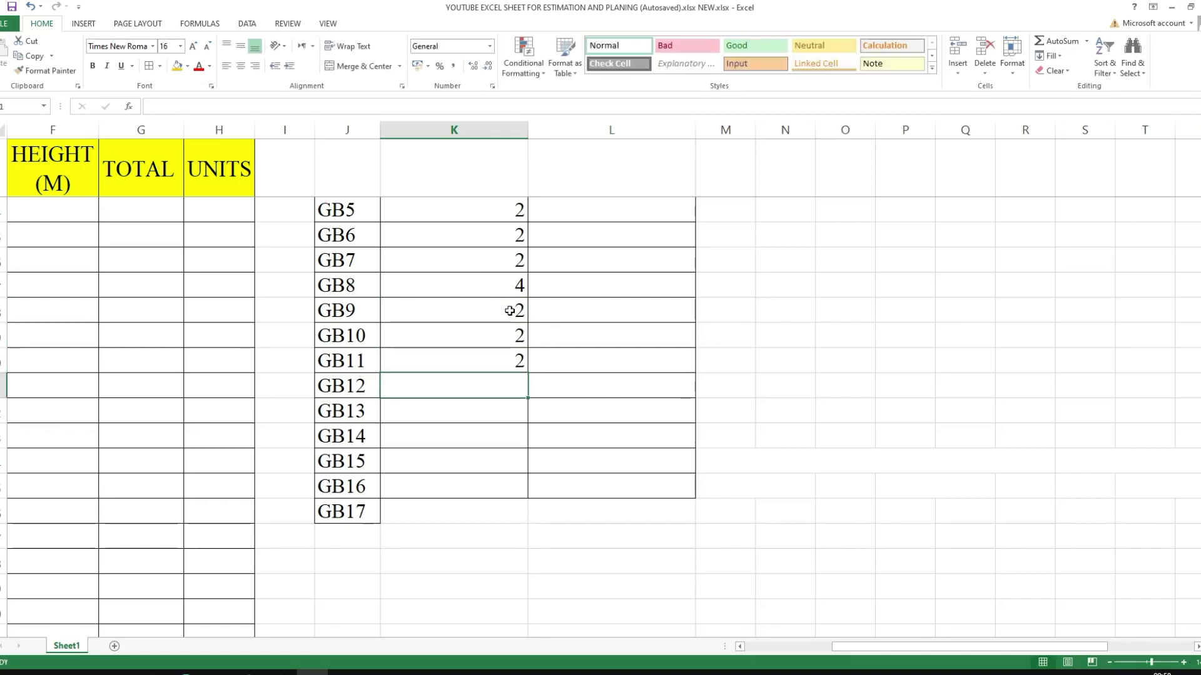
text(2)
key(Return)
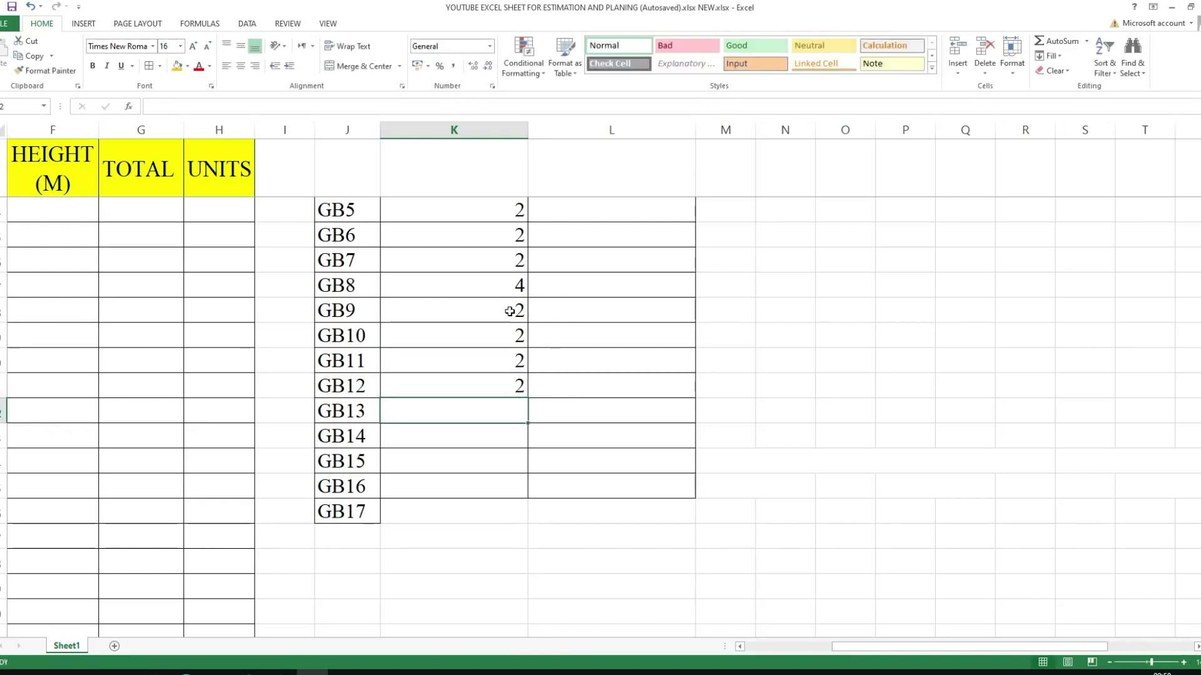
text(2)
key(Return)
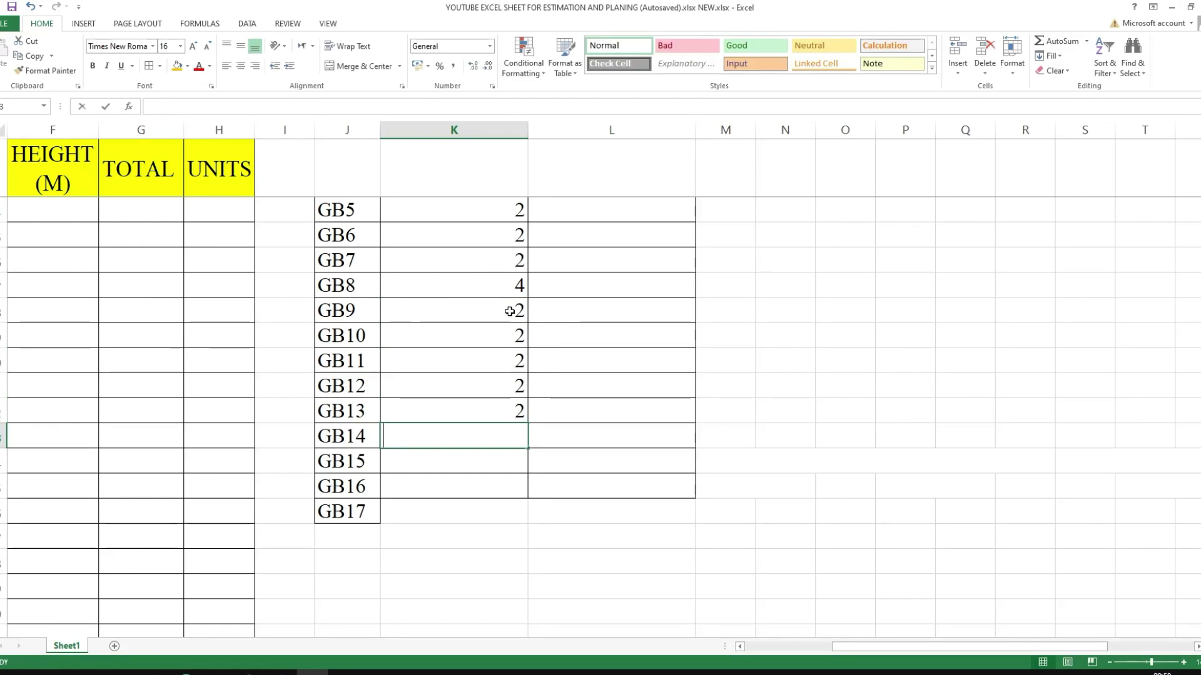
- Enter the number of beams as 4 for GB14 and 2 each for GB15, GB16 and GB17
text(4)
key(Return)
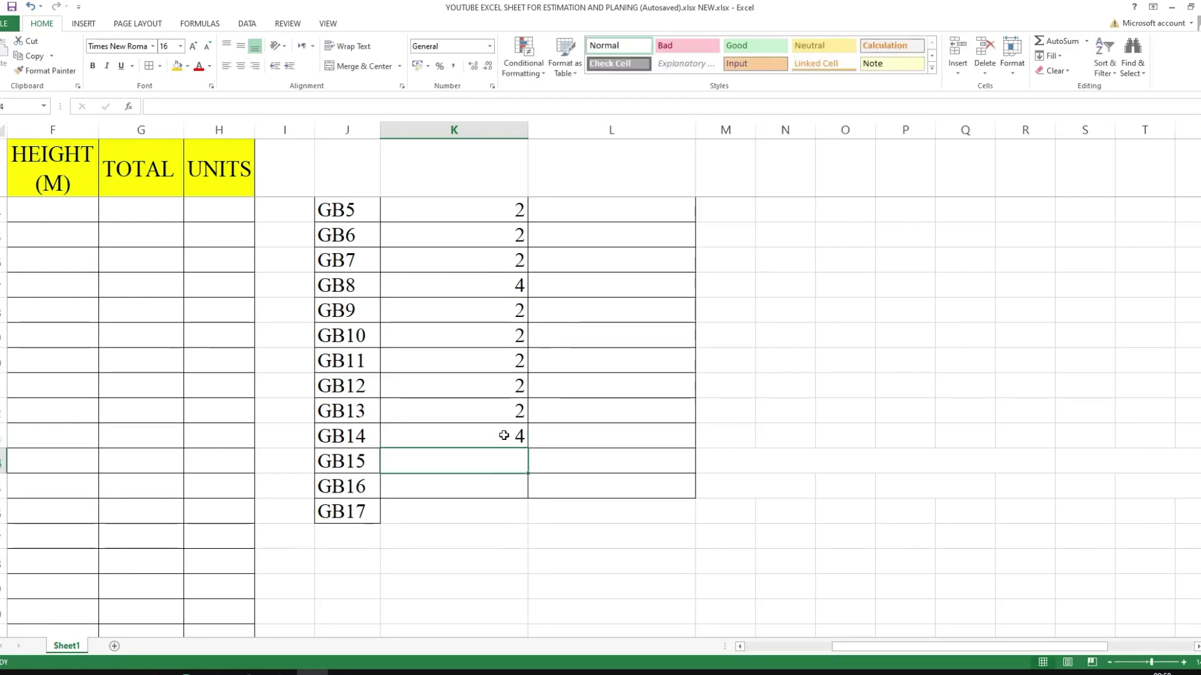
text(2)
key(Return)
text(2)
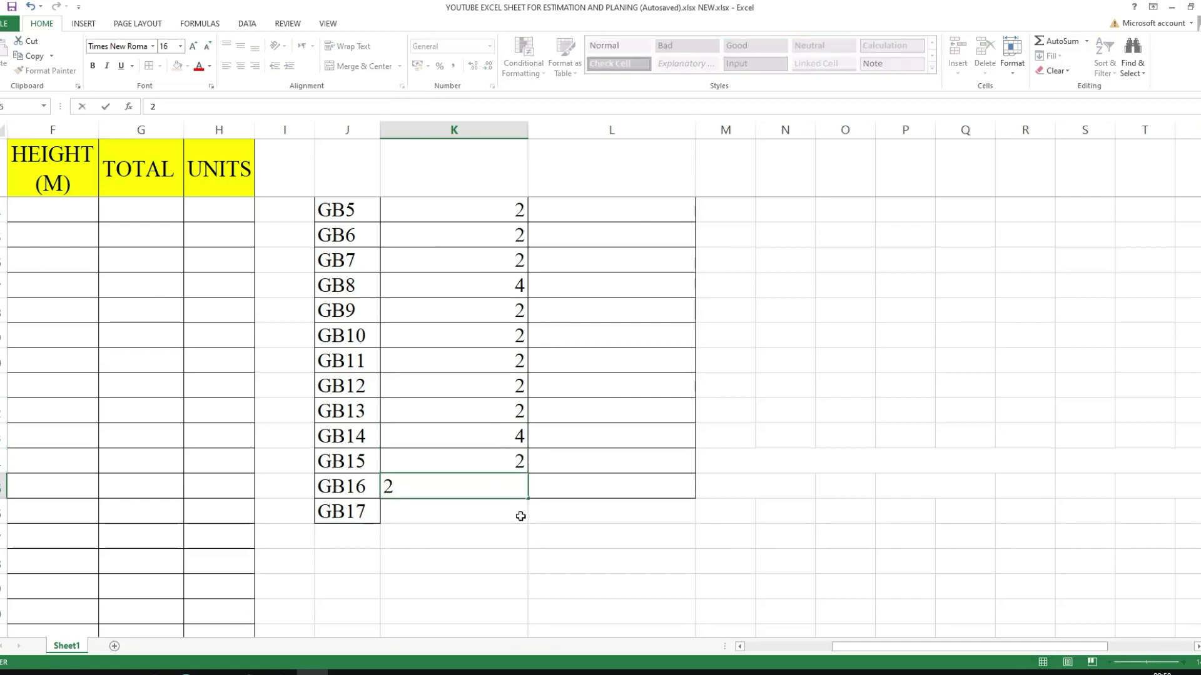
key(Return)
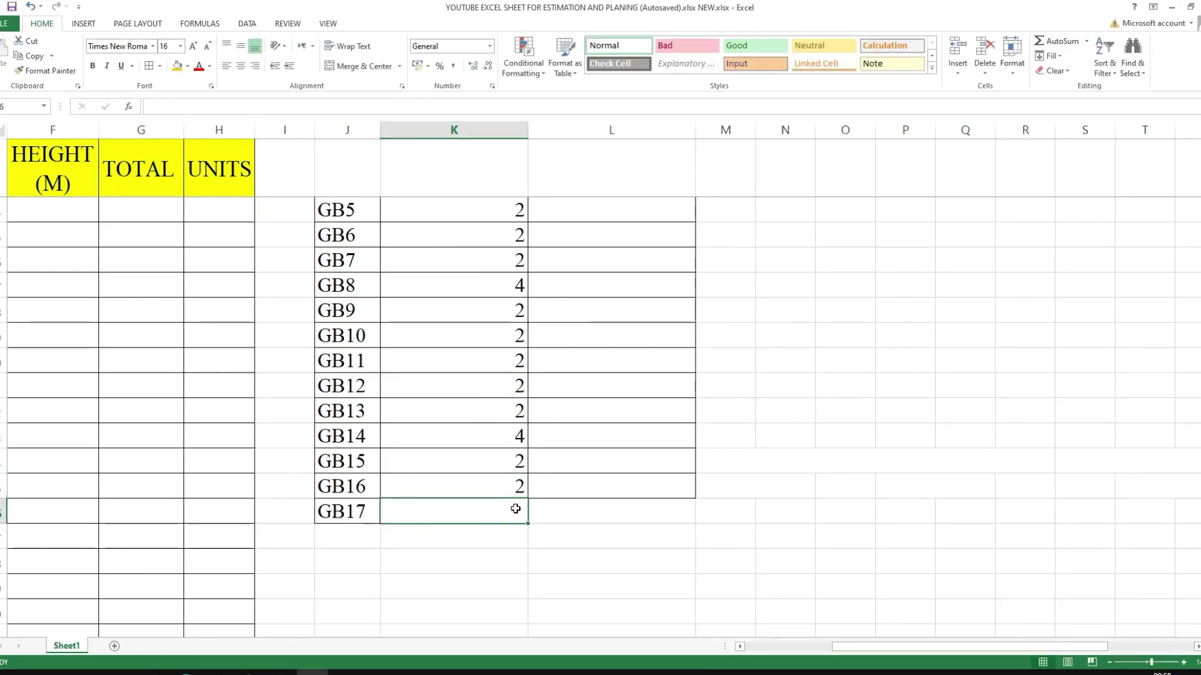
text(2)
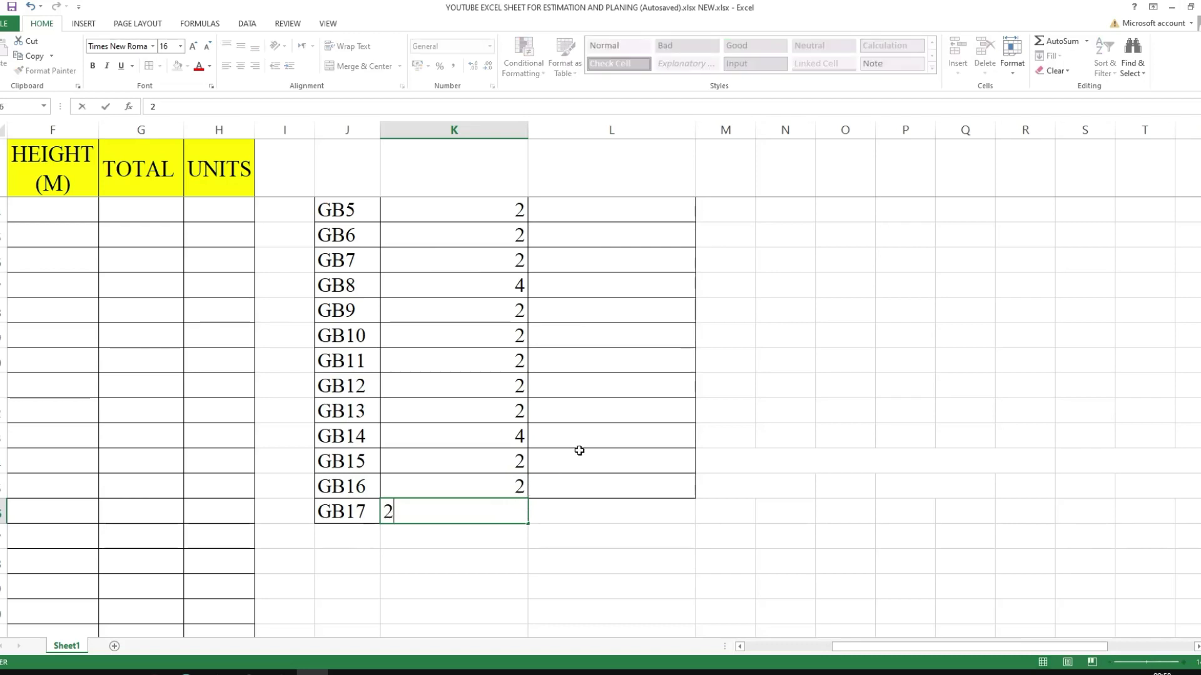
- Enter 2.00 m as GB5's clear span and format the value to show two decimal places
scroll(591, 441, up, 6)
scroll(619, 491, down, 6)
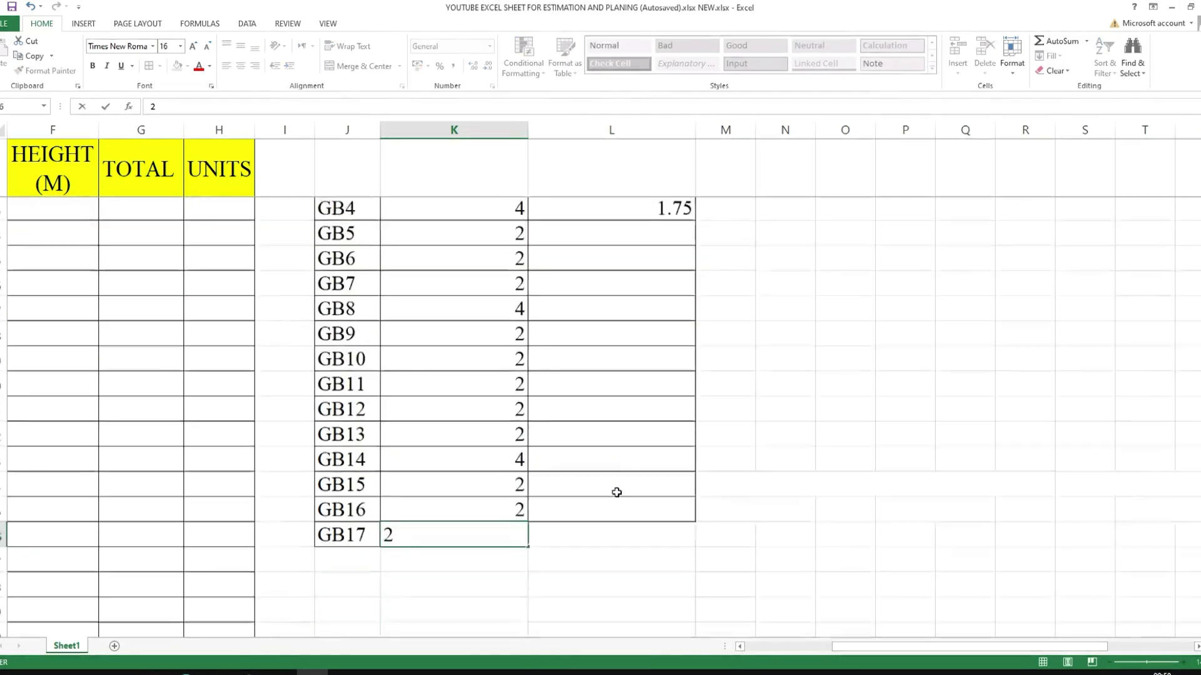
scroll(635, 330, up, 2)
click(649, 309)
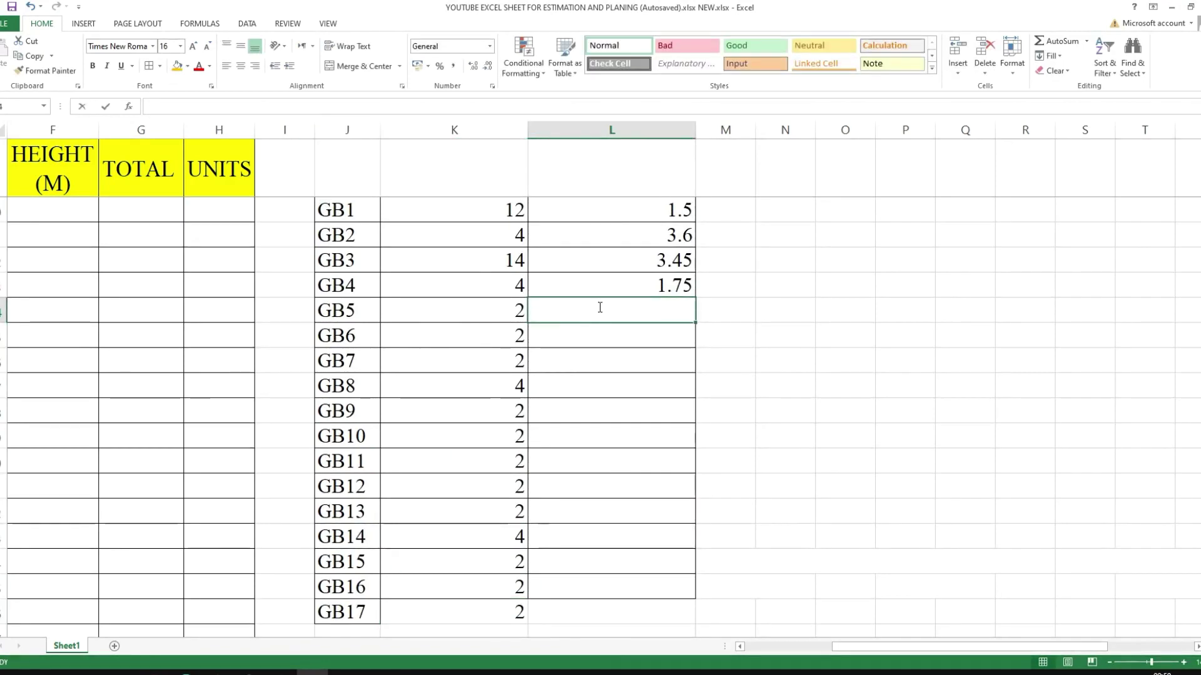
text(2.00)
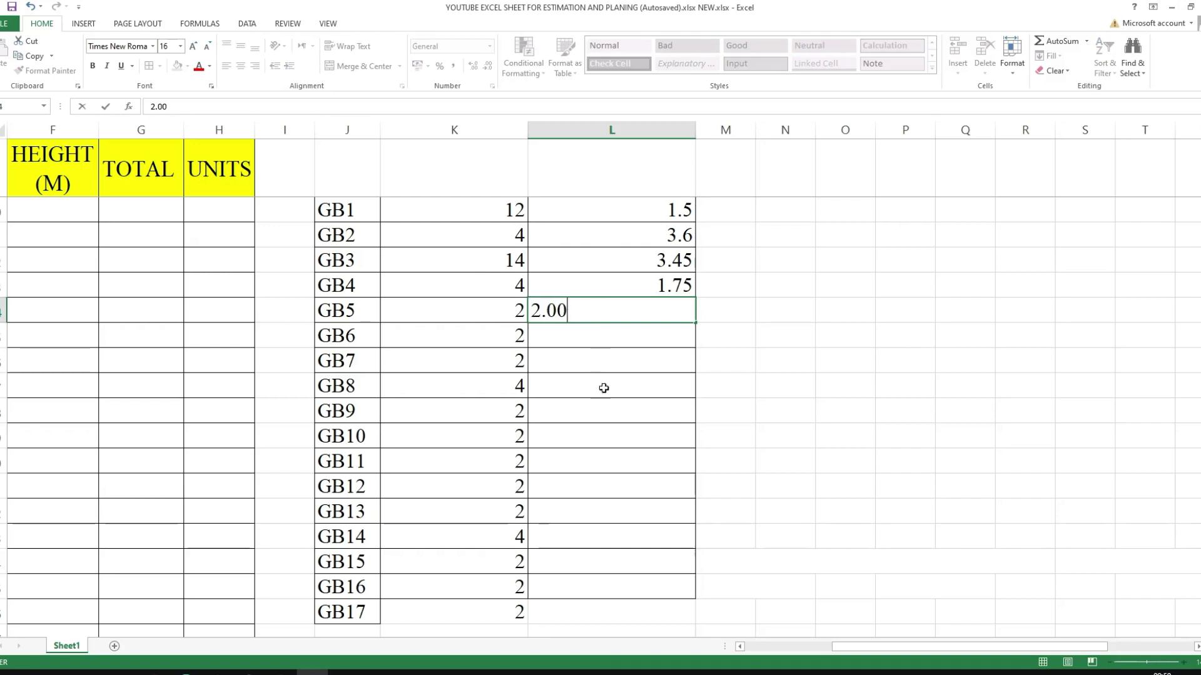
click(617, 339)
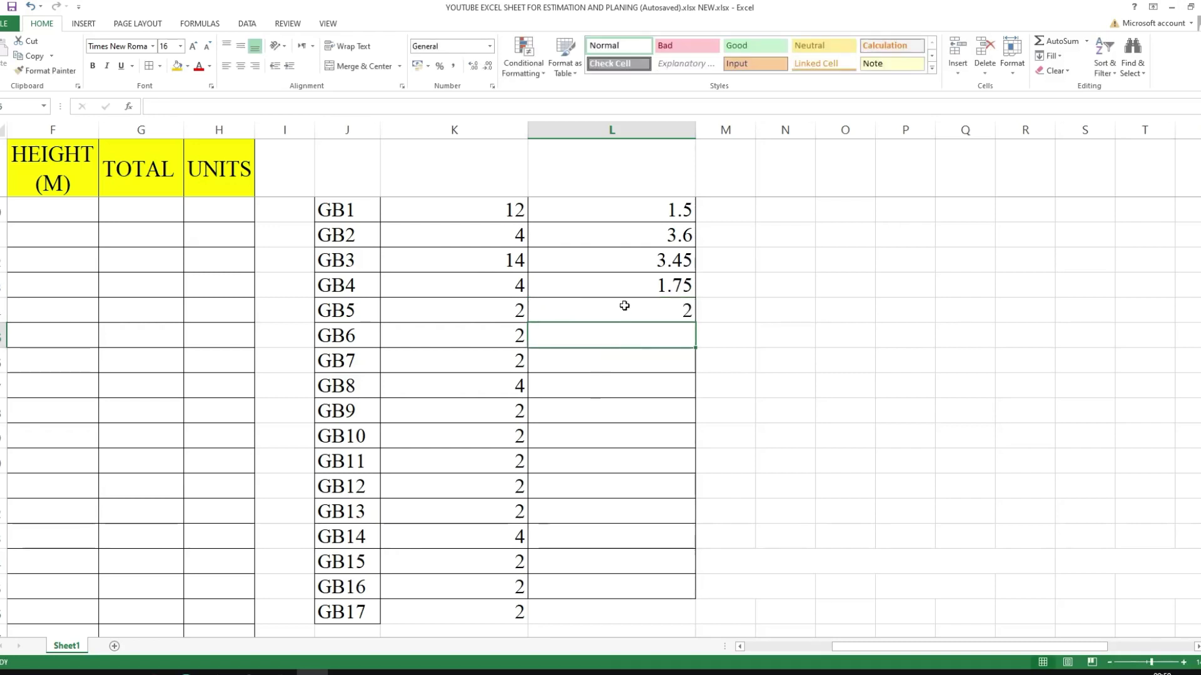
click(619, 311)
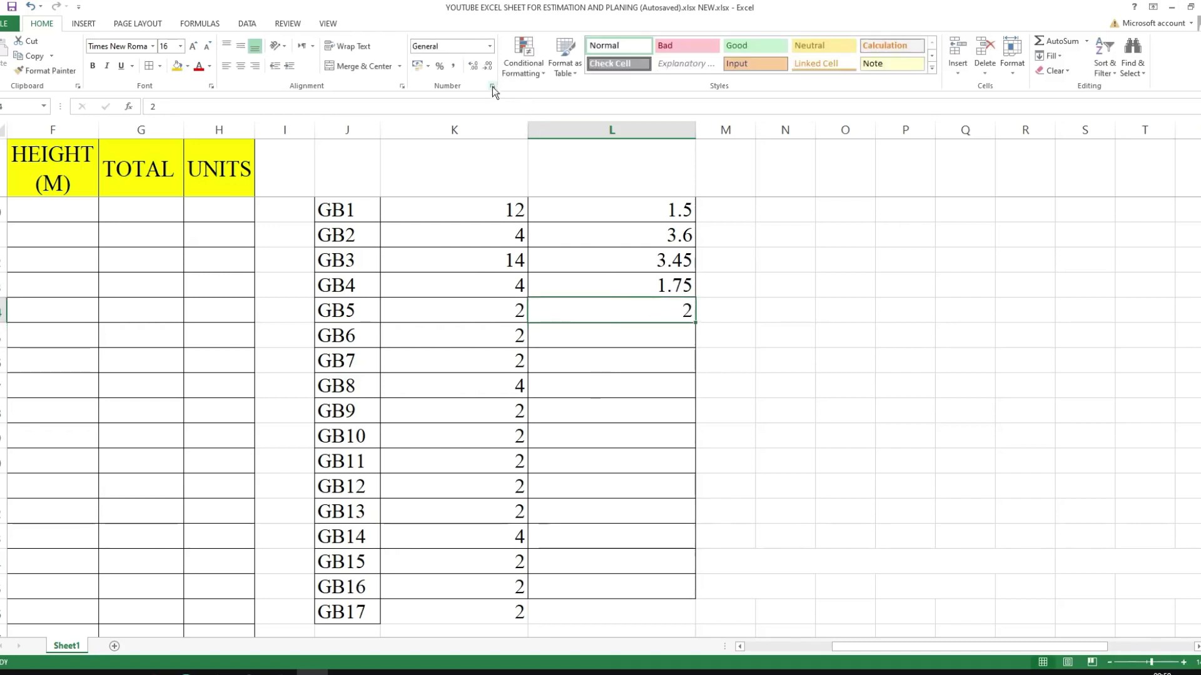
click(471, 66)
click(471, 67)
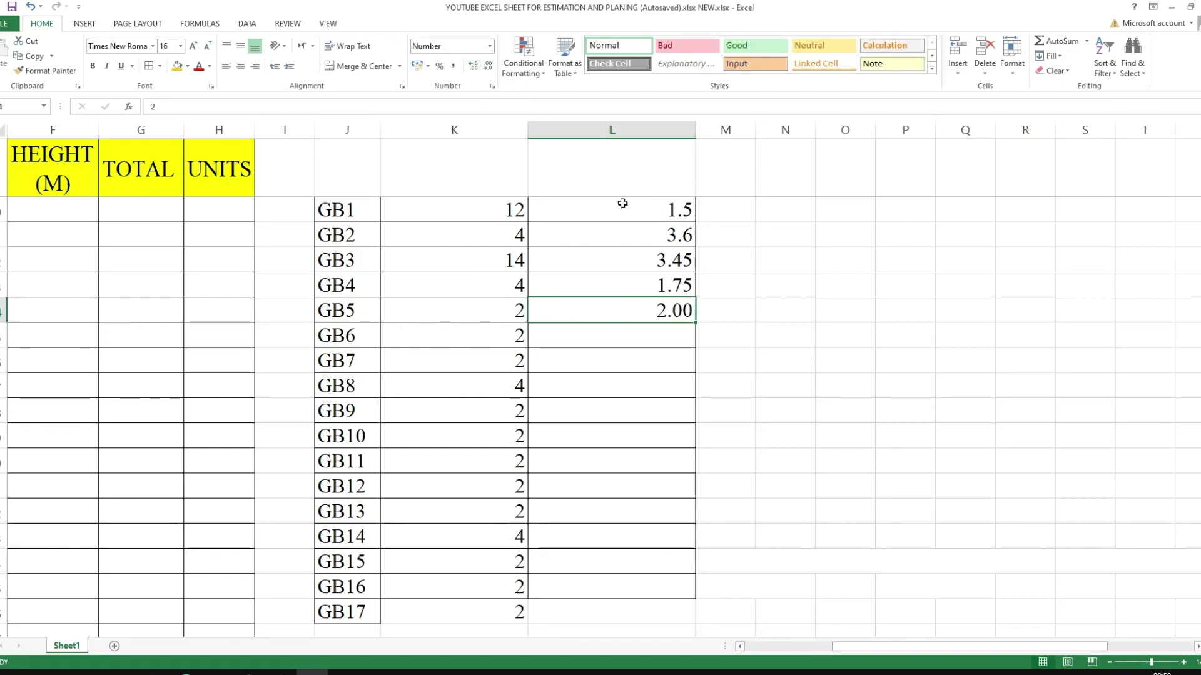
- Format the clear spans of GB1 and GB2 to show two decimal places
click(646, 203)
click(474, 68)
click(682, 233)
click(469, 68)
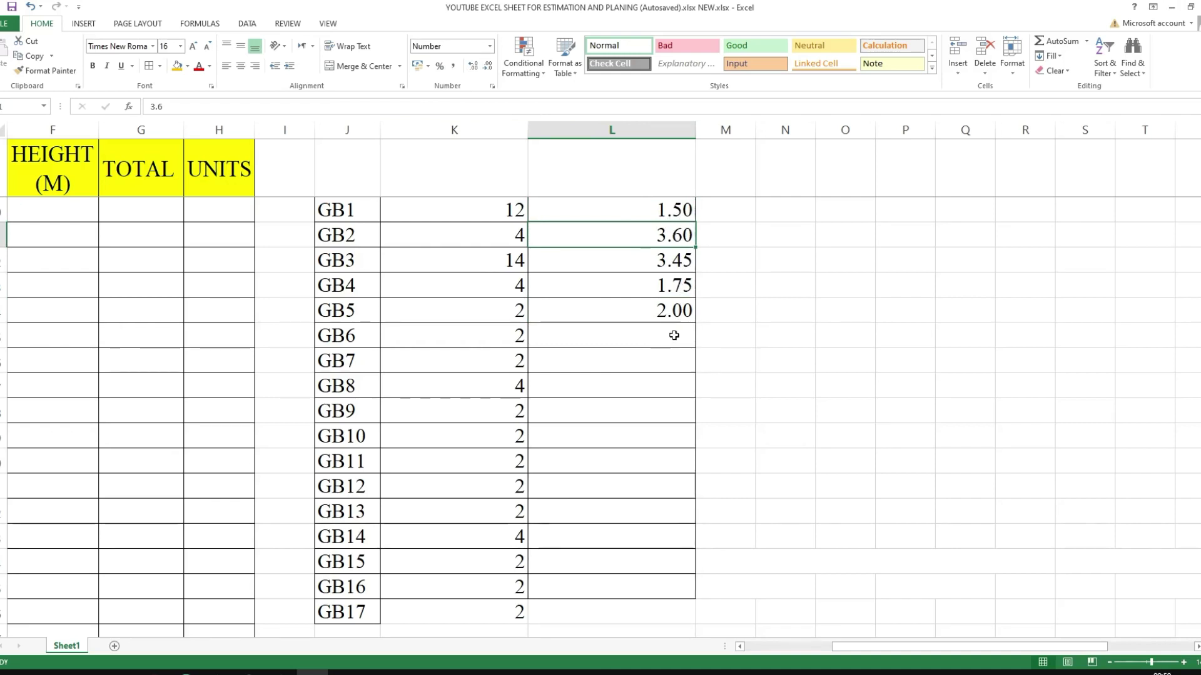
text(3.40)
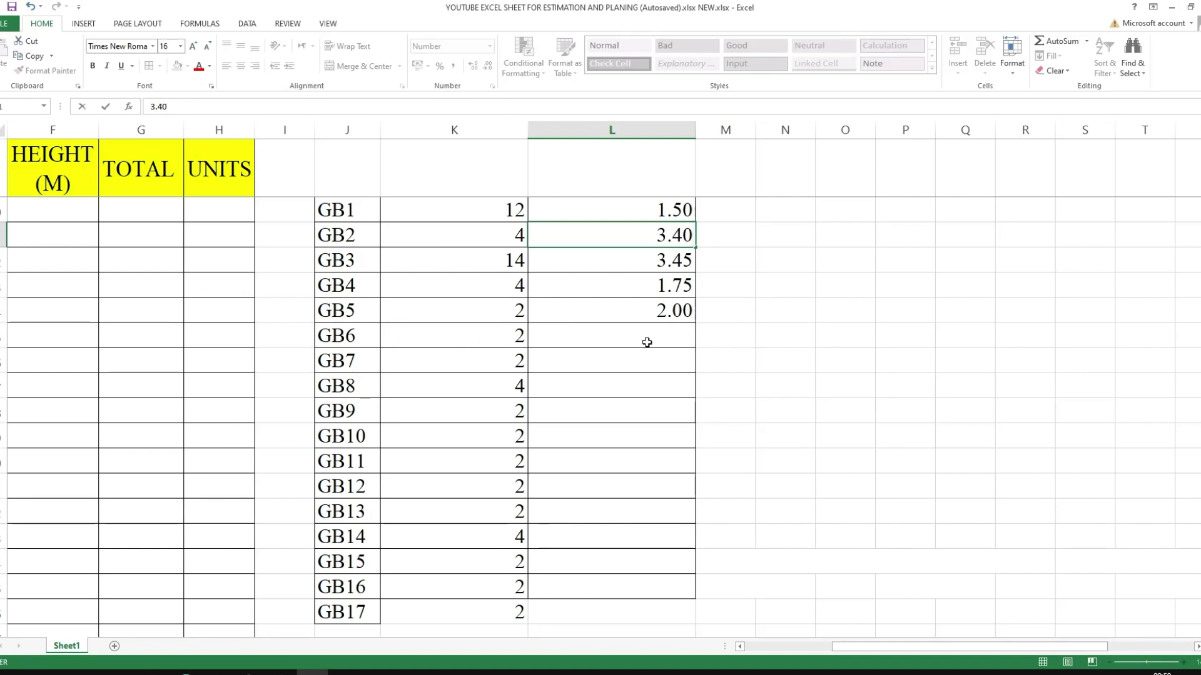
key(ctrl+z)
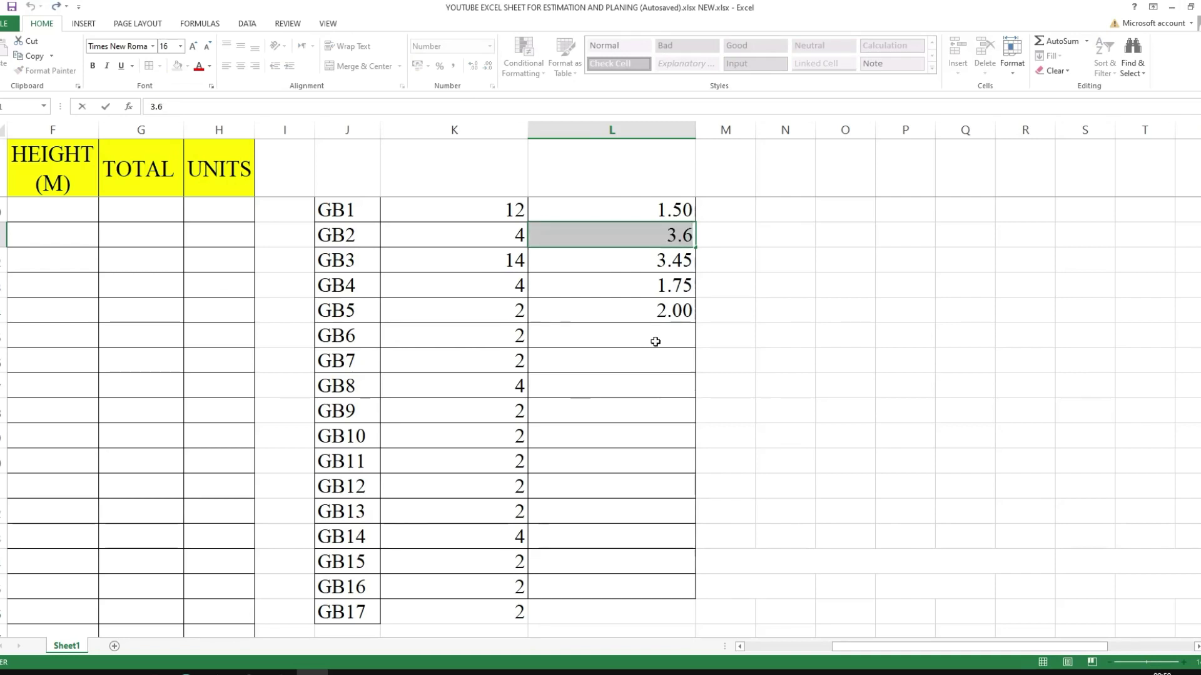
key(Escape)
click(656, 339)
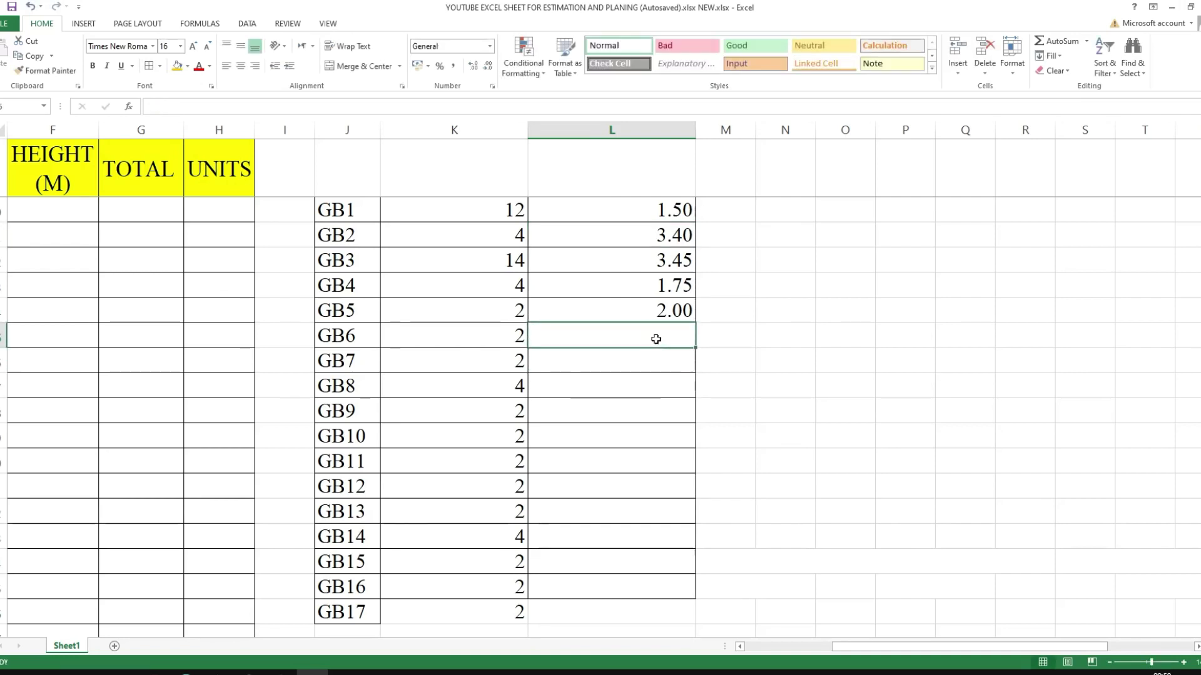
- Correct GB2's clear span to 3.60 m in the beam table
click(679, 238)
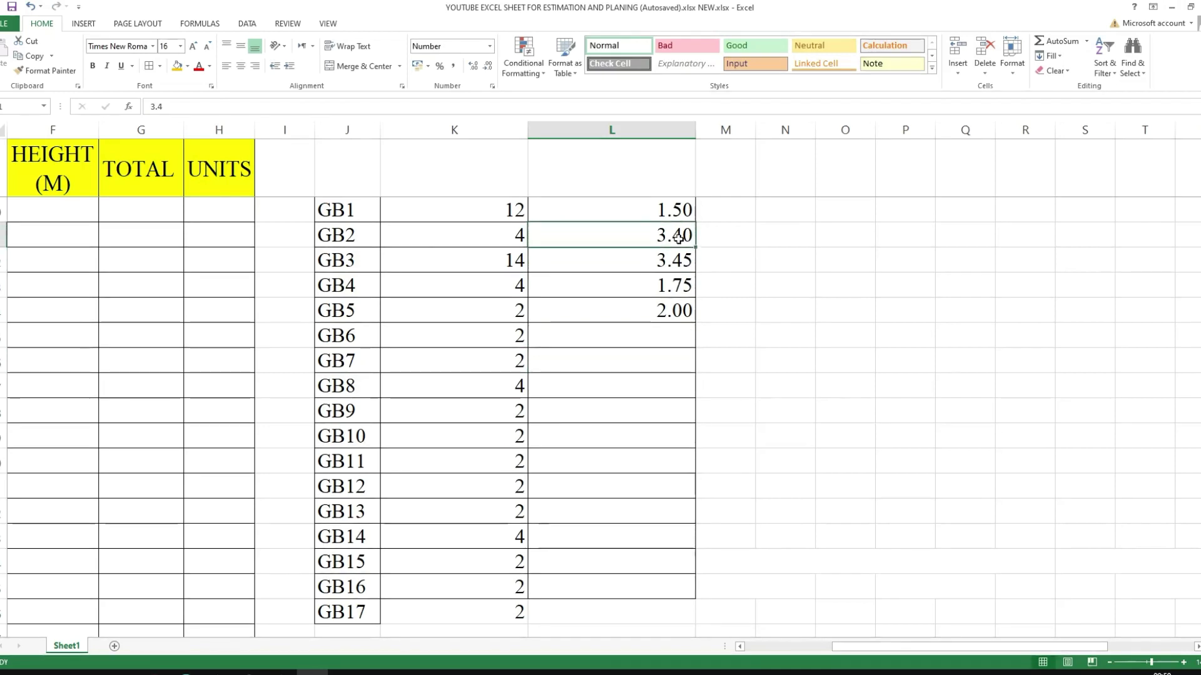
double_click(679, 238)
key(Delete)
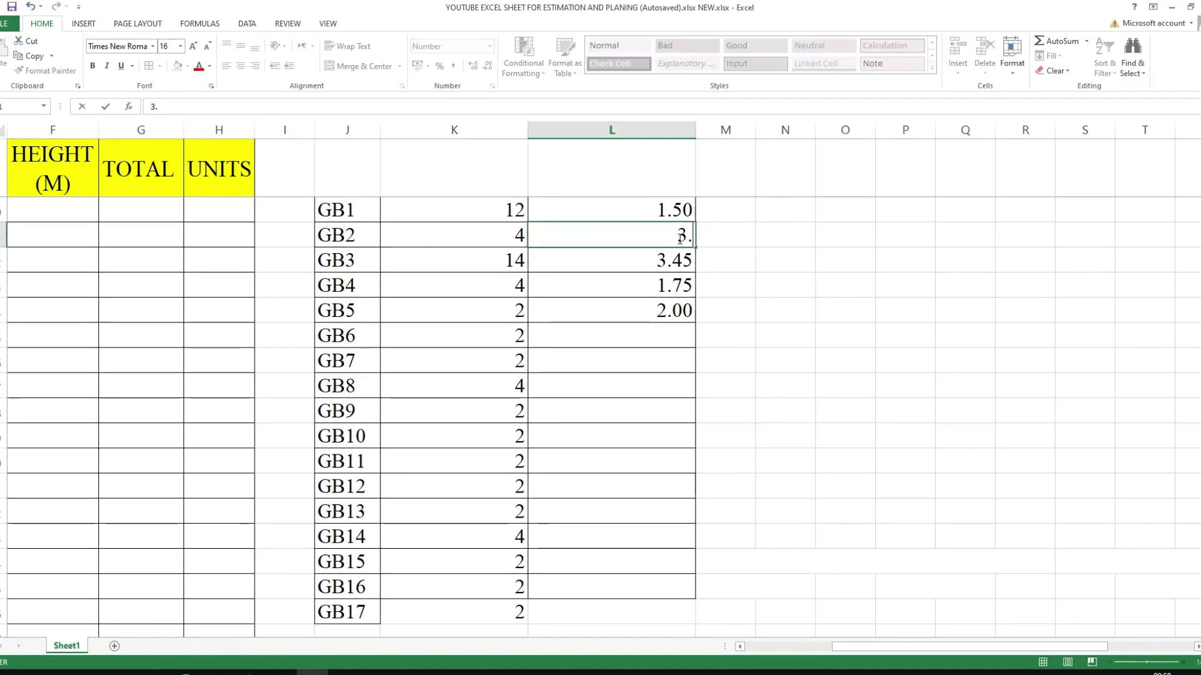
text(60)
- Enter the clear spans 3.40 m for GB6, 1.00 m for GB7 and 2.30 m for GB8 in the beam table
click(667, 335)
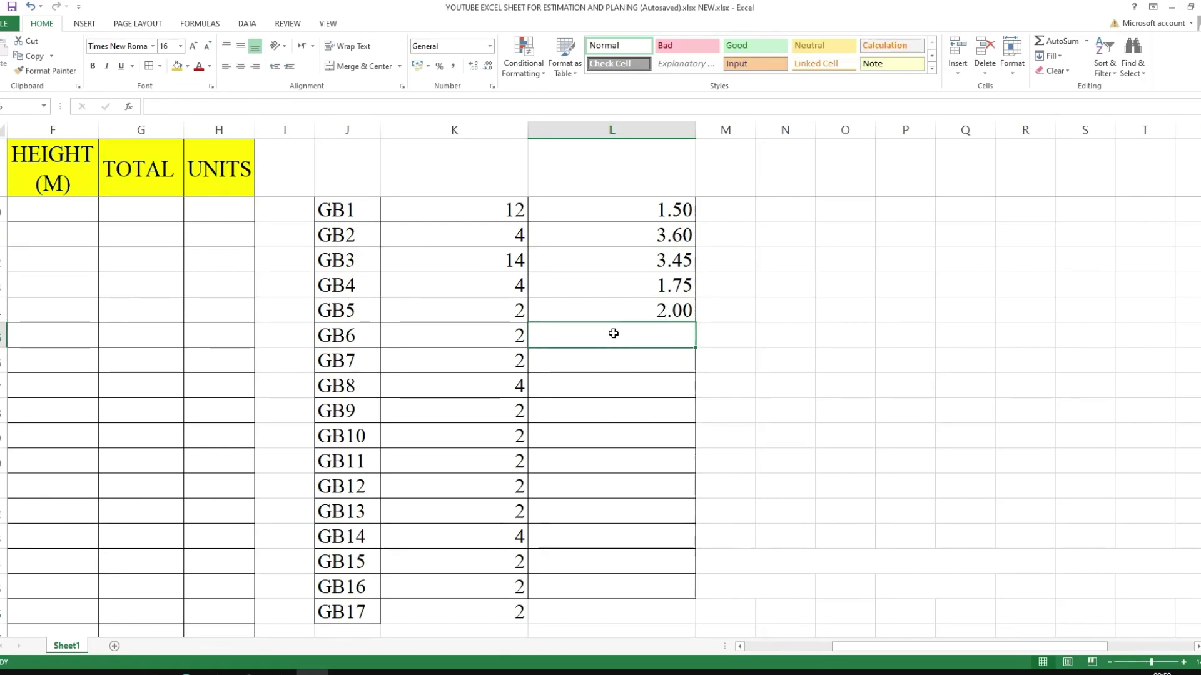
text(3.40)
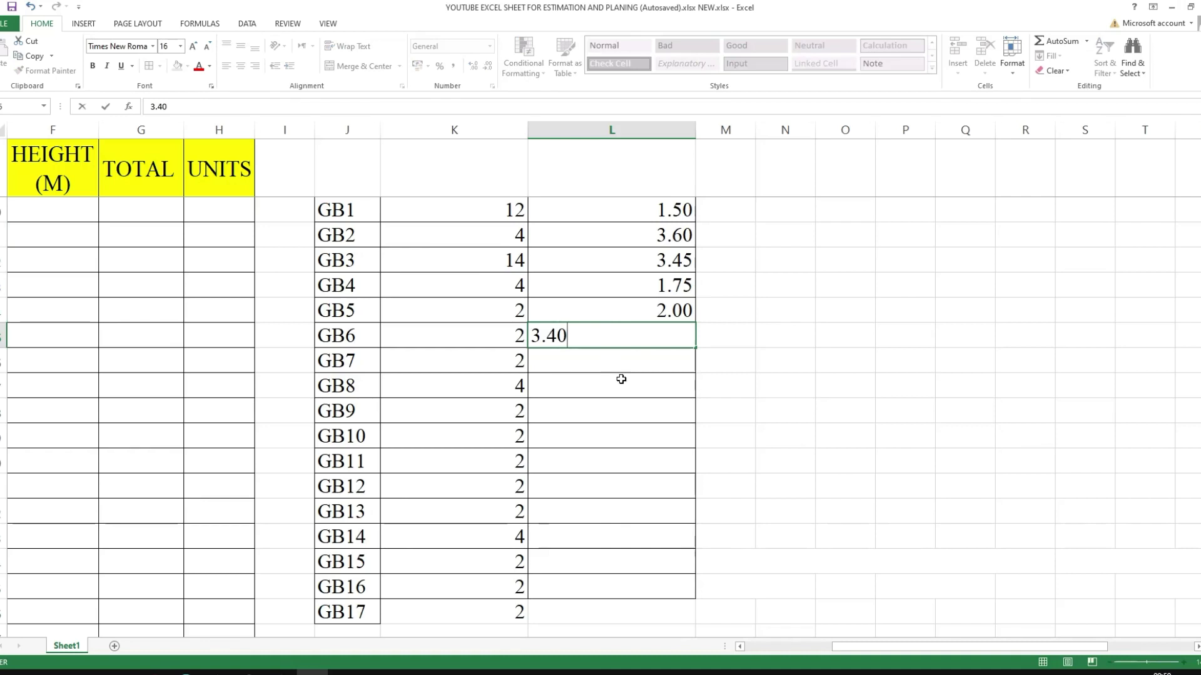
click(616, 363)
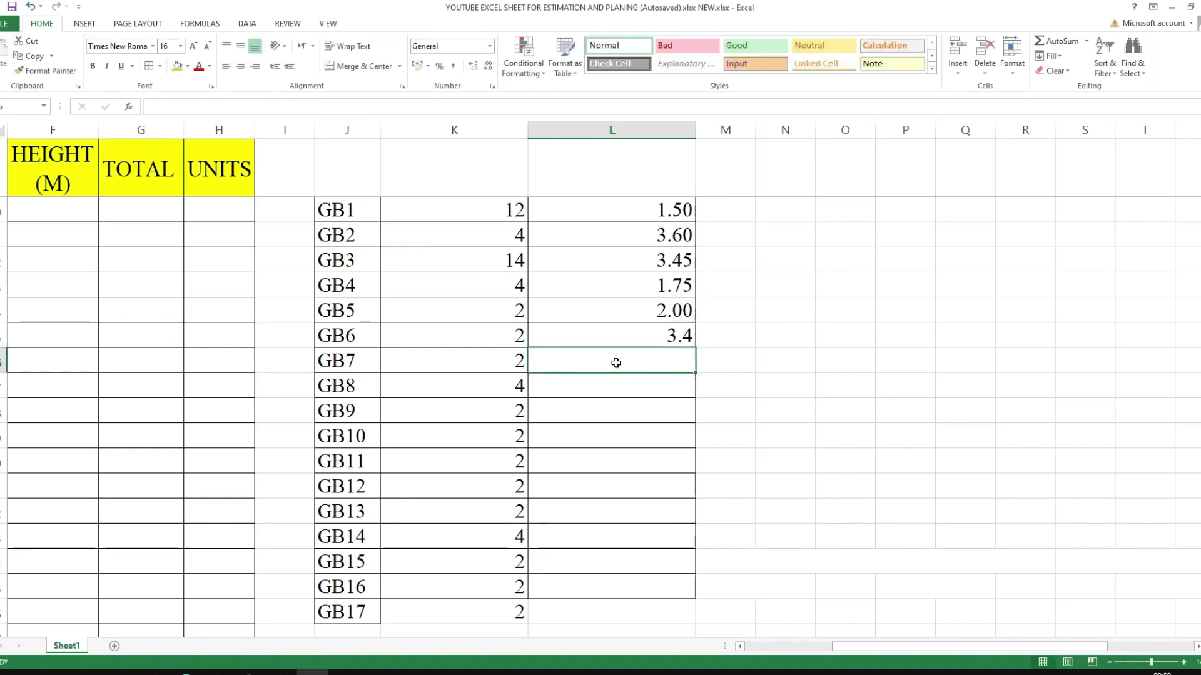
text(1.00)
click(606, 398)
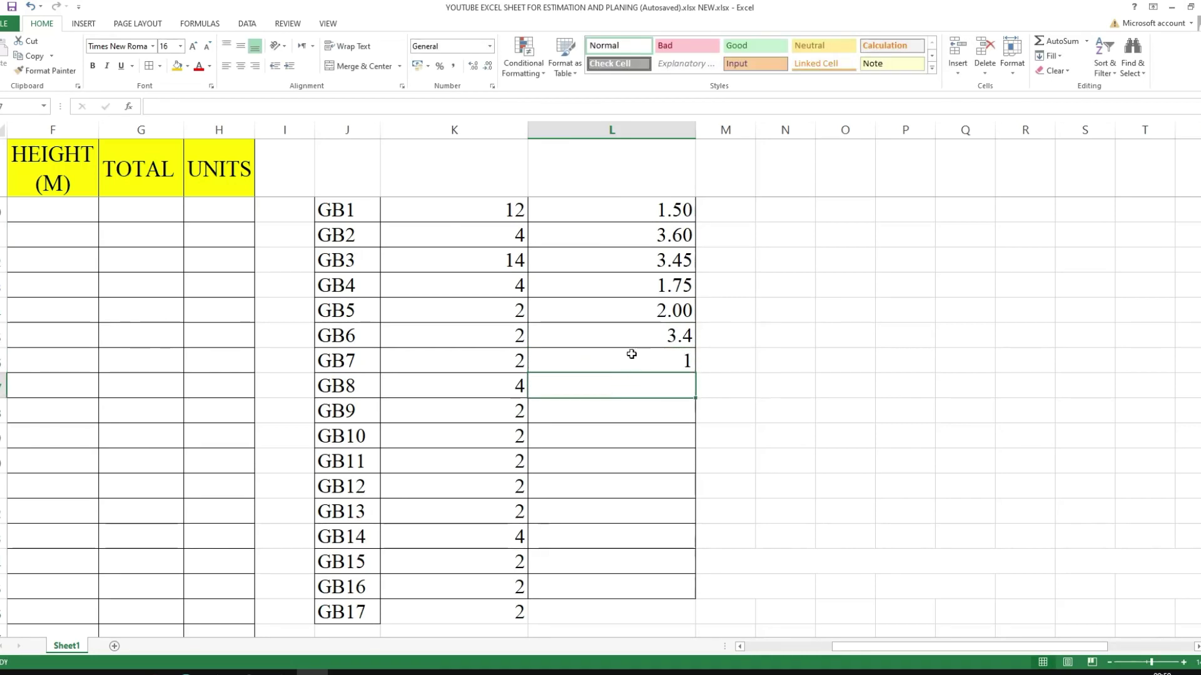
text(2.30)
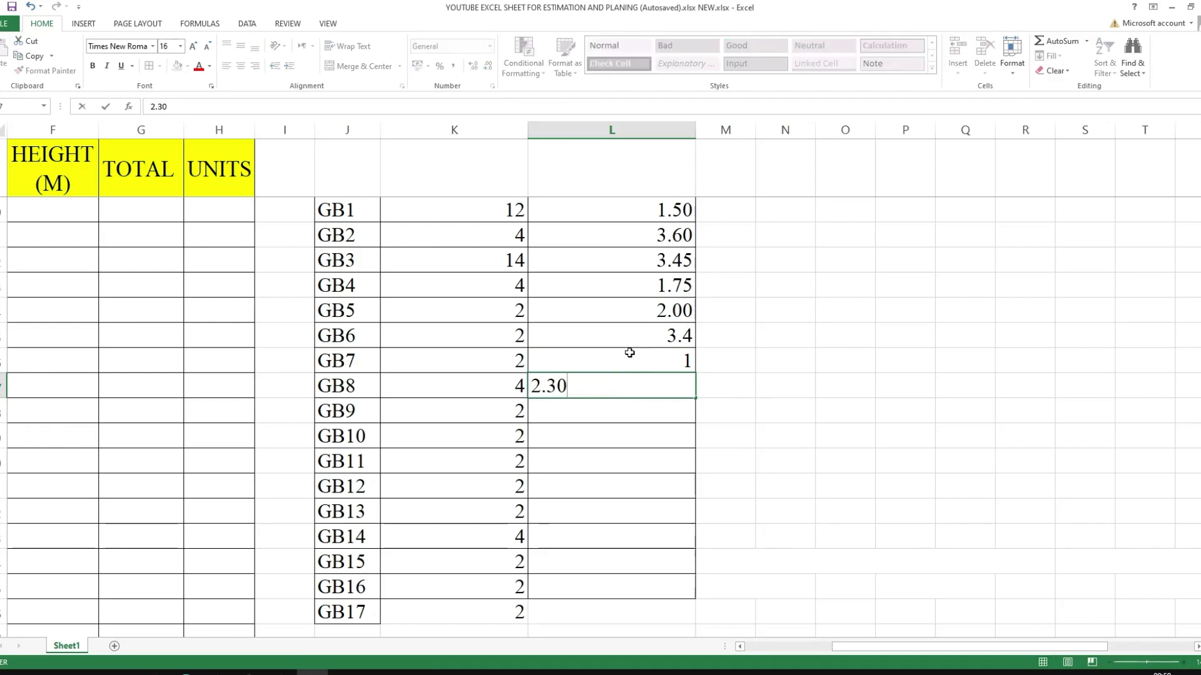
key(Return)
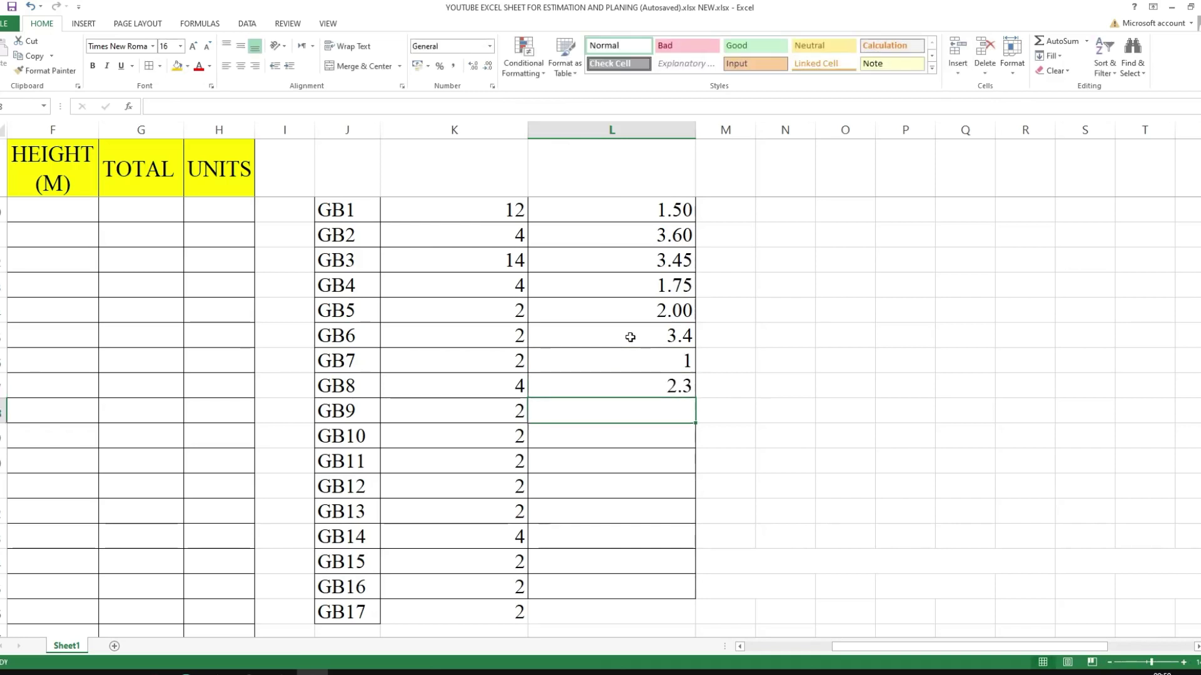
- Enter the clear spans 3.25 m for GB9, 3.30 m for GB10 and 3.00 m for GB11
text(3.25)
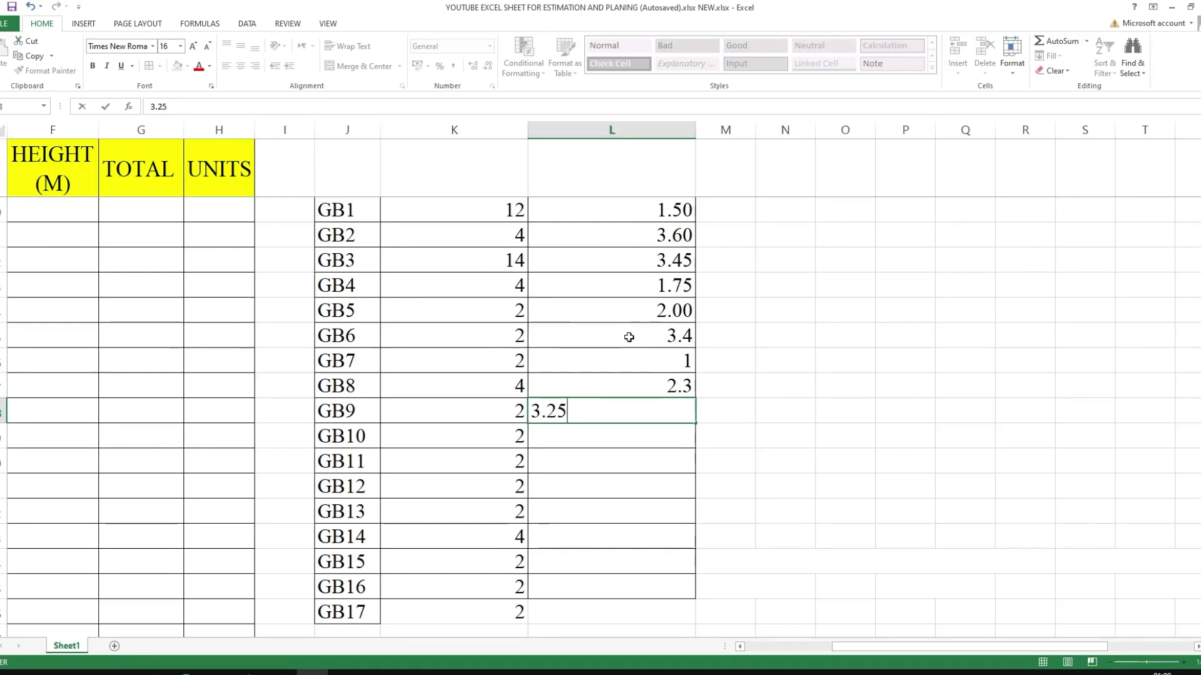
key(Return)
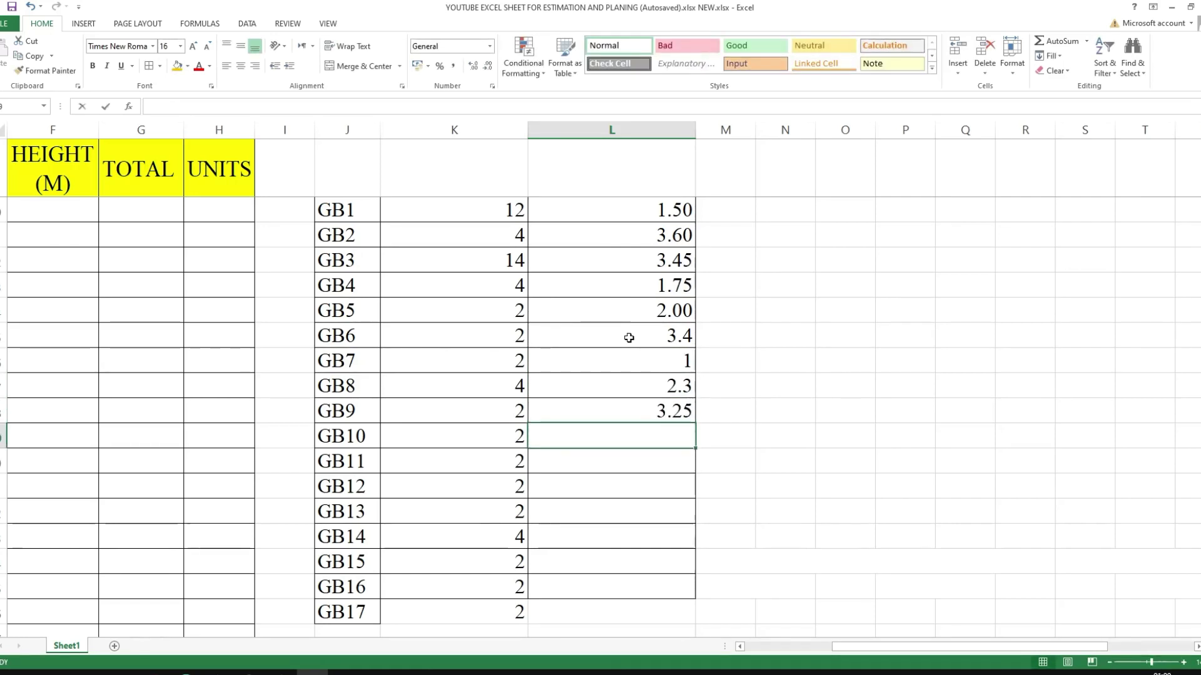
text(3.30)
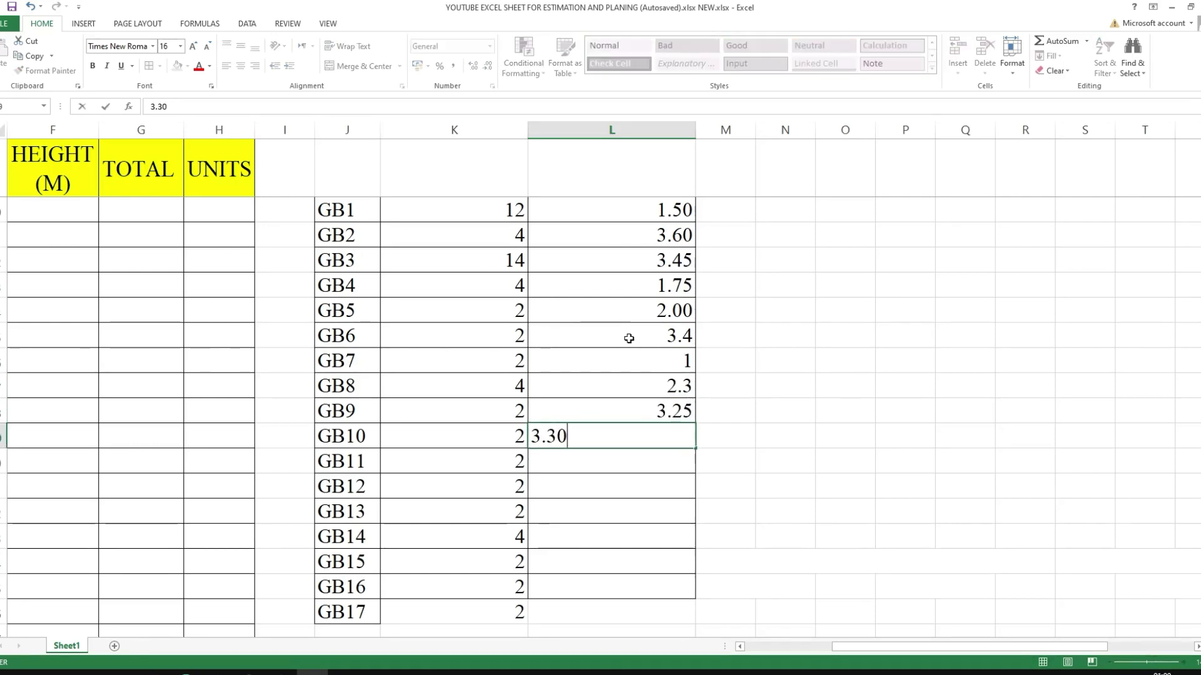
key(Return)
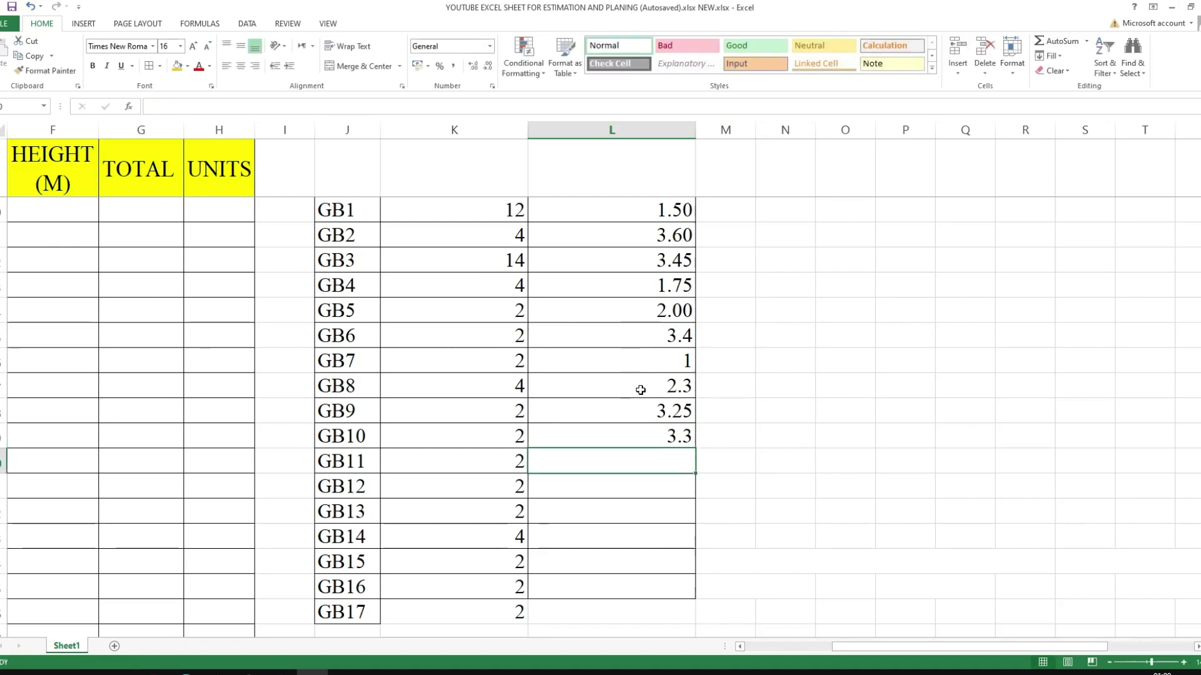
text(3.00)
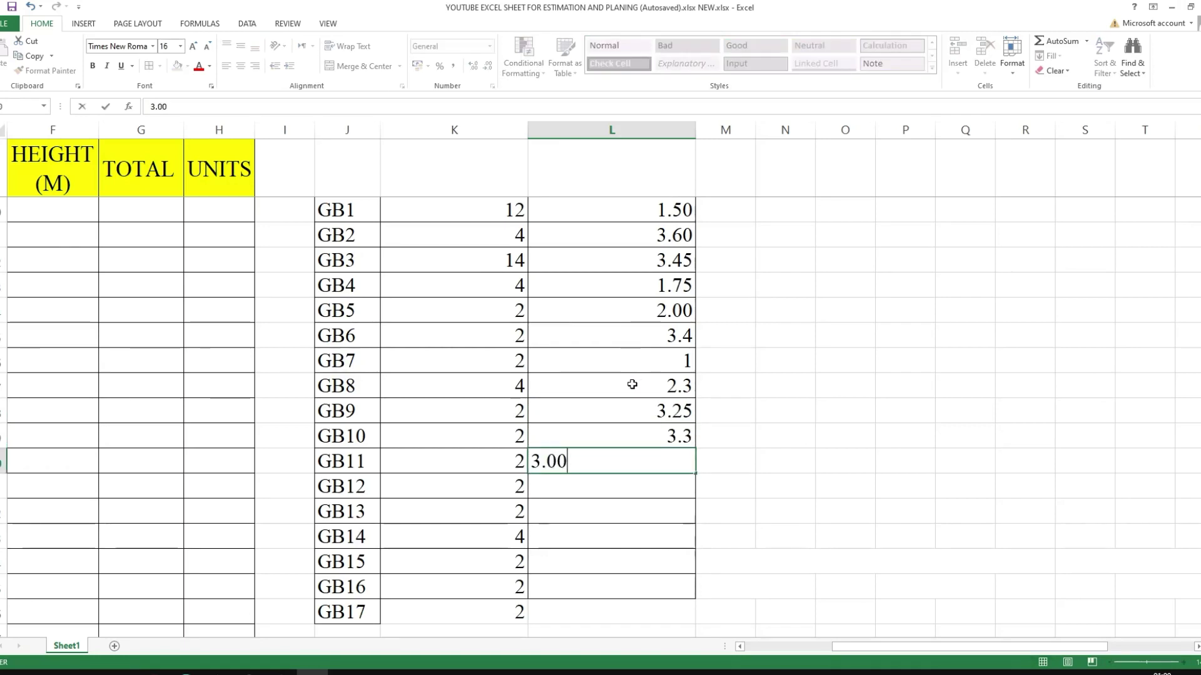
key(Return)
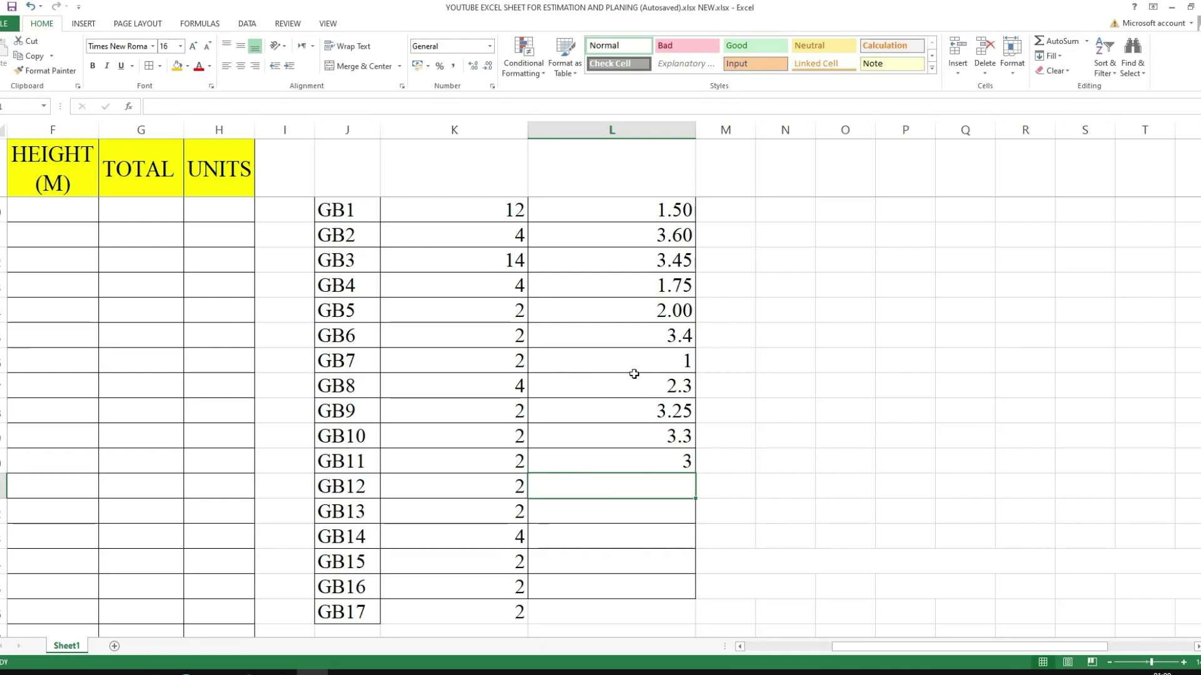
- Enter the clear spans 4.35 m for GB12, 4.40 m for GB13 and 4.70 m for GB14
text(4.35)
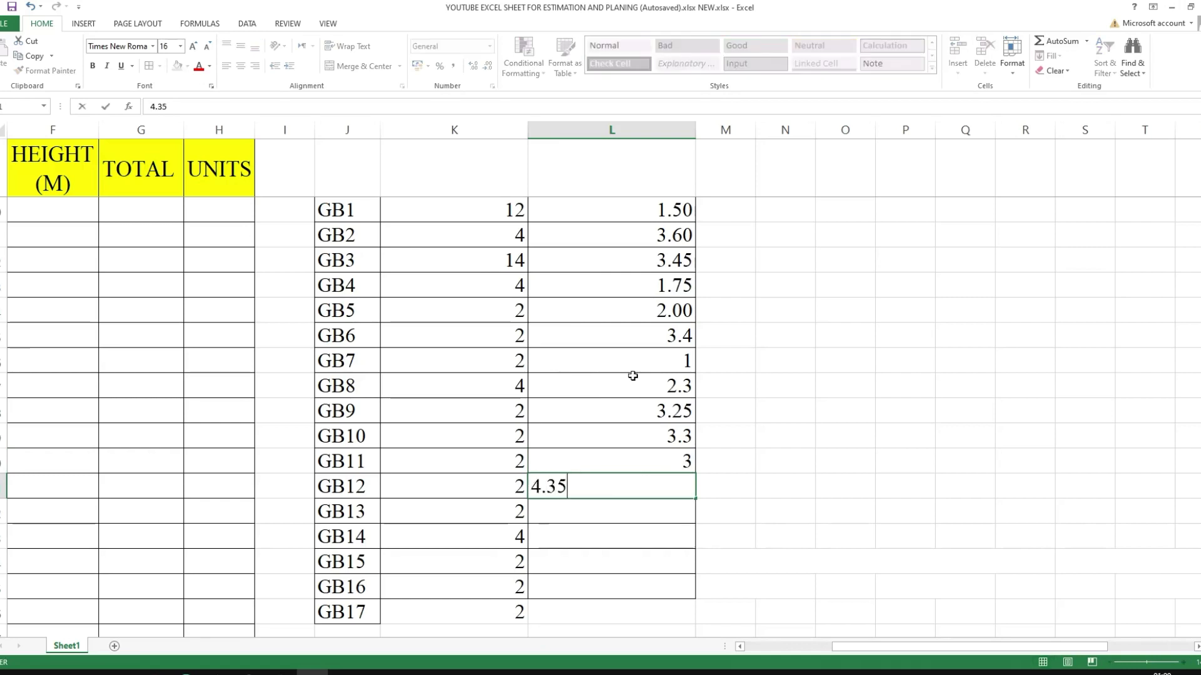
key(Return)
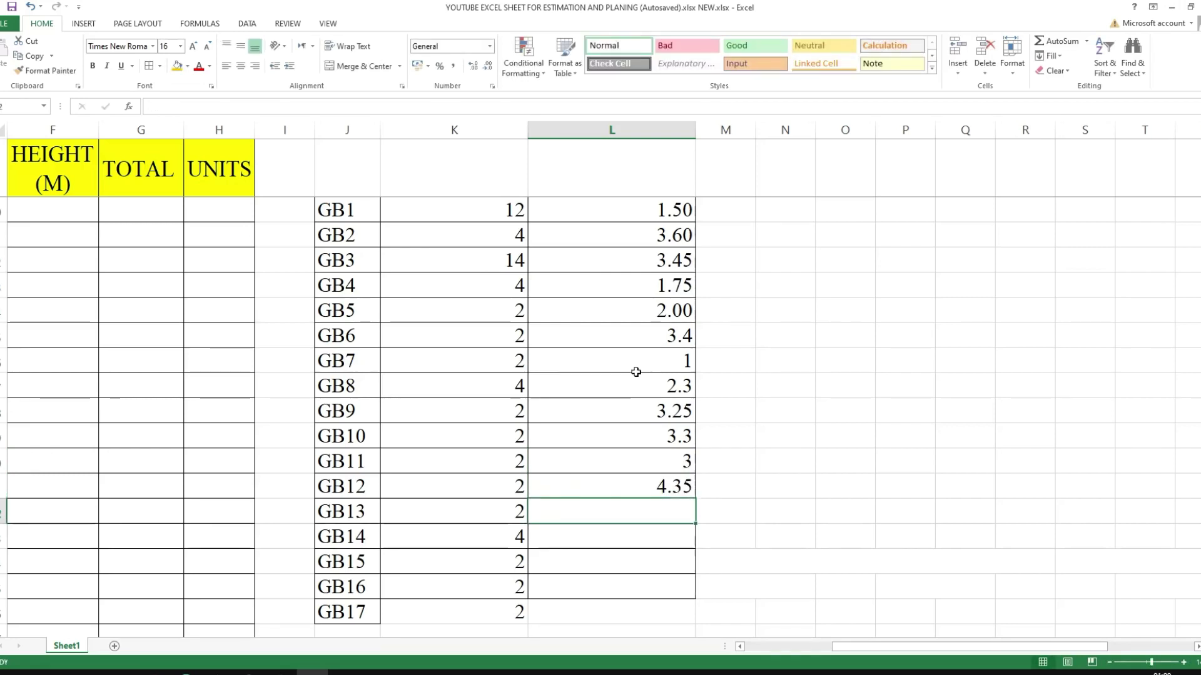
text(4.40)
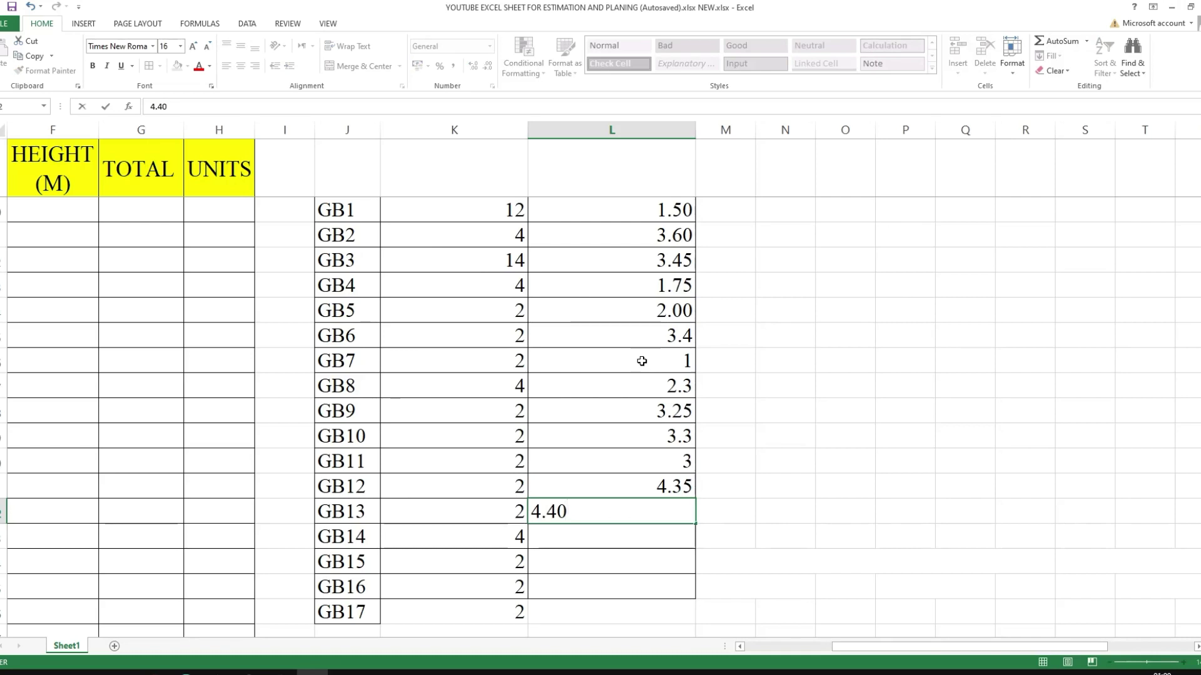
key(Return)
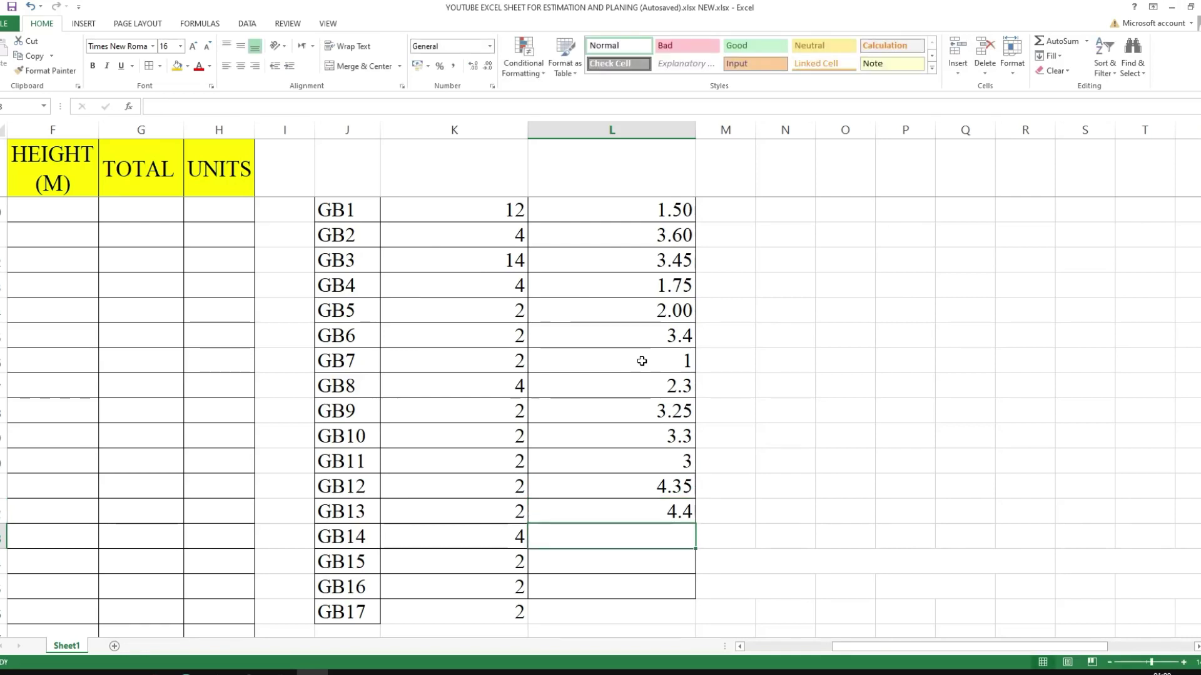
text(4.)
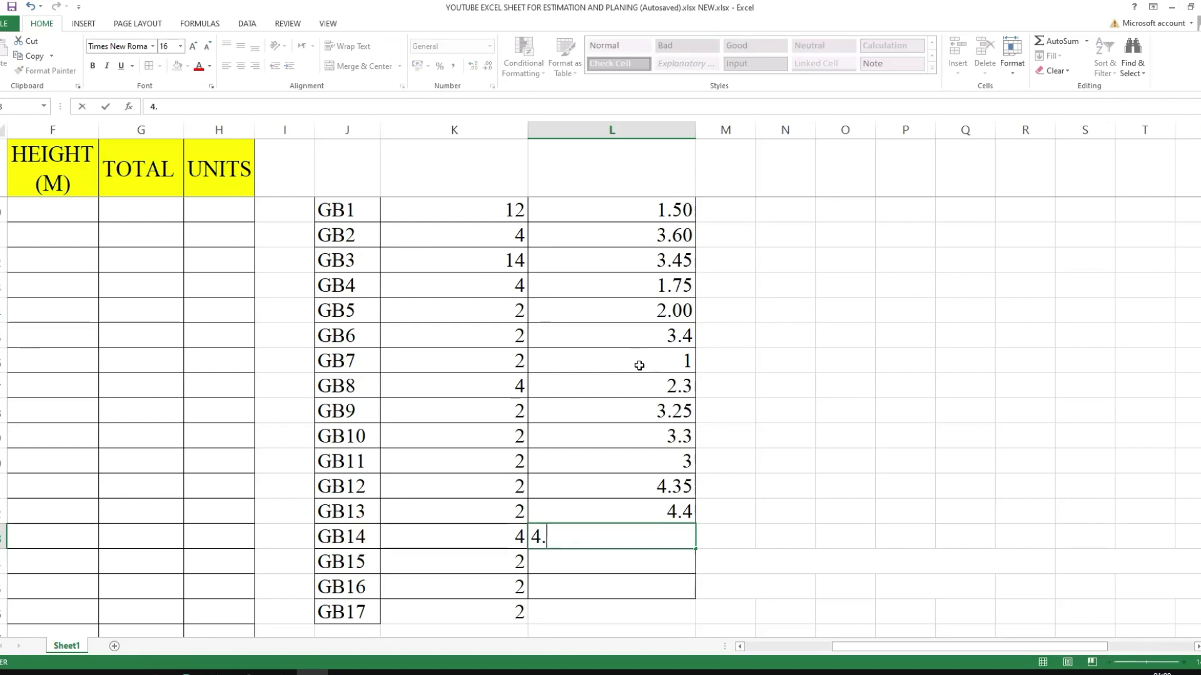
text(70)
key(Return)
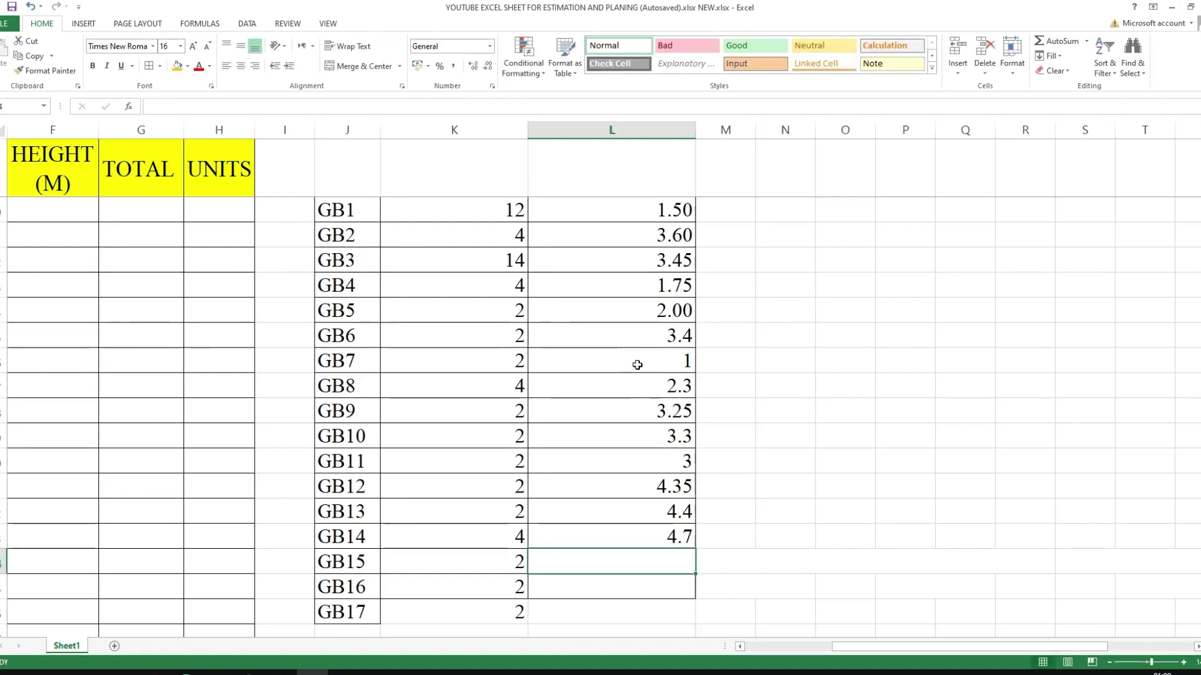
- Enter the clear spans 2.50 m for GB15, 4.20 m for GB16 and 2.80 m for GB17
text(2.50)
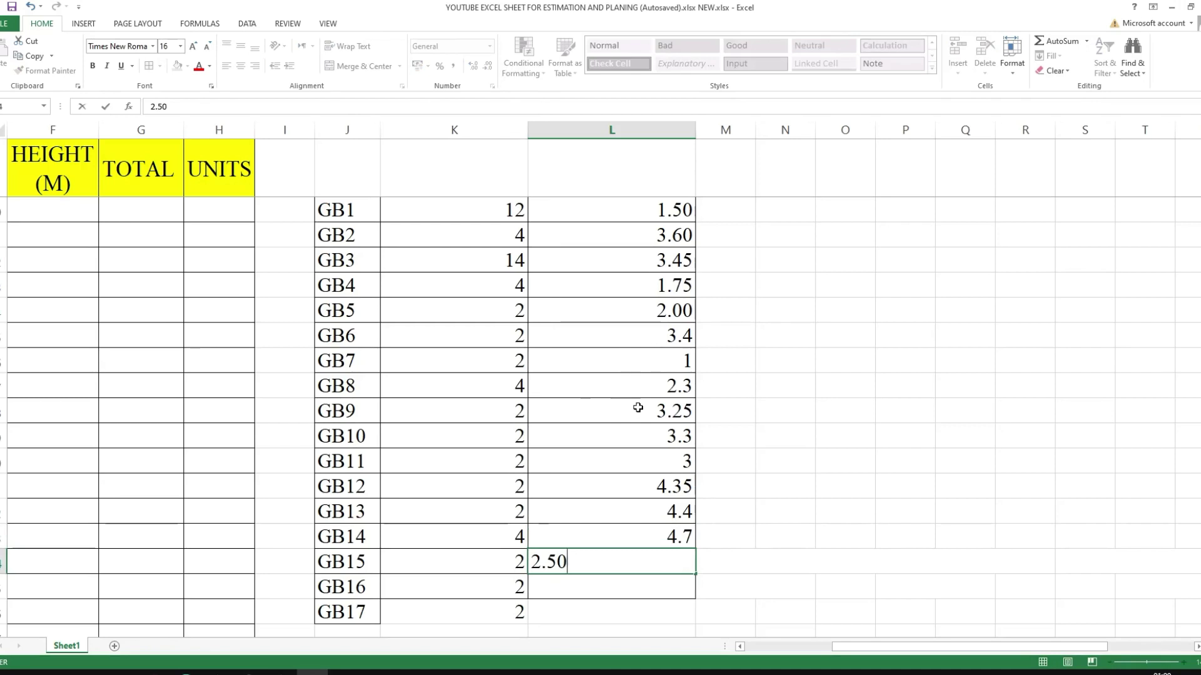
key(Return)
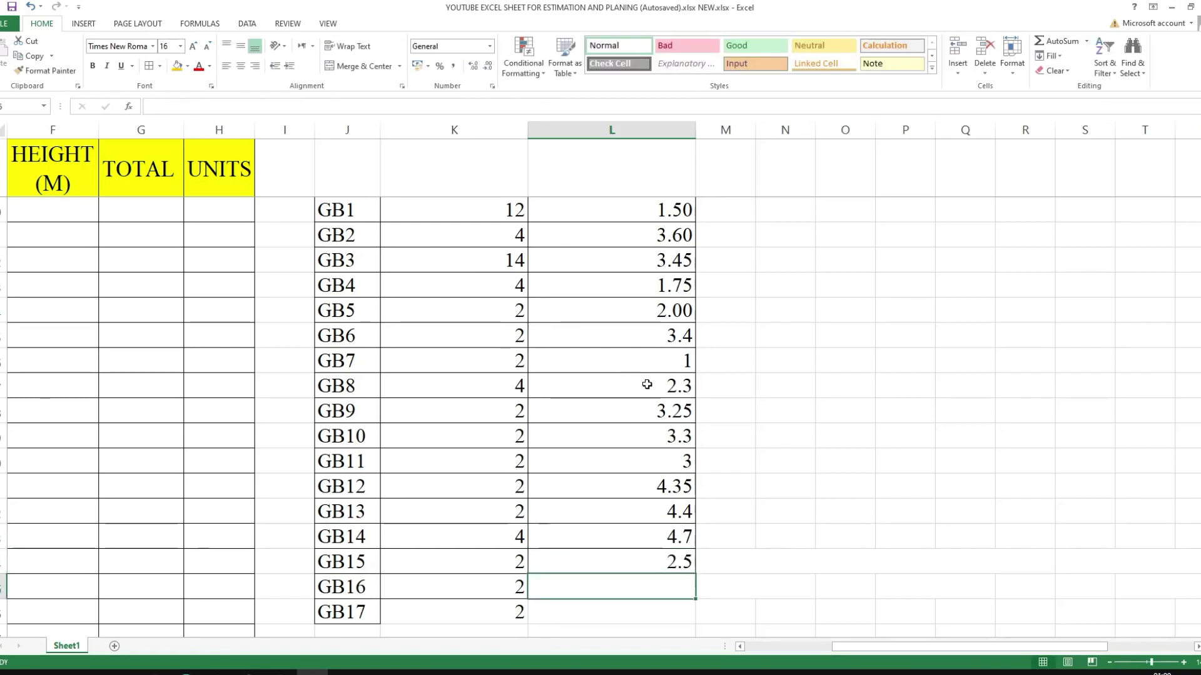
text(4.20)
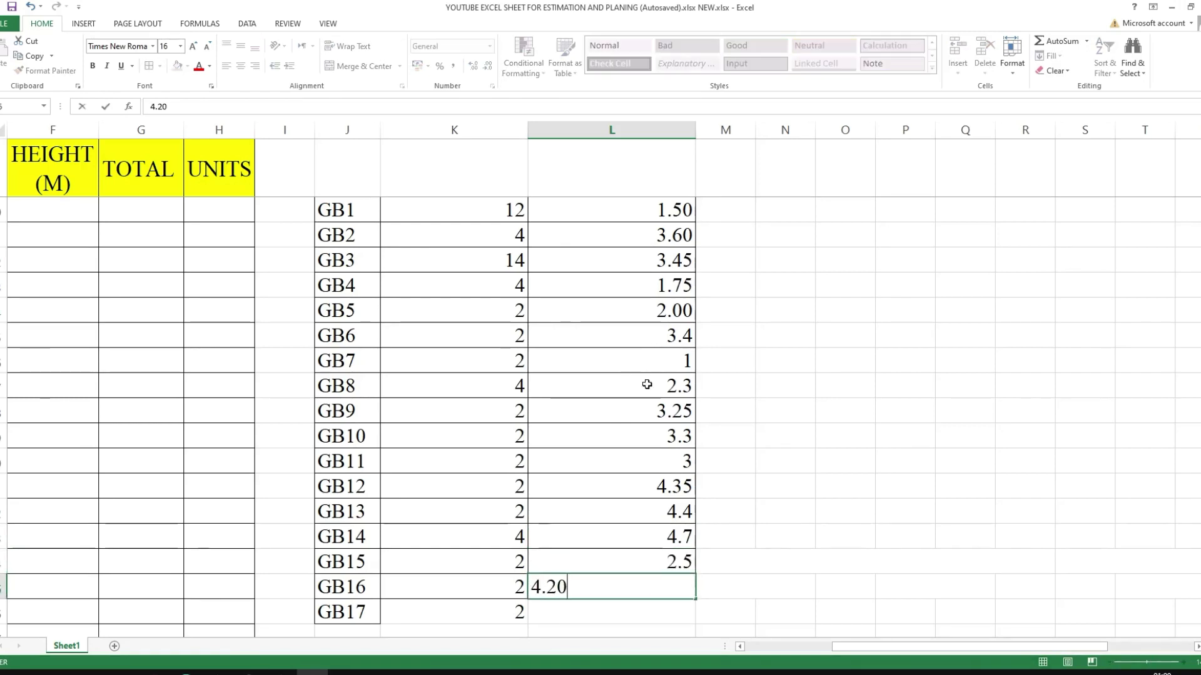
key(Return)
text(2.80)
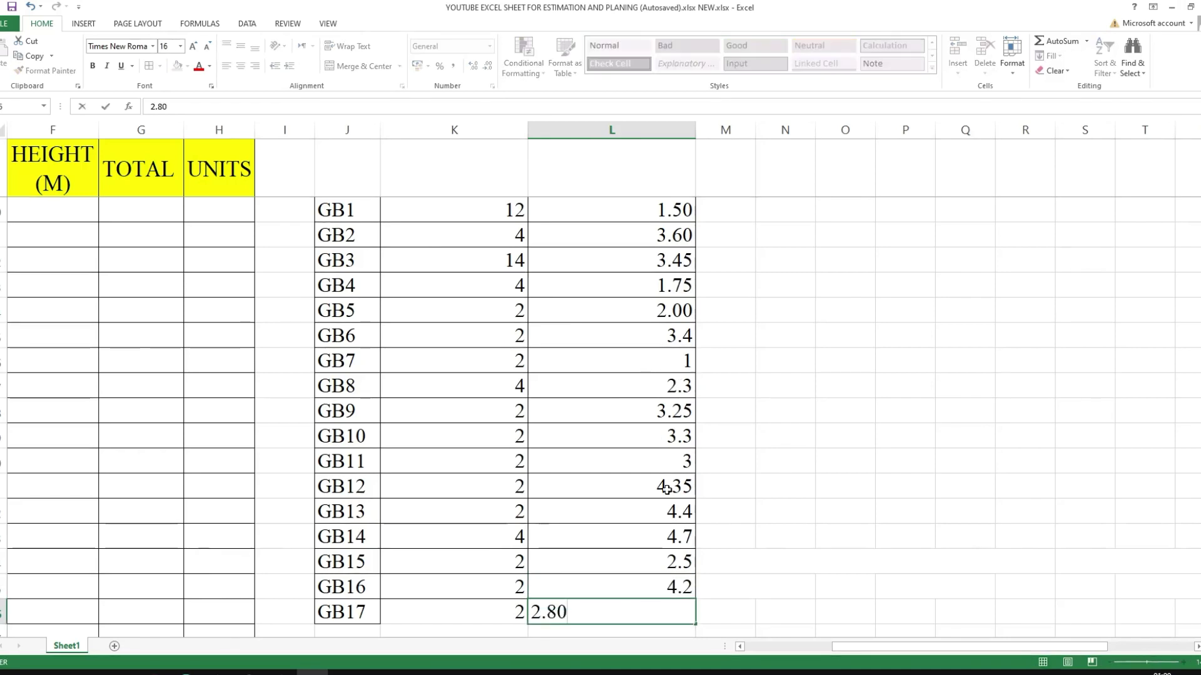
- Format the clear spans of GB7 and GB6 to show two decimal places
click(660, 365)
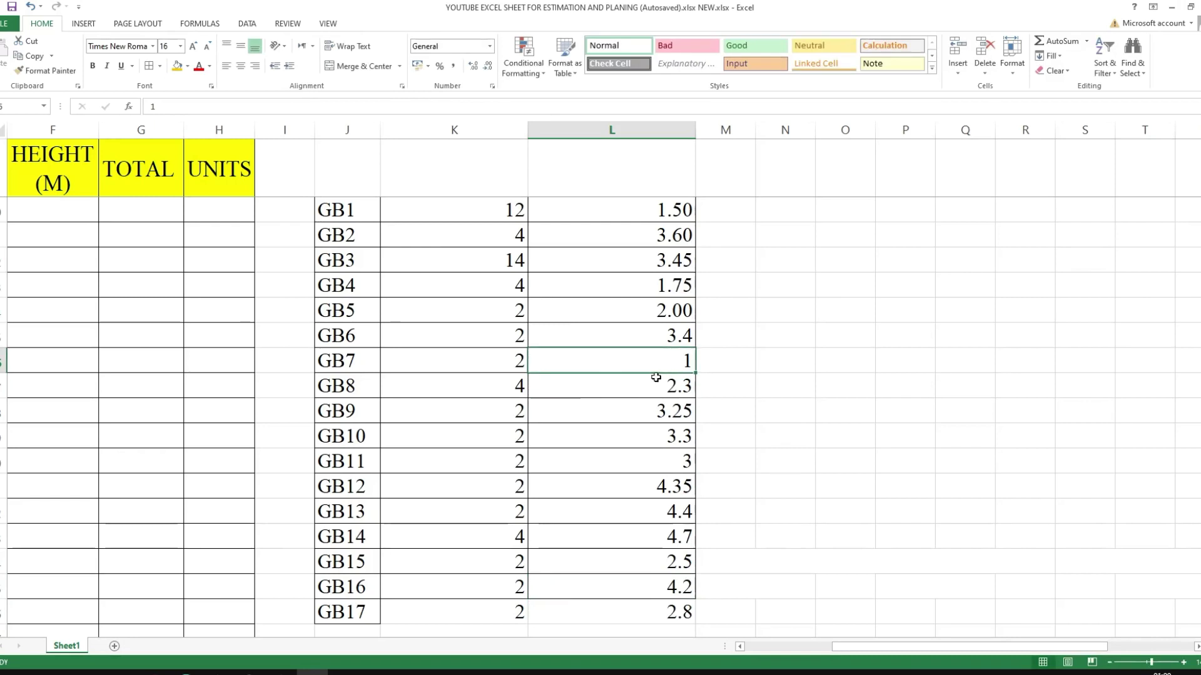
click(472, 67)
click(472, 67)
click(473, 67)
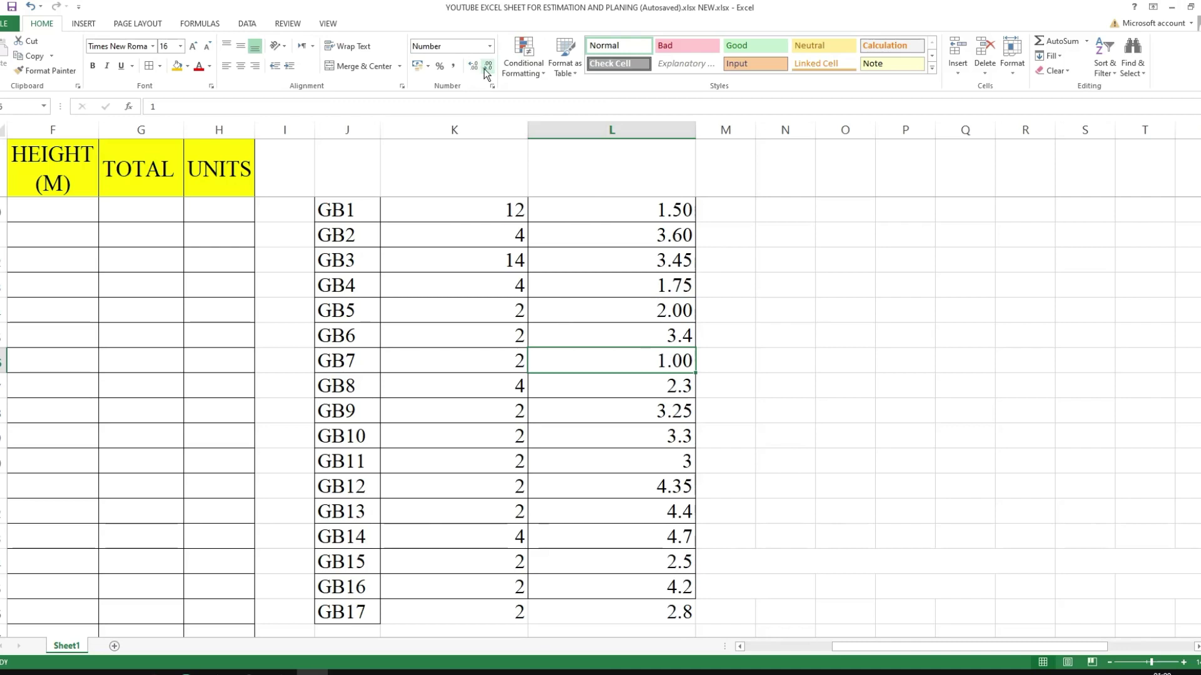
click(636, 338)
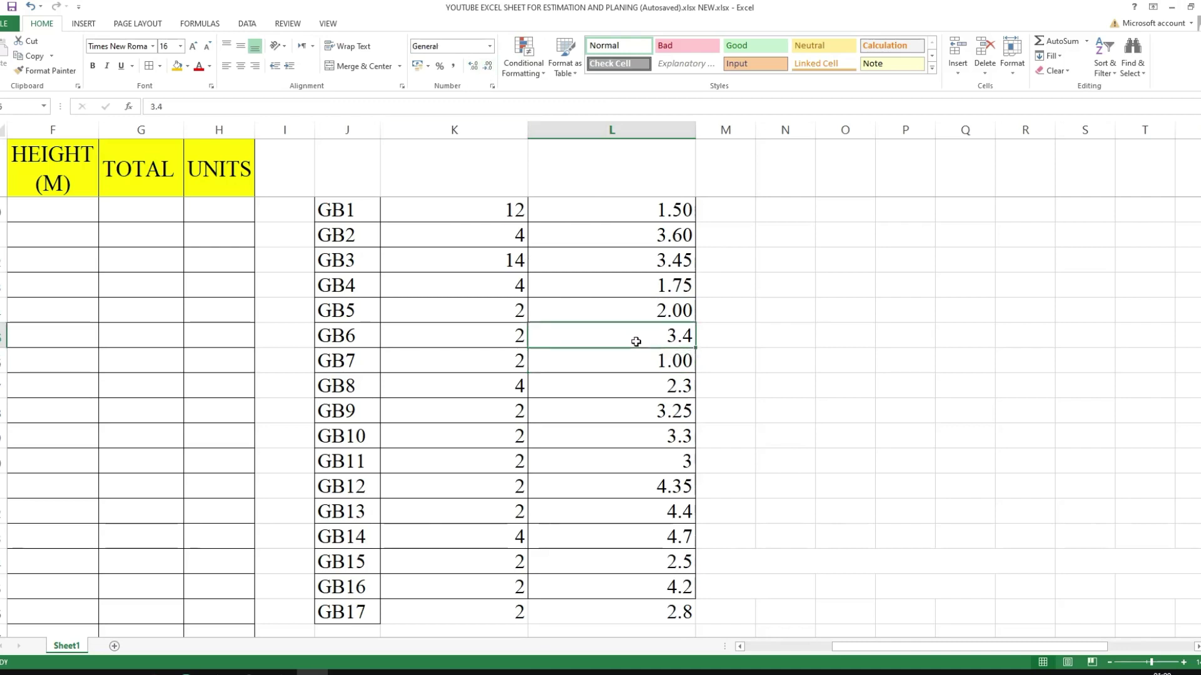
click(473, 68)
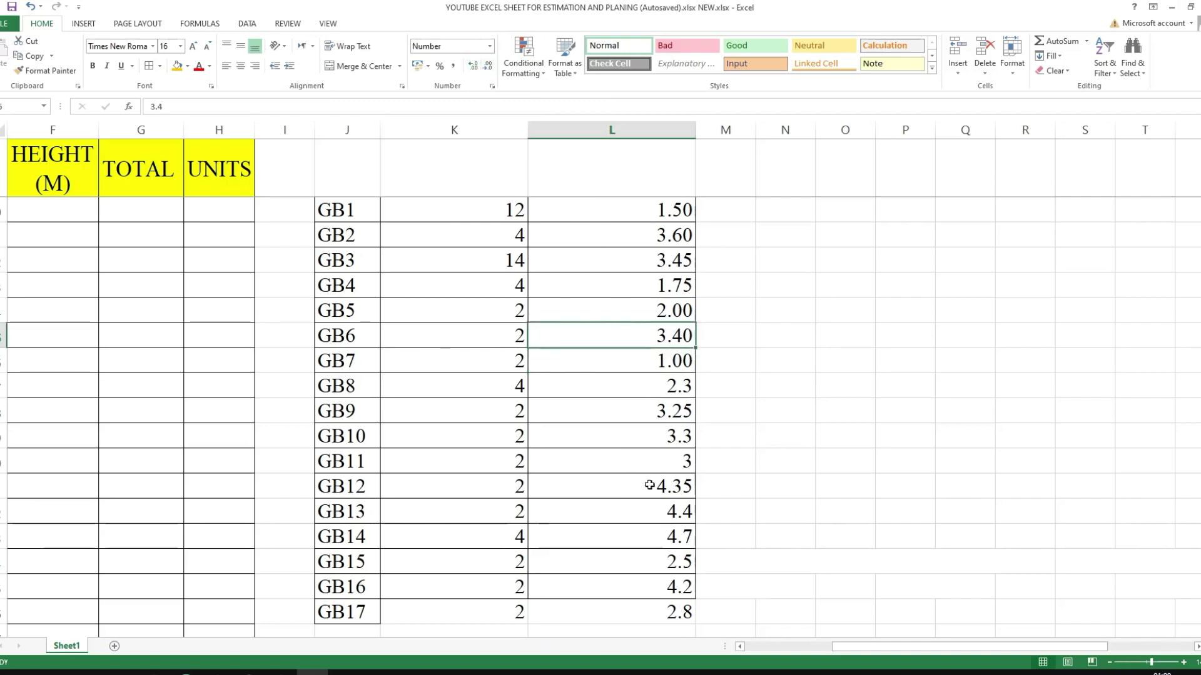
- Format the clear spans of GB8, GB10 and GB11 to show two decimal places
click(650, 387)
click(473, 68)
click(665, 426)
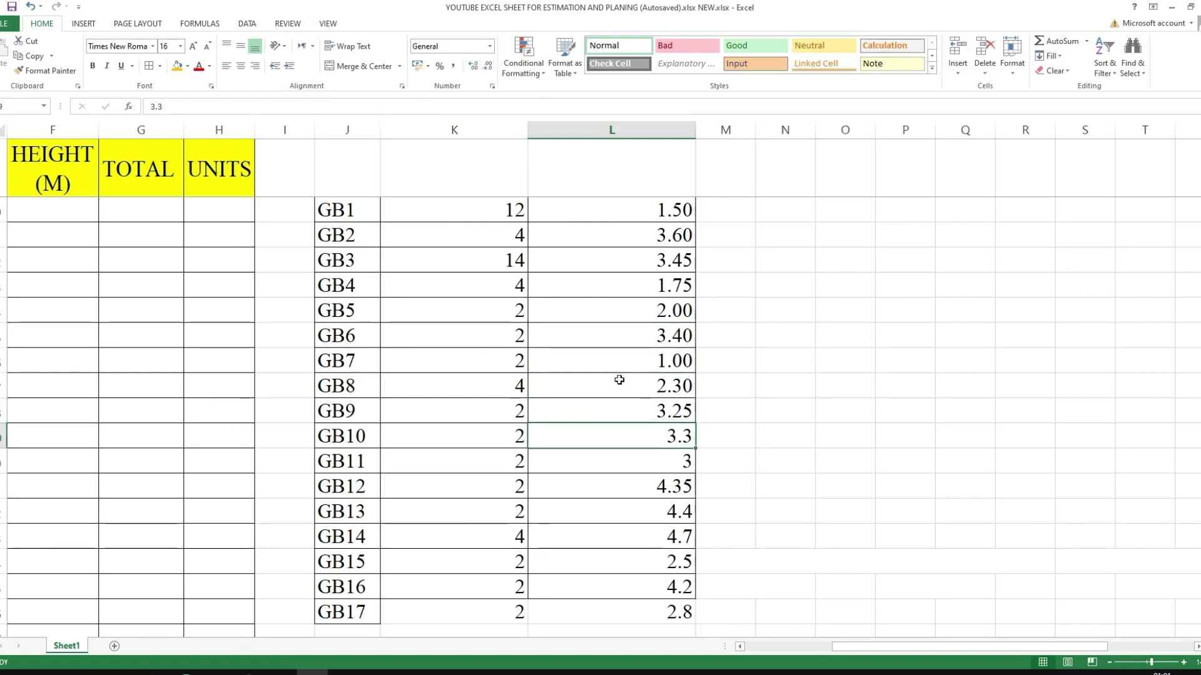
click(473, 68)
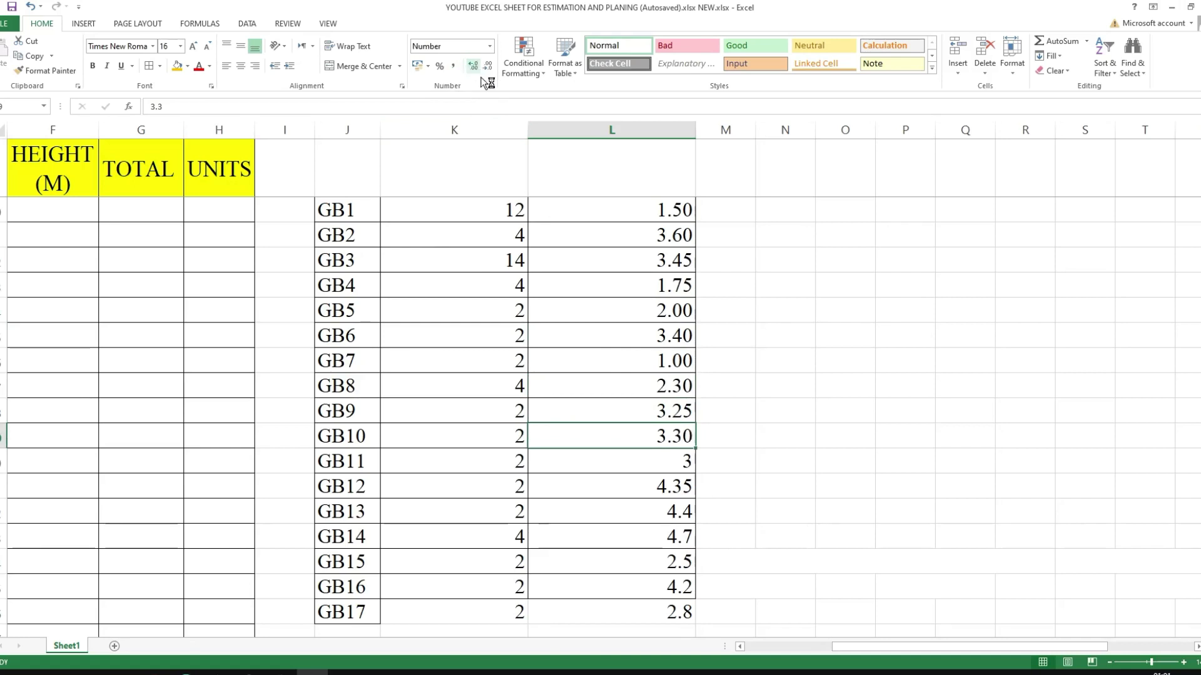
click(671, 459)
click(471, 66)
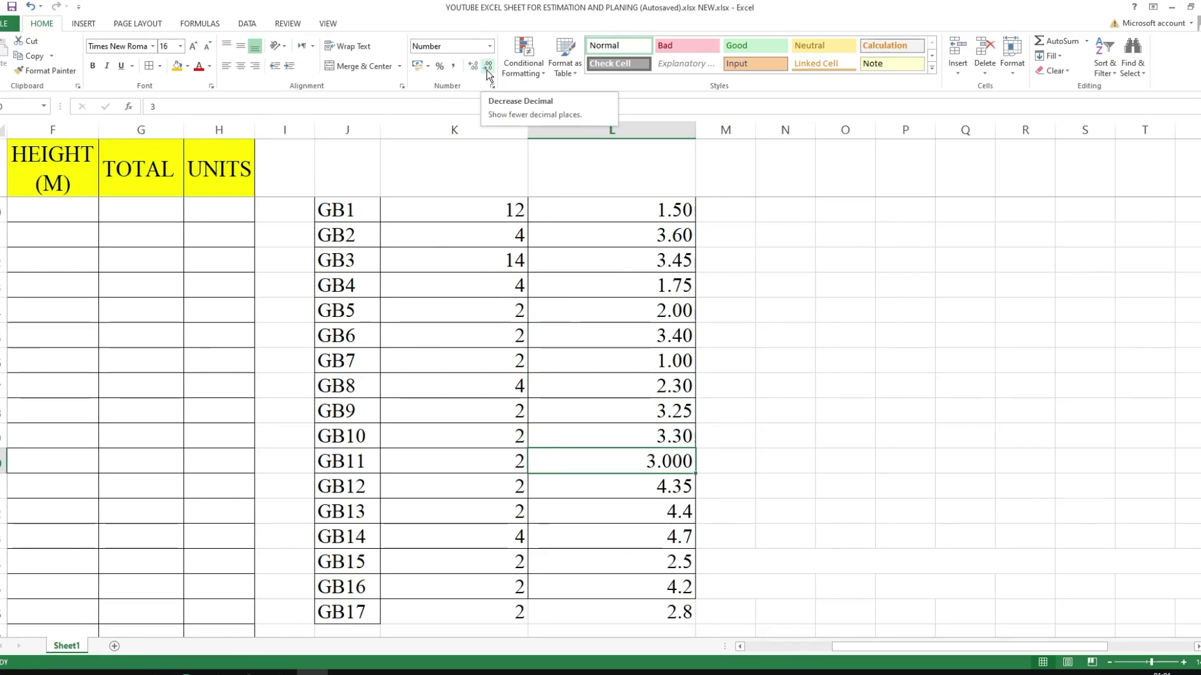
click(488, 69)
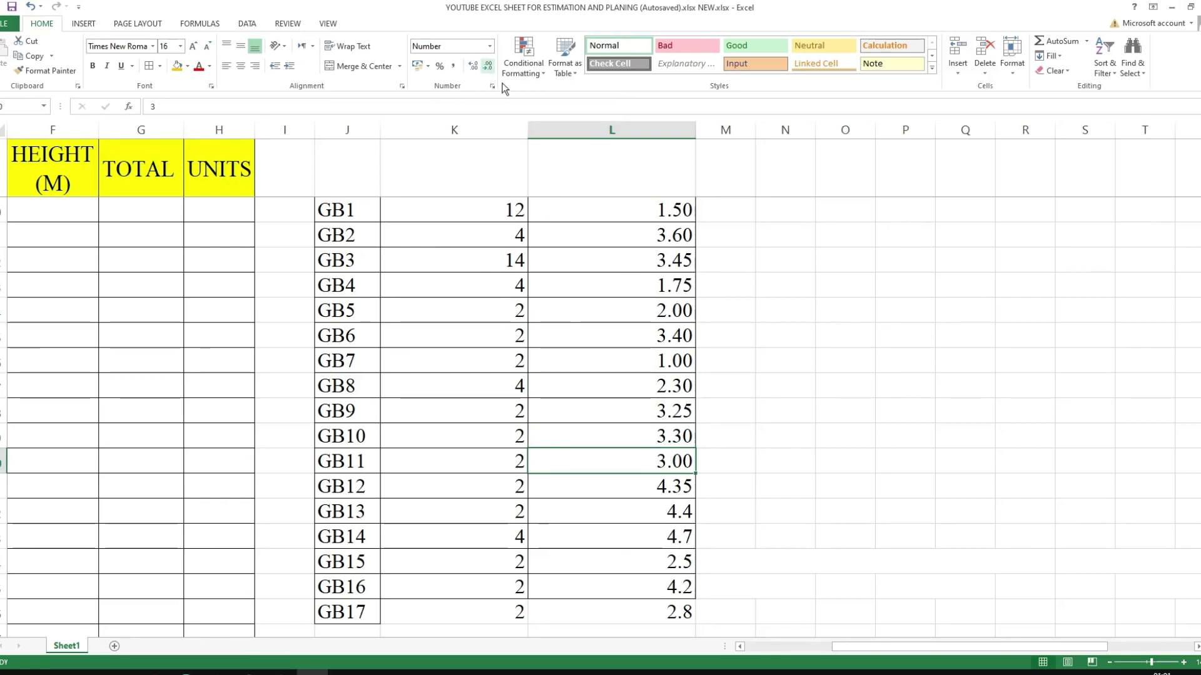
- Format the clear spans of GB13 through GB17 together to show two decimal places
scroll(689, 363, down, 2)
click(674, 413)
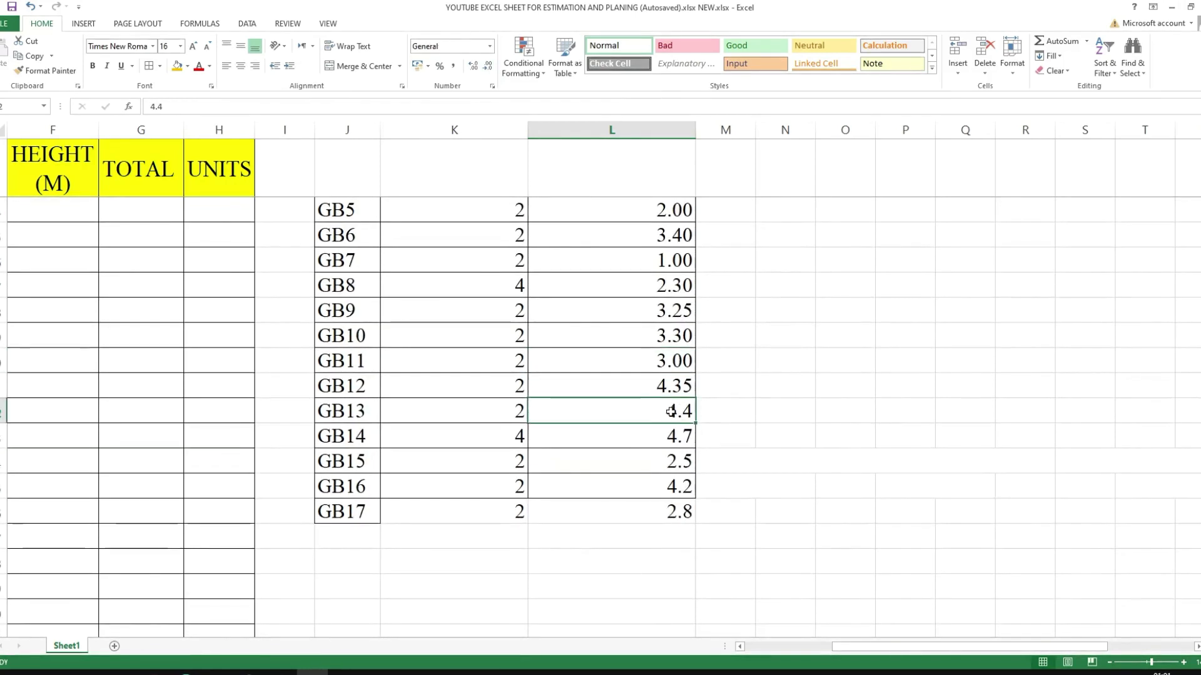
drag(664, 410, 685, 505)
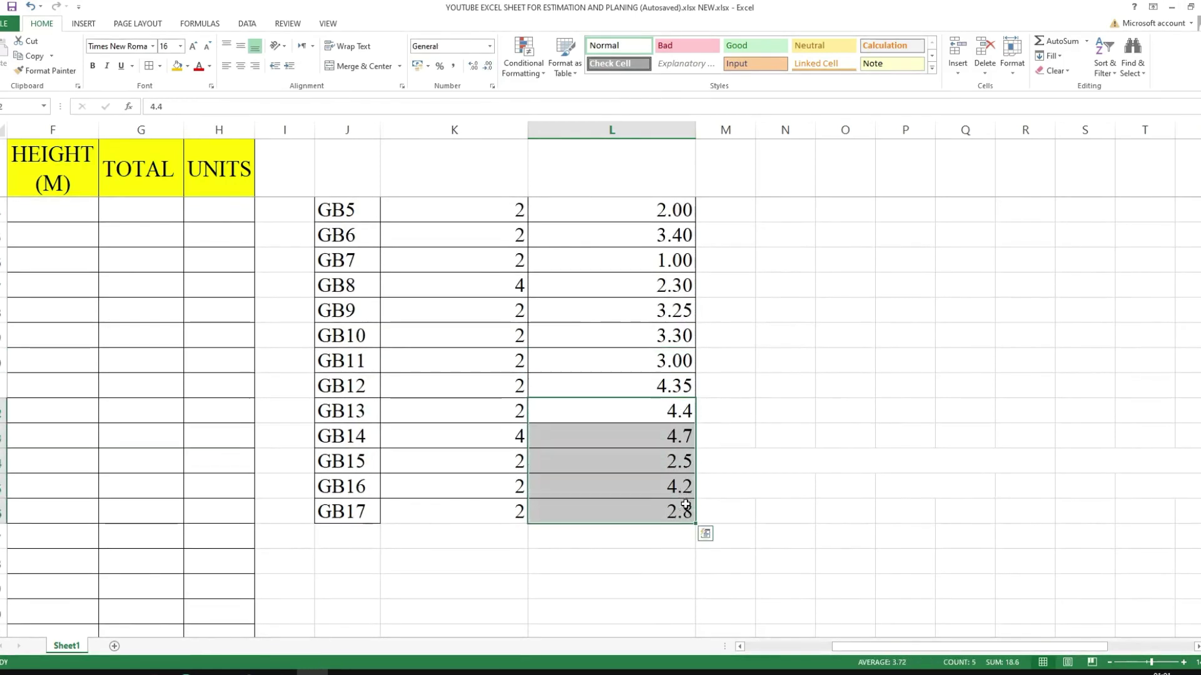
click(473, 66)
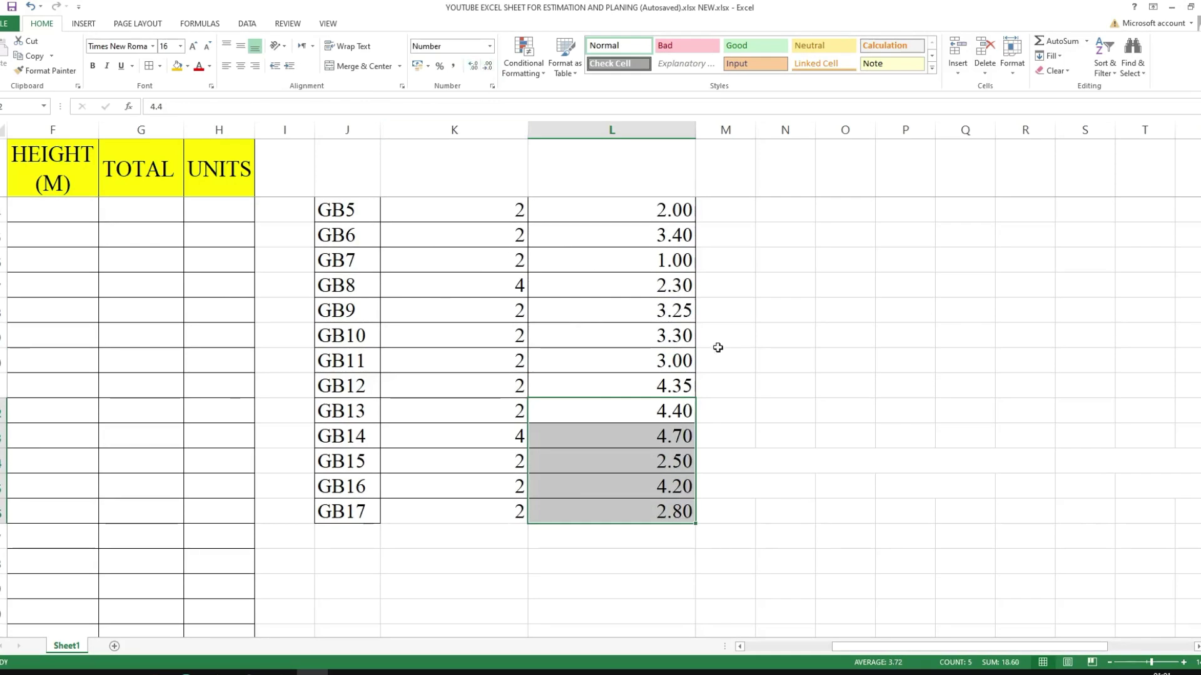
scroll(653, 317, up, 4)
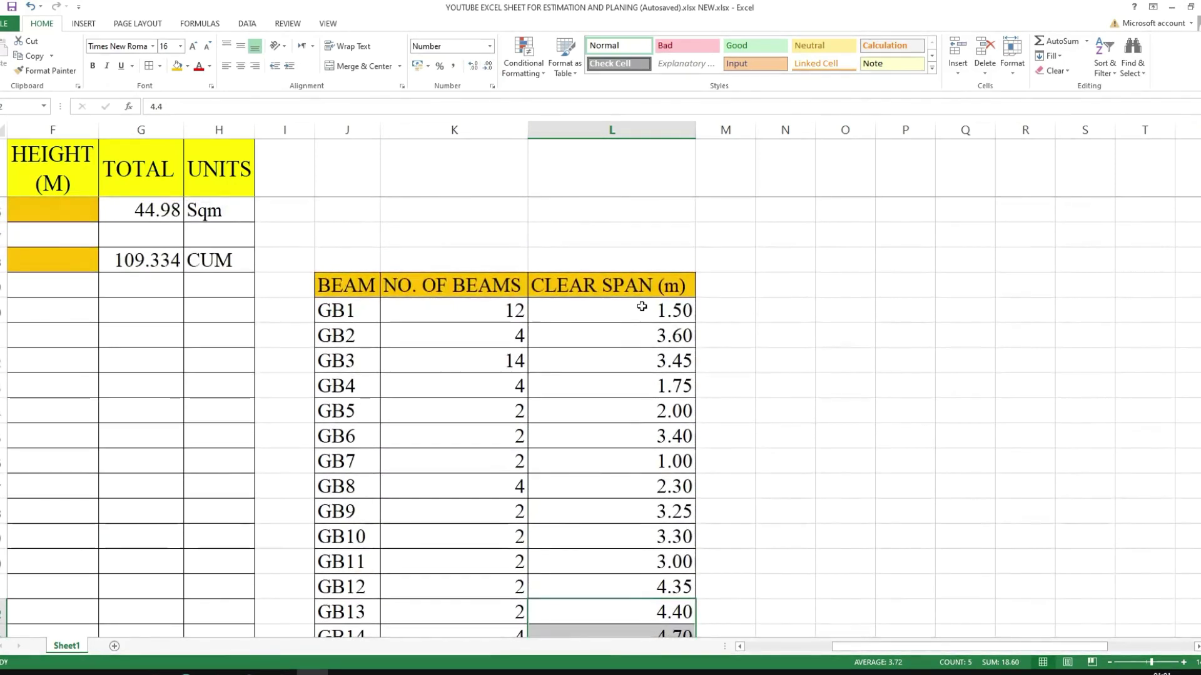
scroll(640, 305, down, 2)
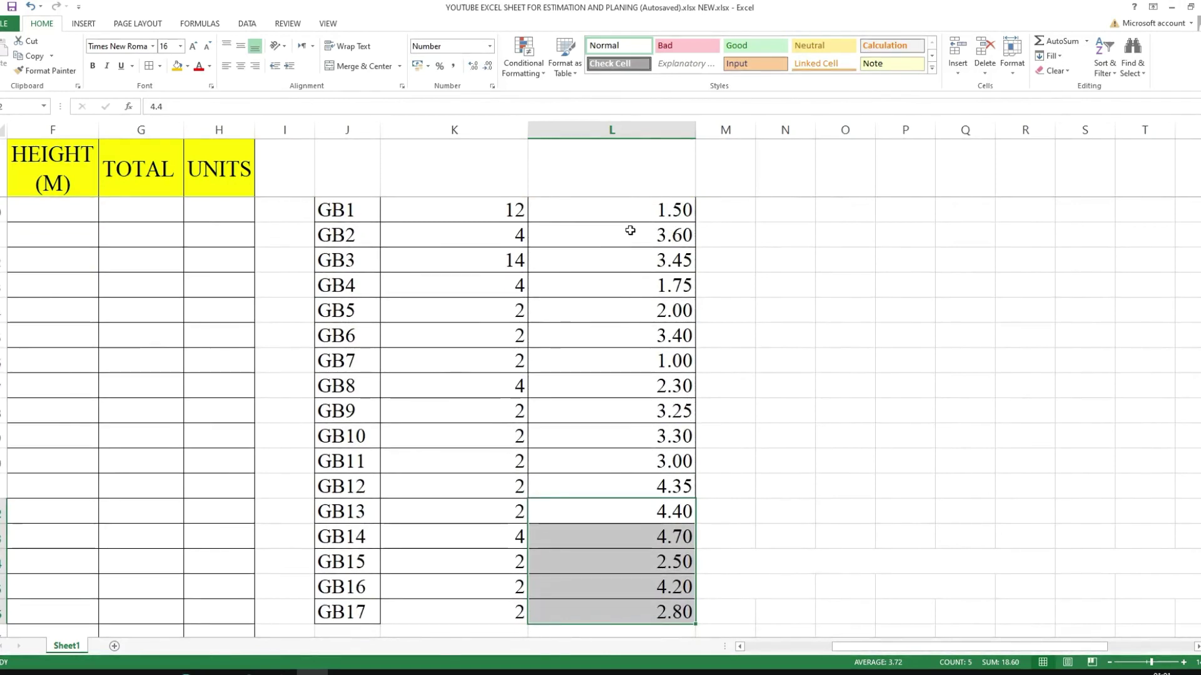
- Reapply two decimal places to all clear spans from GB1 through GB17 together
drag(665, 209, 663, 616)
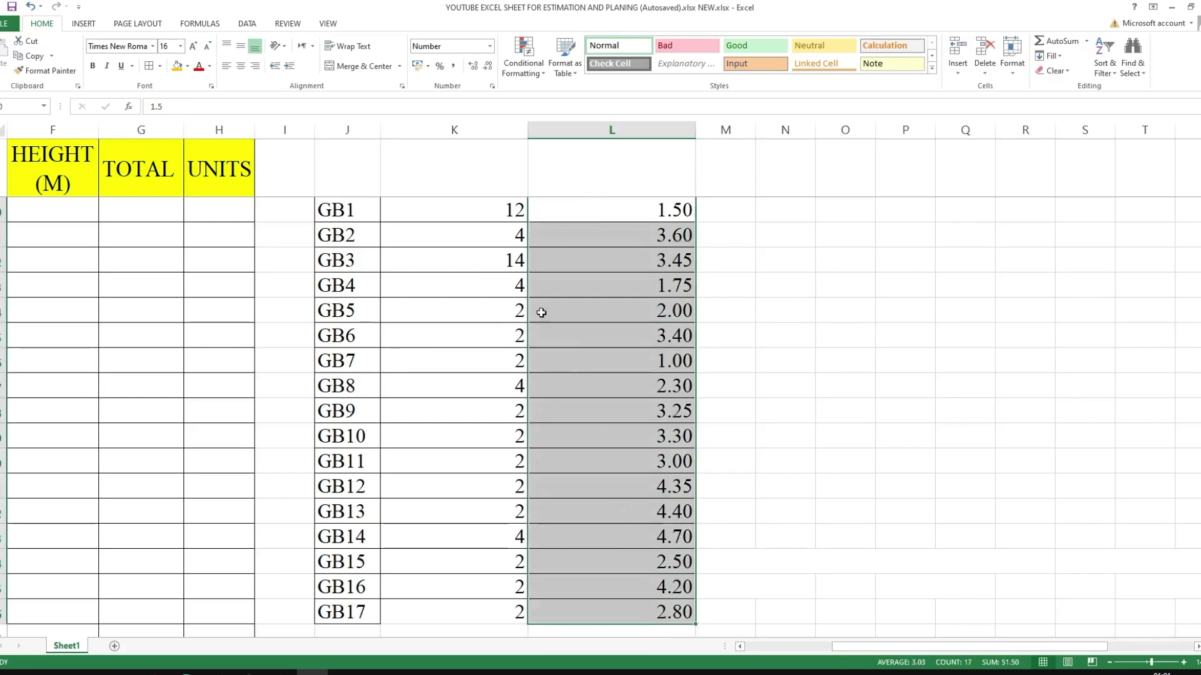
click(473, 66)
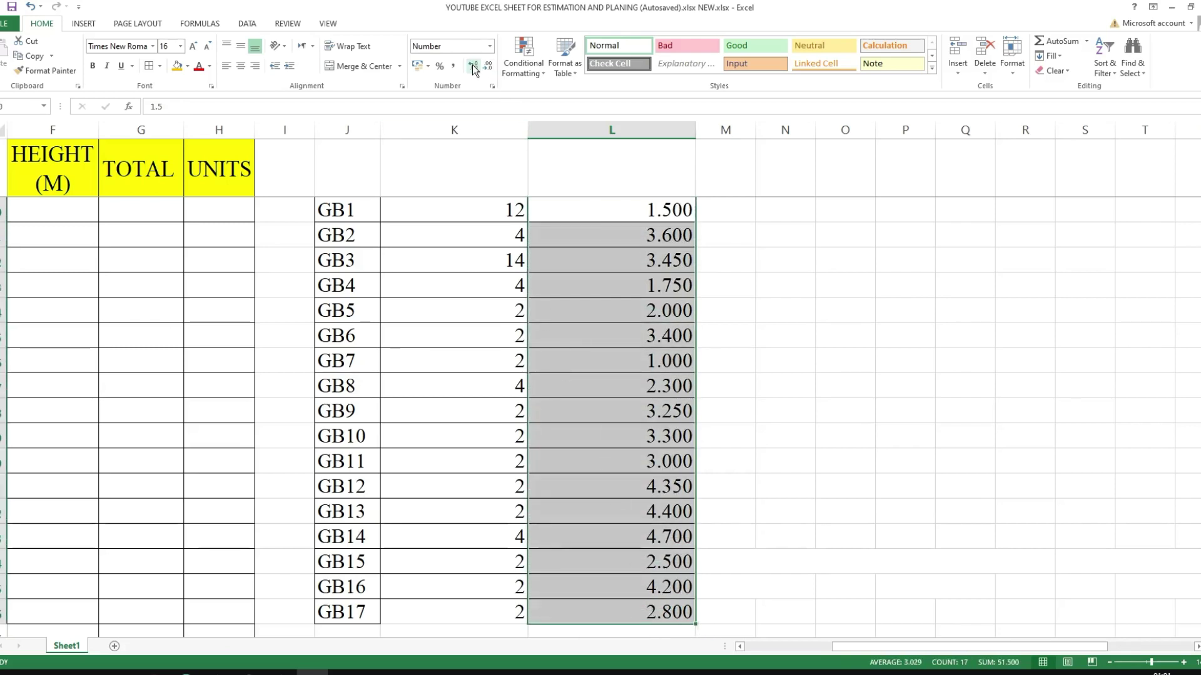
click(491, 65)
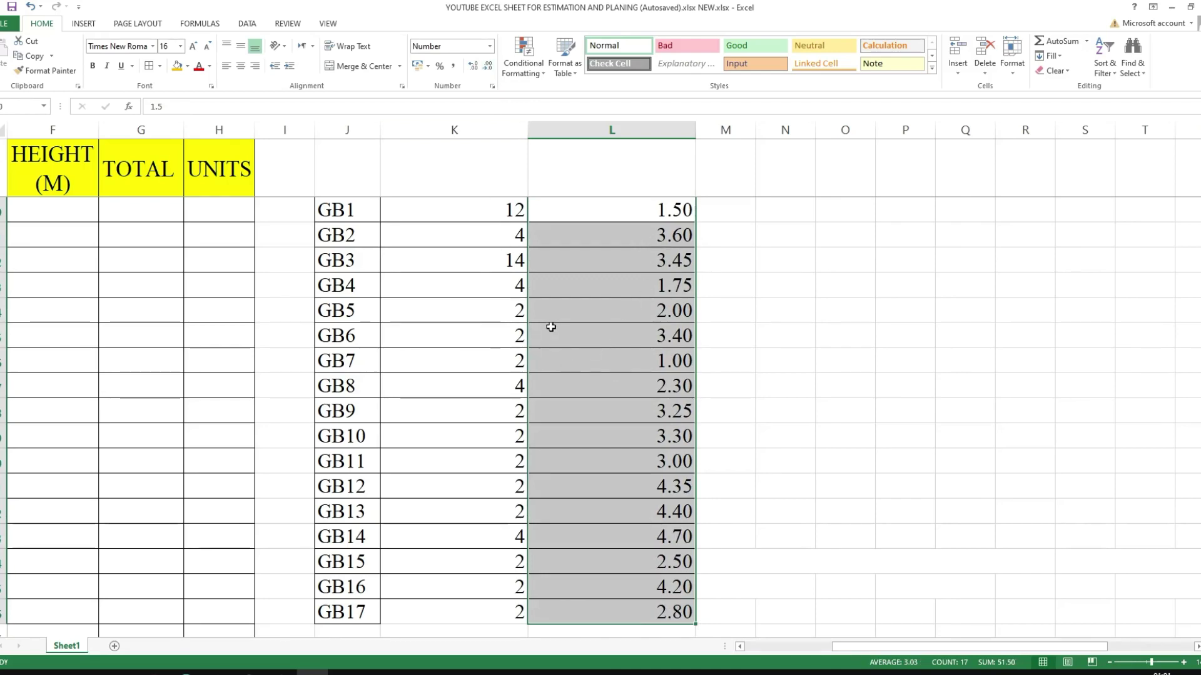
- Try to apply cell borders to the beam table together with the blank row below GB17
ctrl+scroll(550, 324, down, 1)
scroll(528, 319, up, 2)
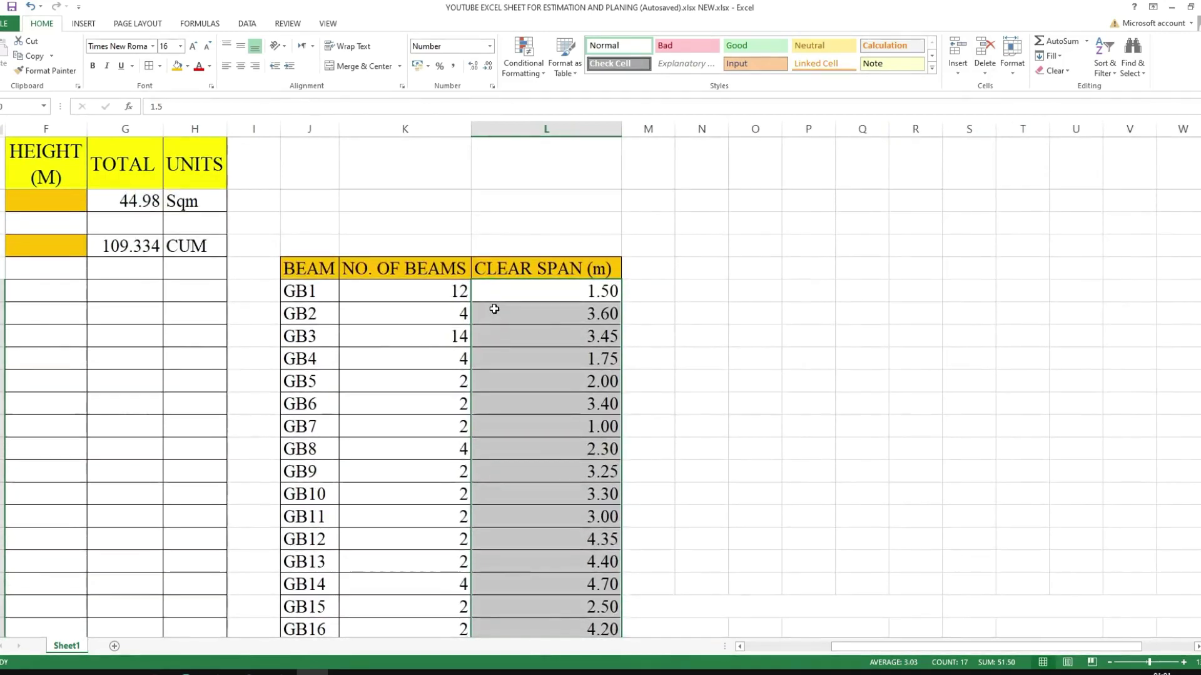
scroll(486, 316, down, 1)
scroll(489, 336, down, 1)
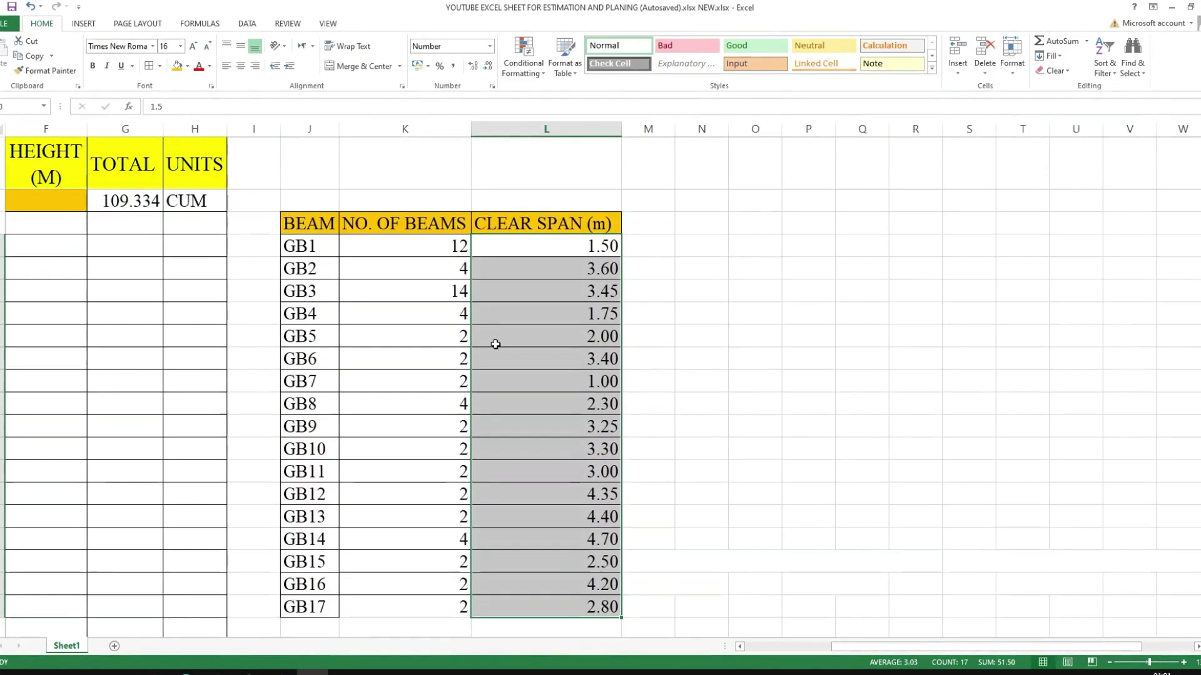
drag(292, 226, 538, 632)
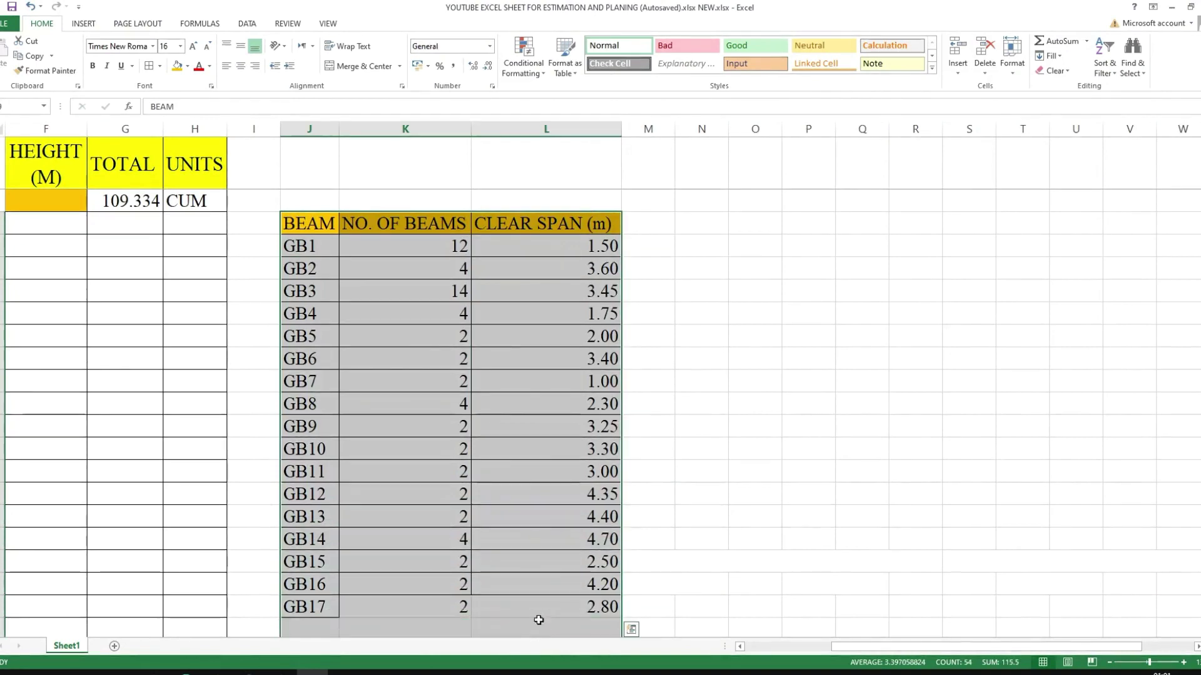
click(145, 66)
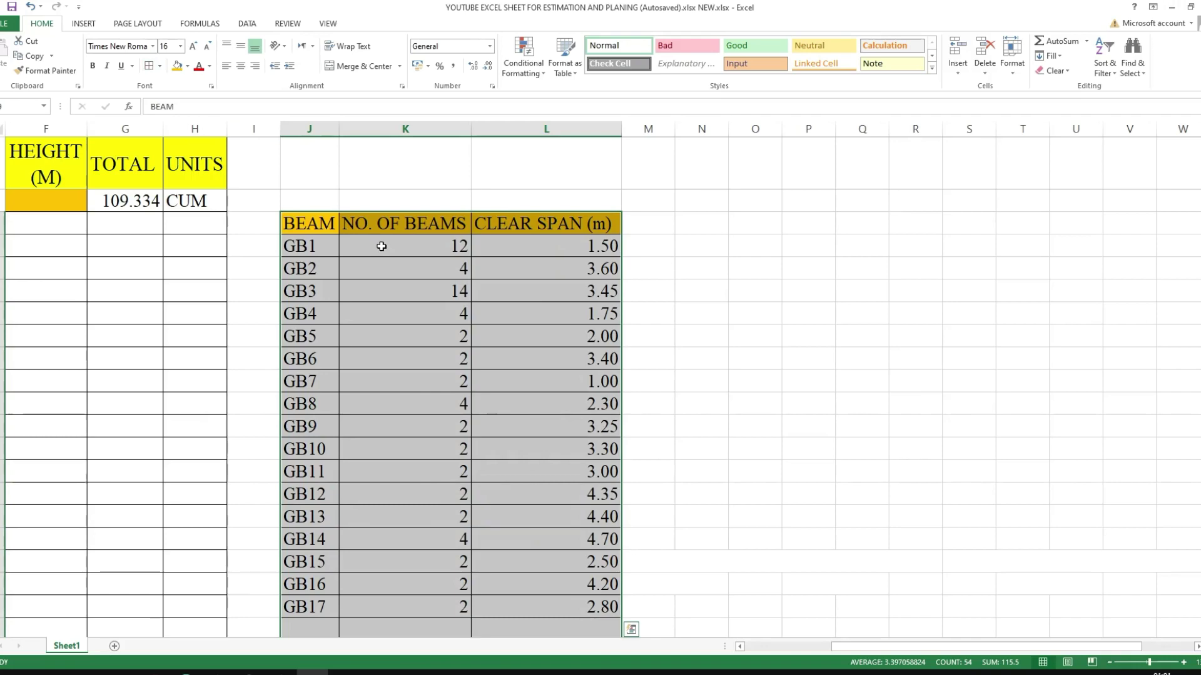
scroll(444, 262, down, 2)
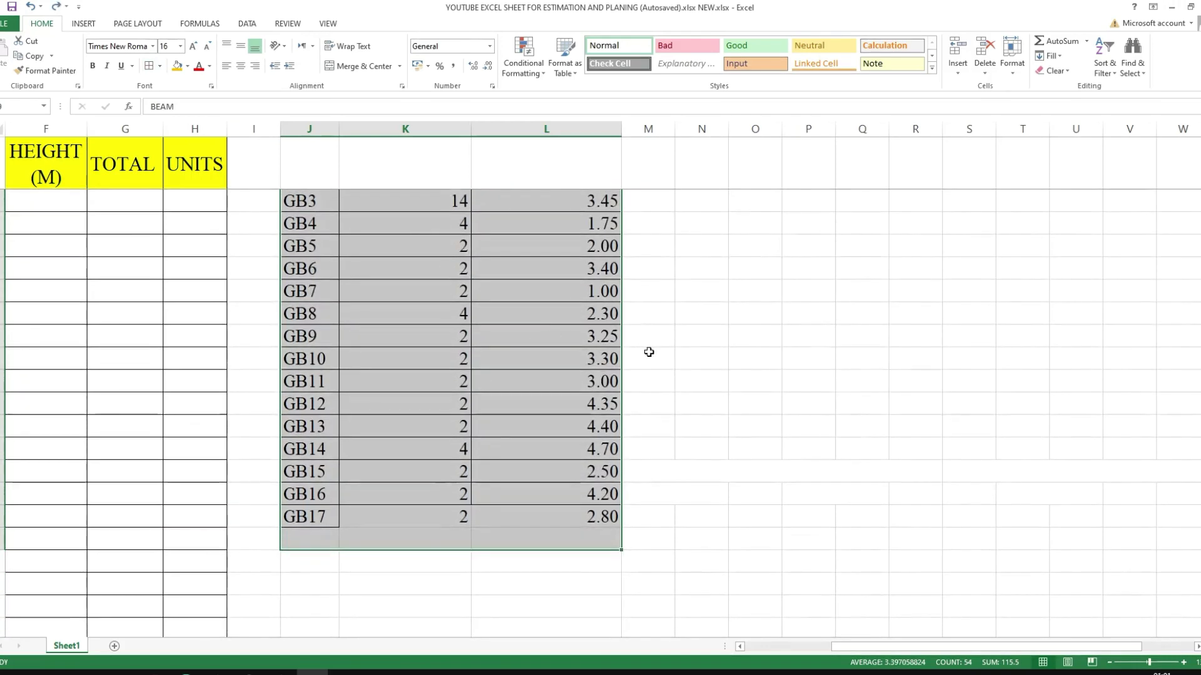
scroll(635, 314, up, 1)
scroll(638, 307, up, 1)
scroll(641, 332, down, 1)
scroll(642, 340, down, 2)
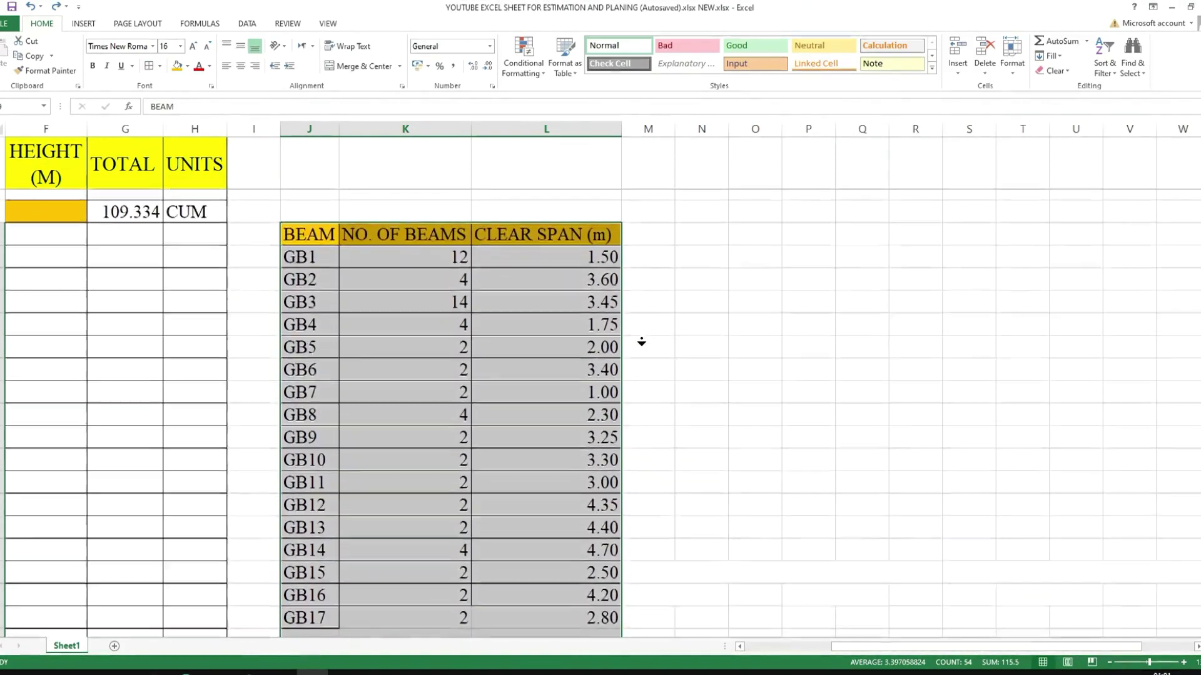
- Apply cell borders to the beam table from its header row through GB17
drag(319, 199, 542, 566)
drag(313, 200, 538, 581)
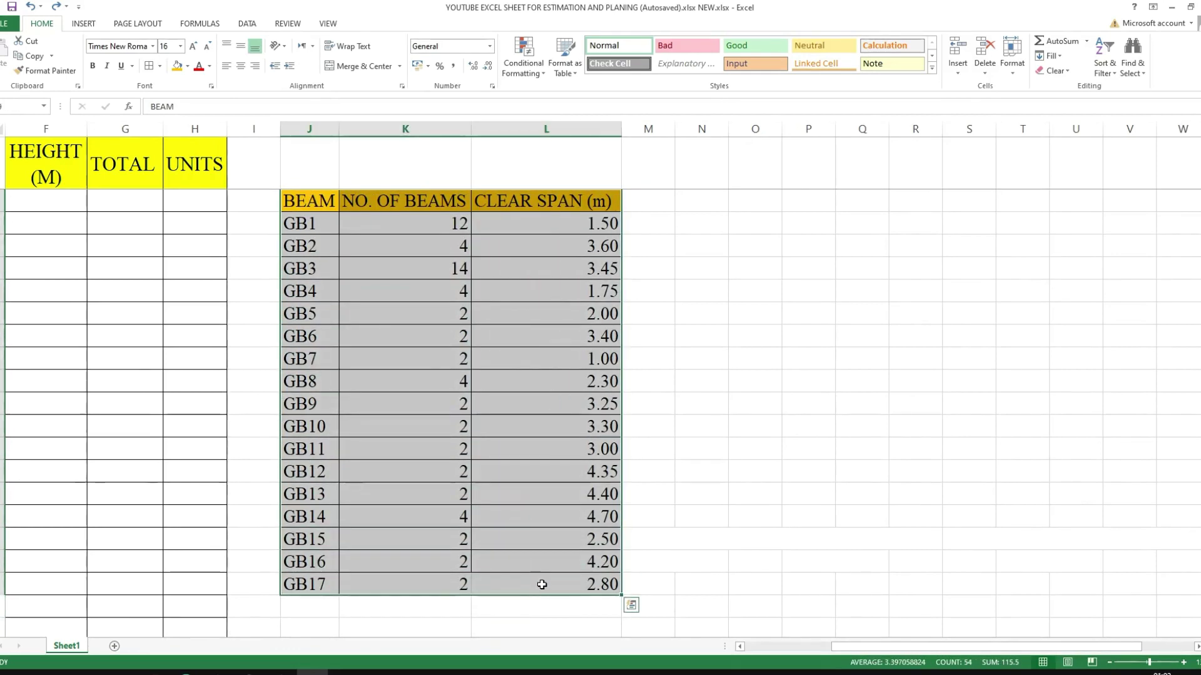
click(148, 67)
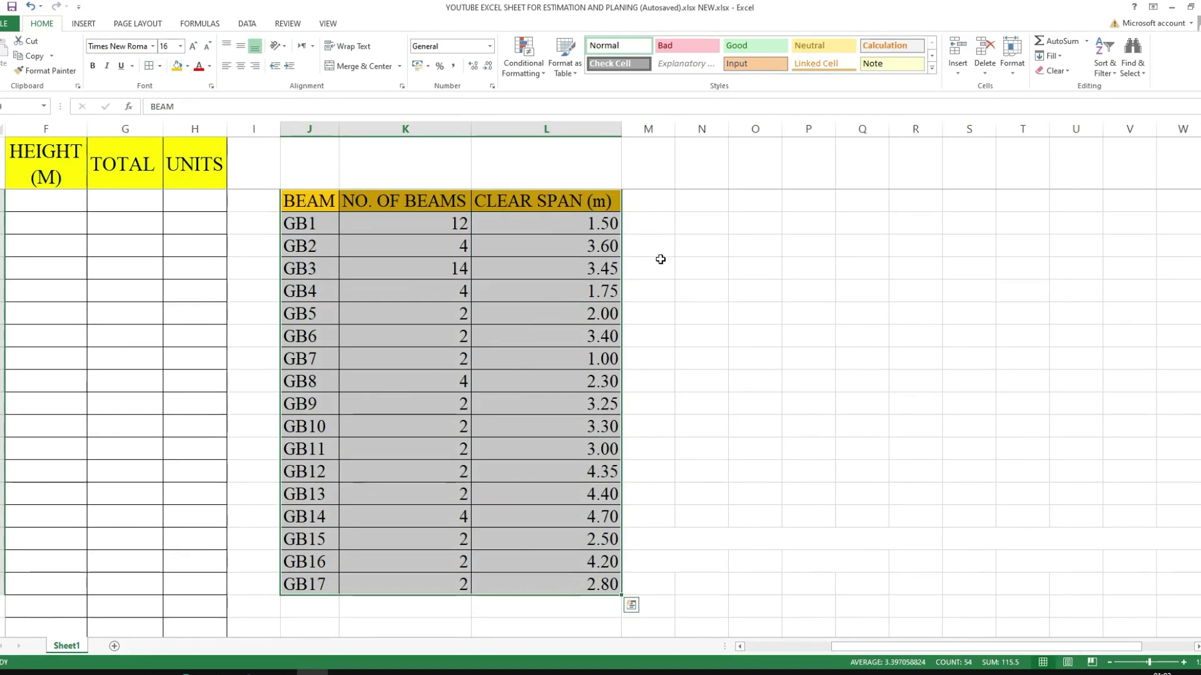
- Add item 10 with the description "ONE LINE BRICK WORK FOR GROUND BEAM" in the row below the backfilling total
scroll(676, 258, left, 5)
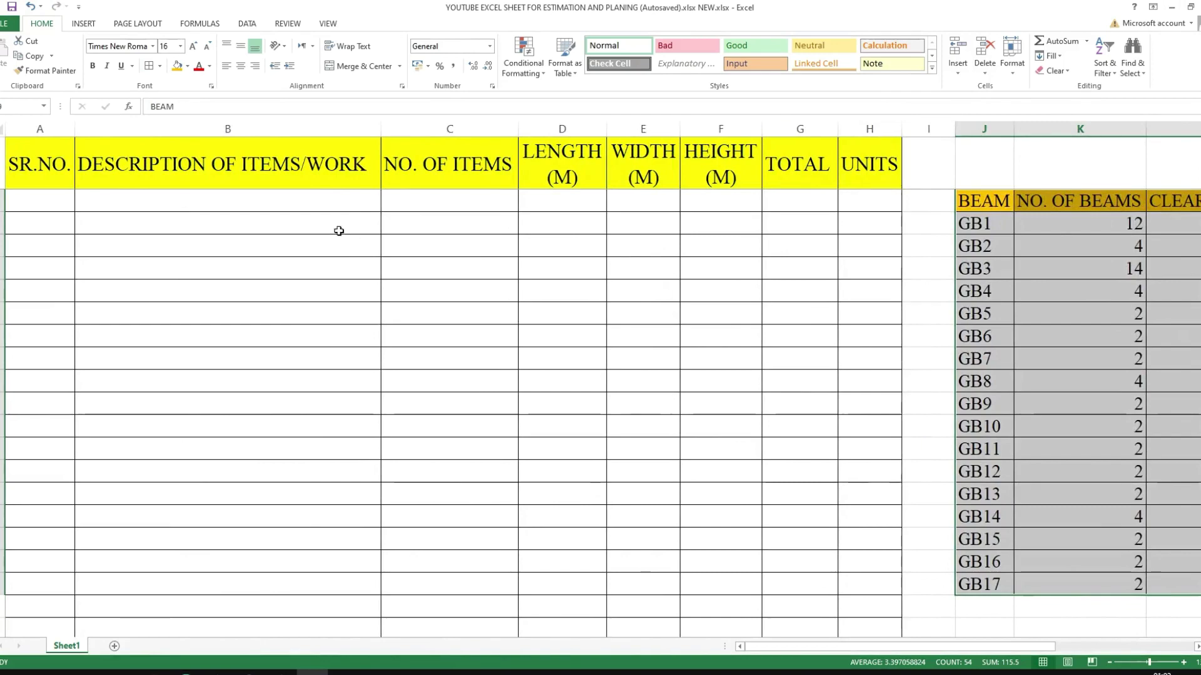
scroll(338, 217, up, 2)
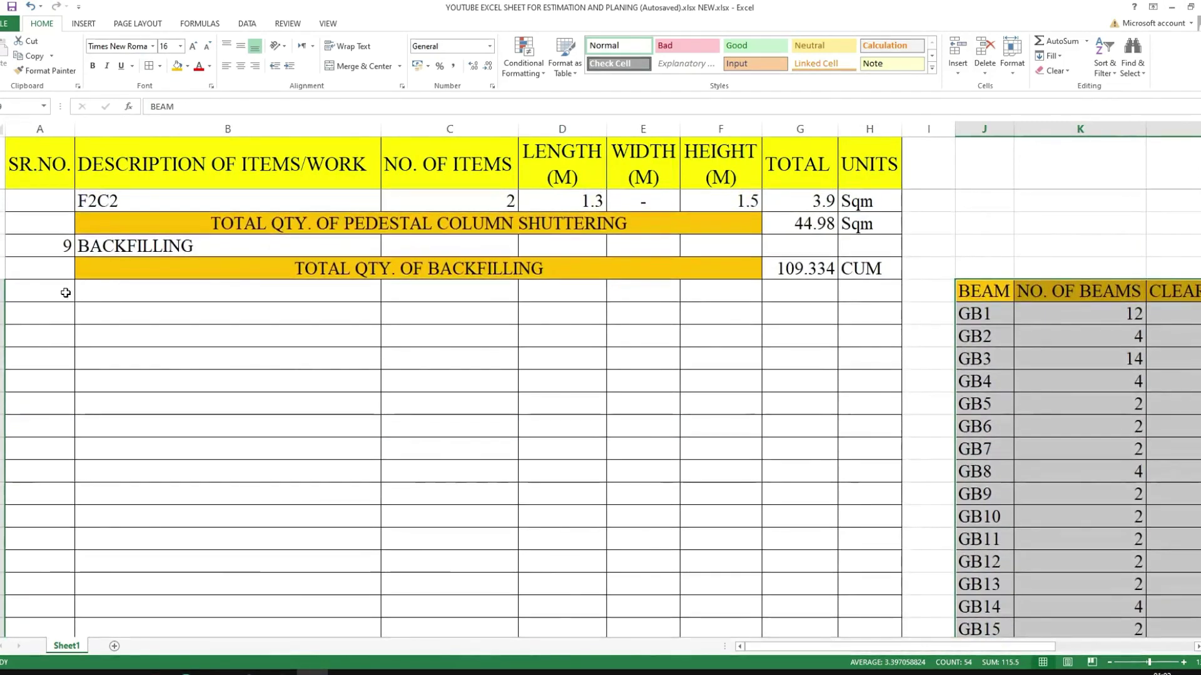
click(25, 289)
text(10)
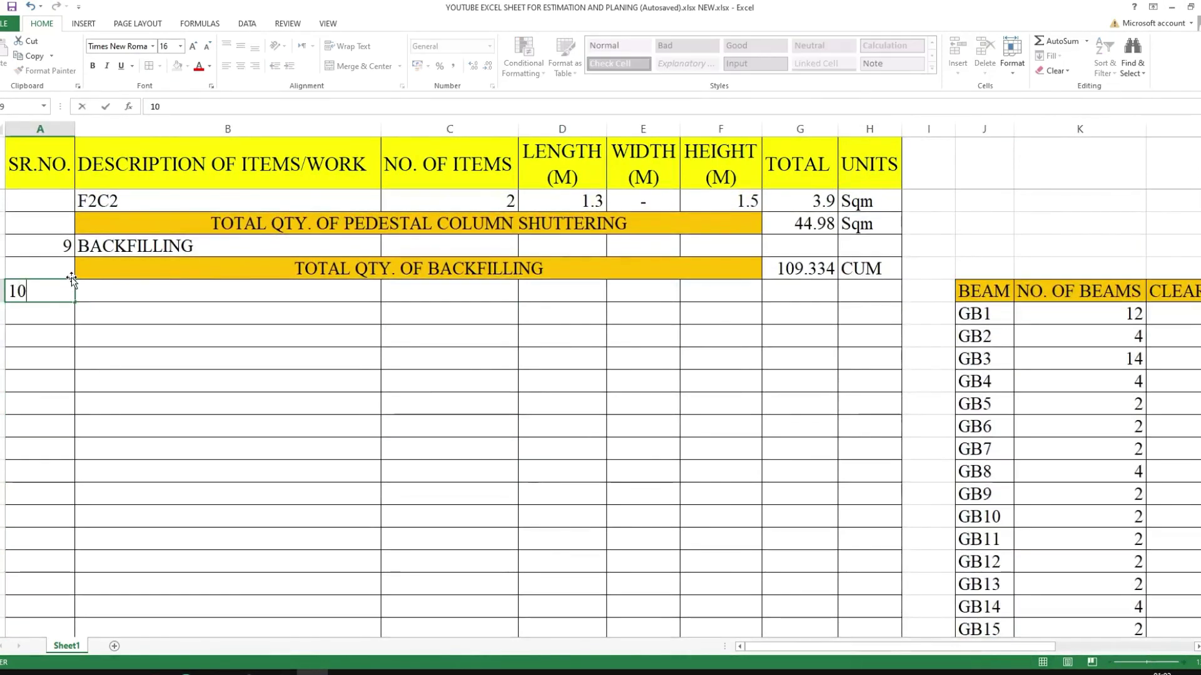
click(139, 286)
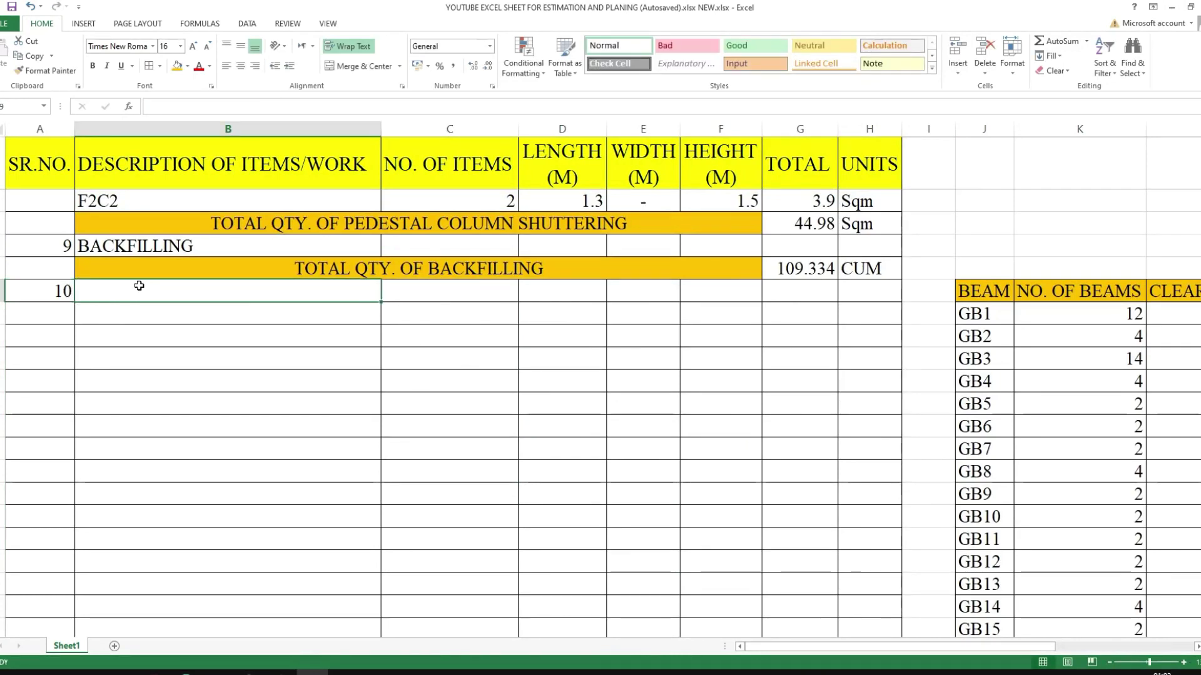
text(ON)
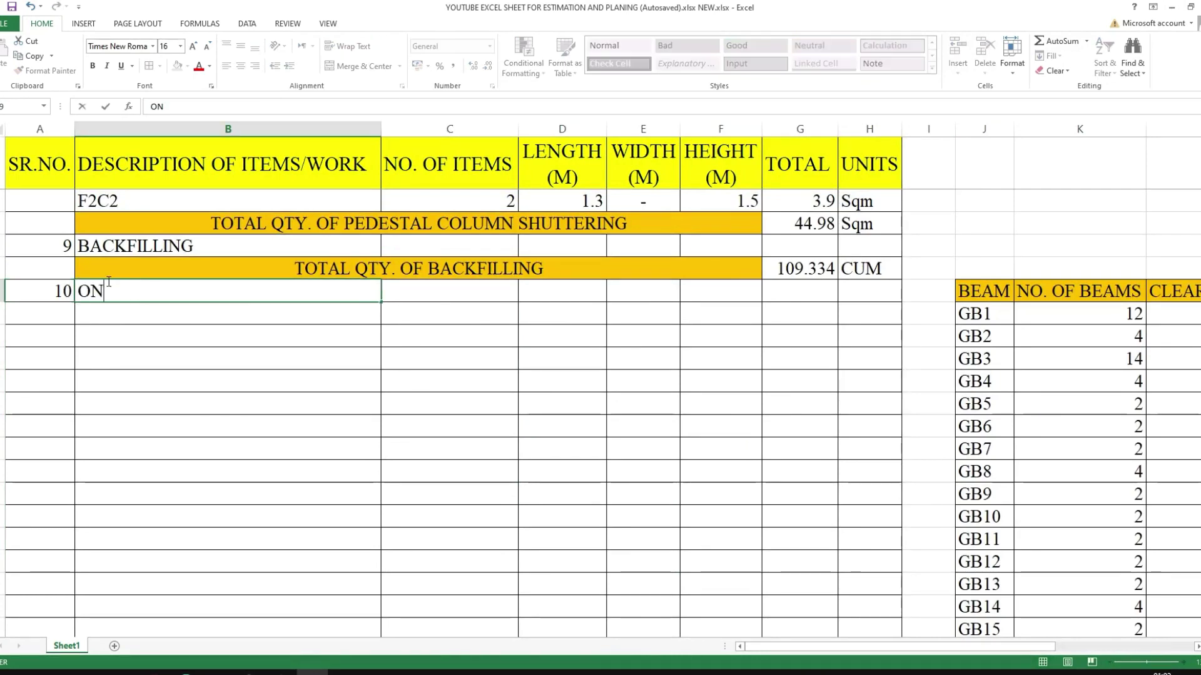
text(E LINE )
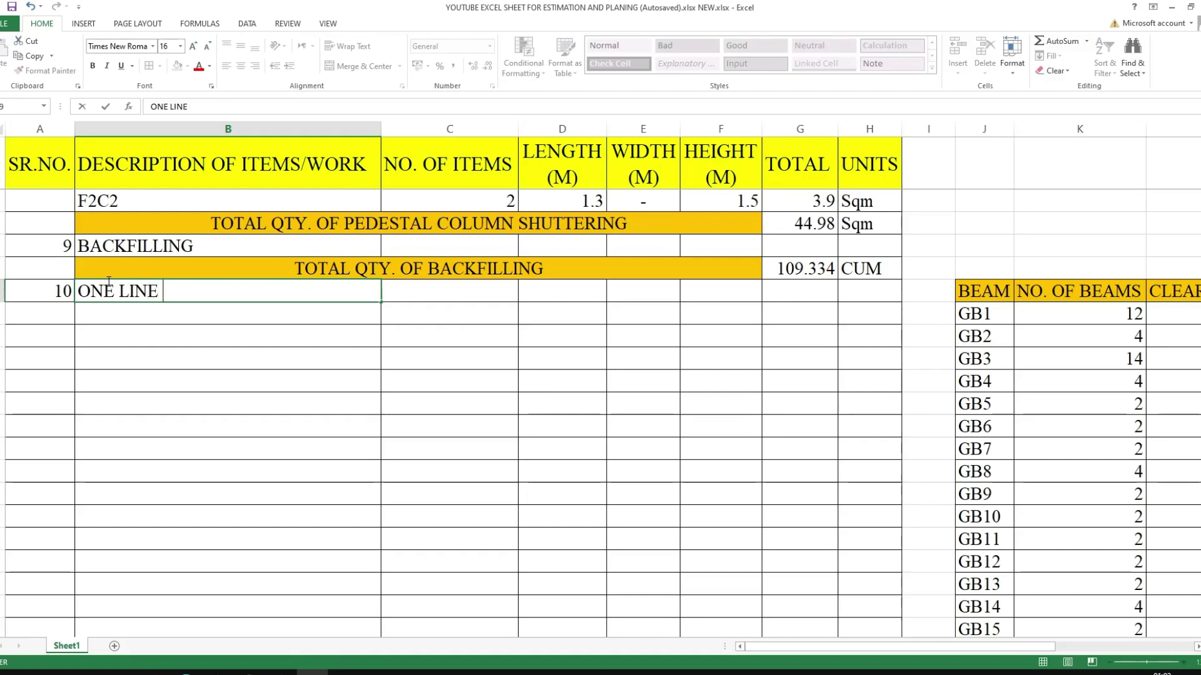
text(BRICK WOR)
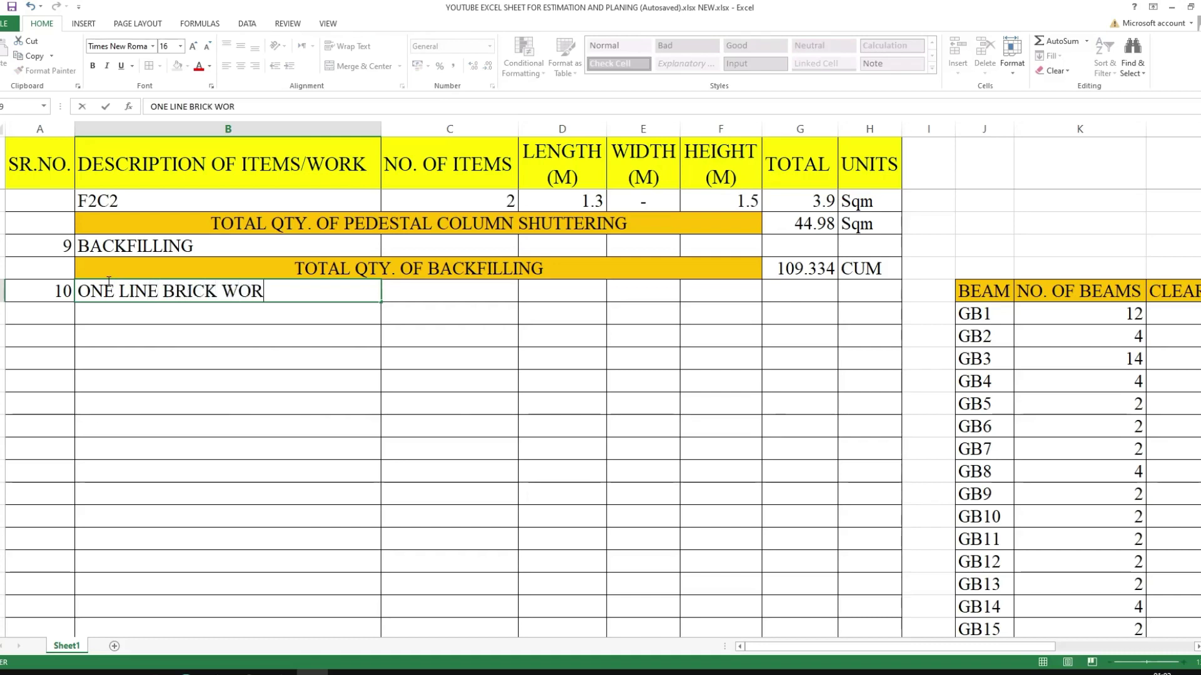
text(K FOR )
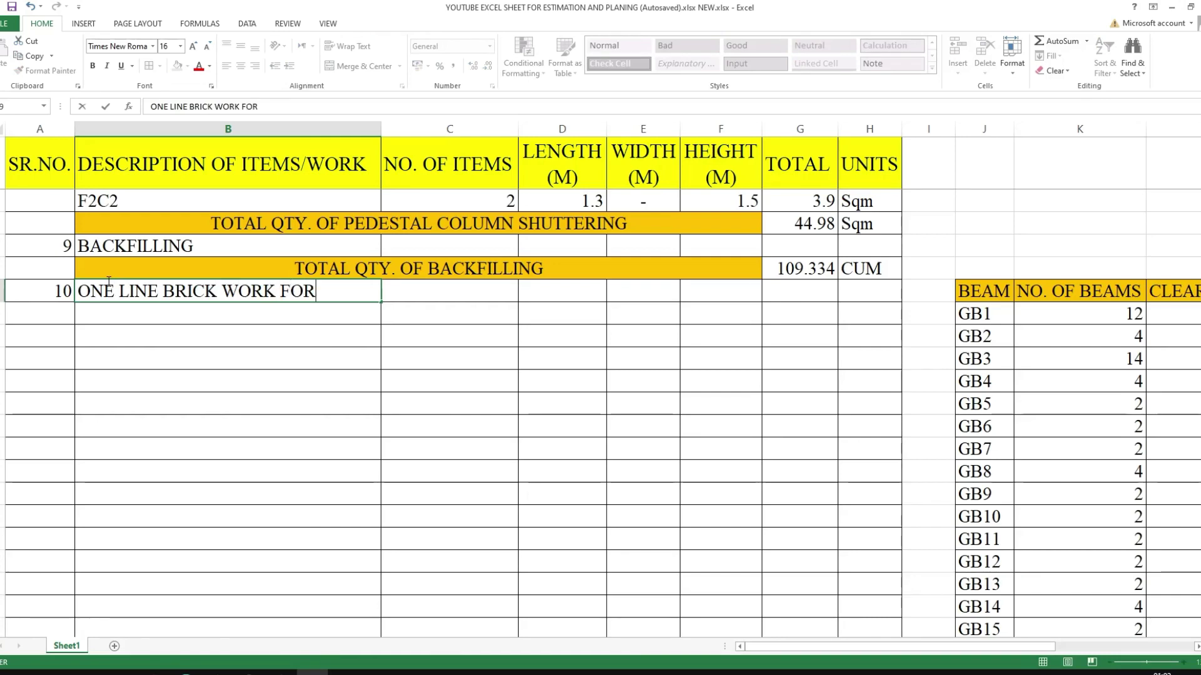
text(GROU)
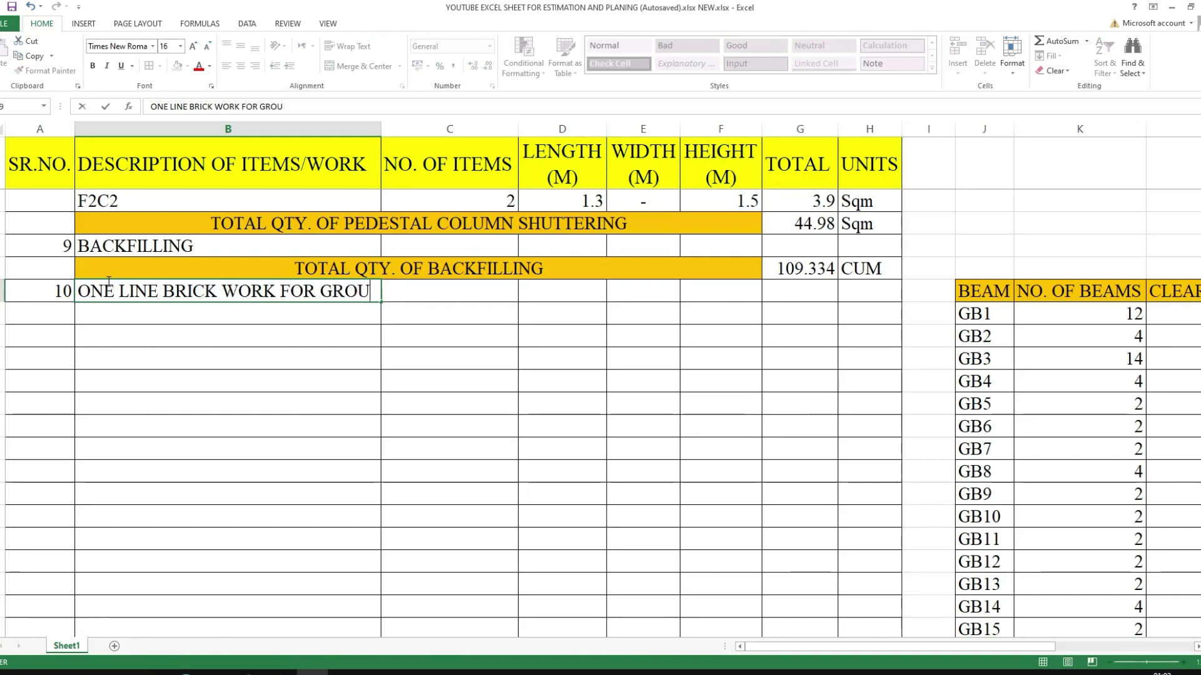
text(ND BEAM)
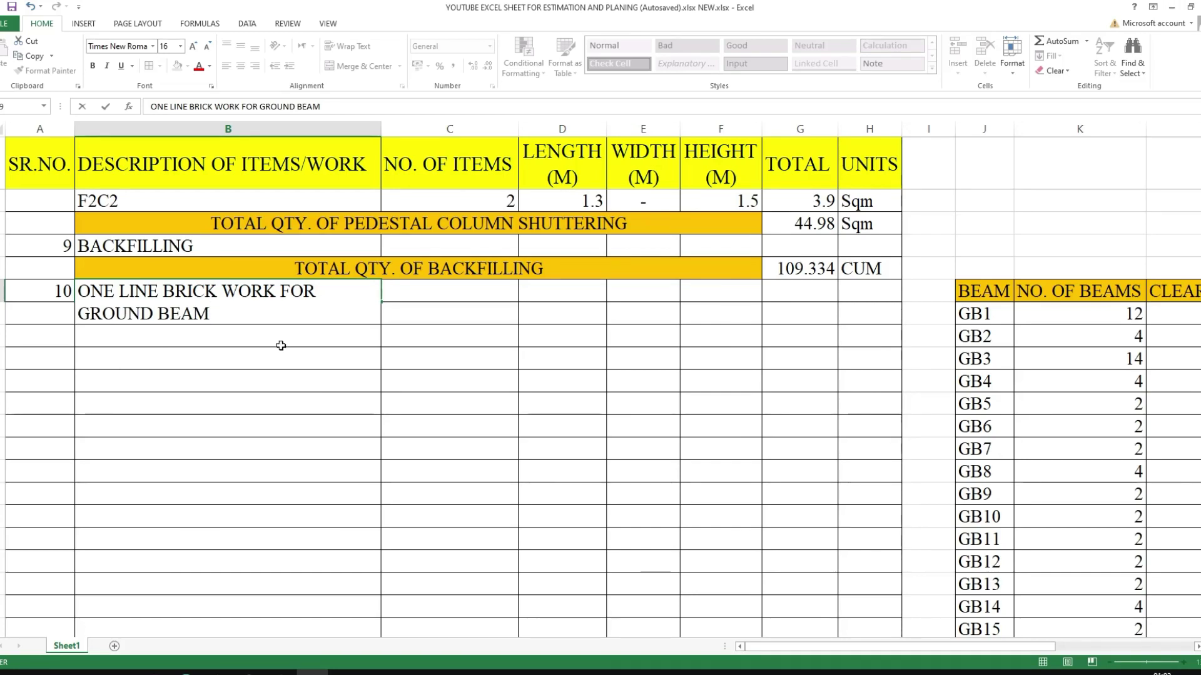
drag(281, 346, 285, 339)
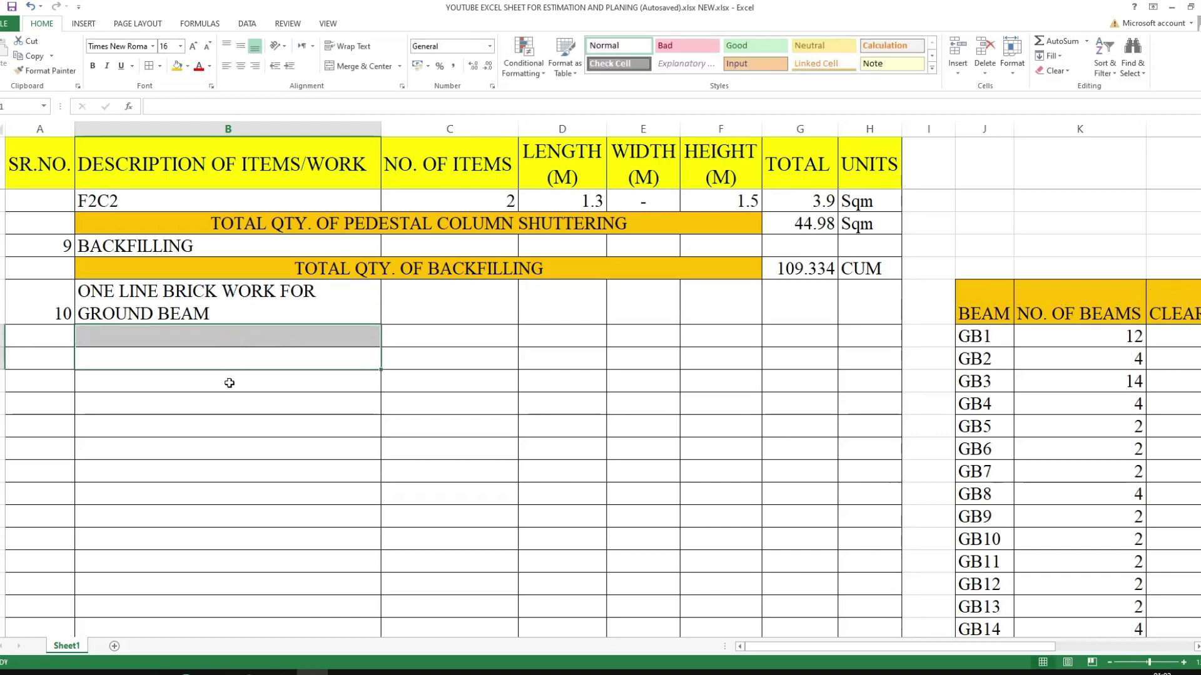
click(233, 407)
click(222, 336)
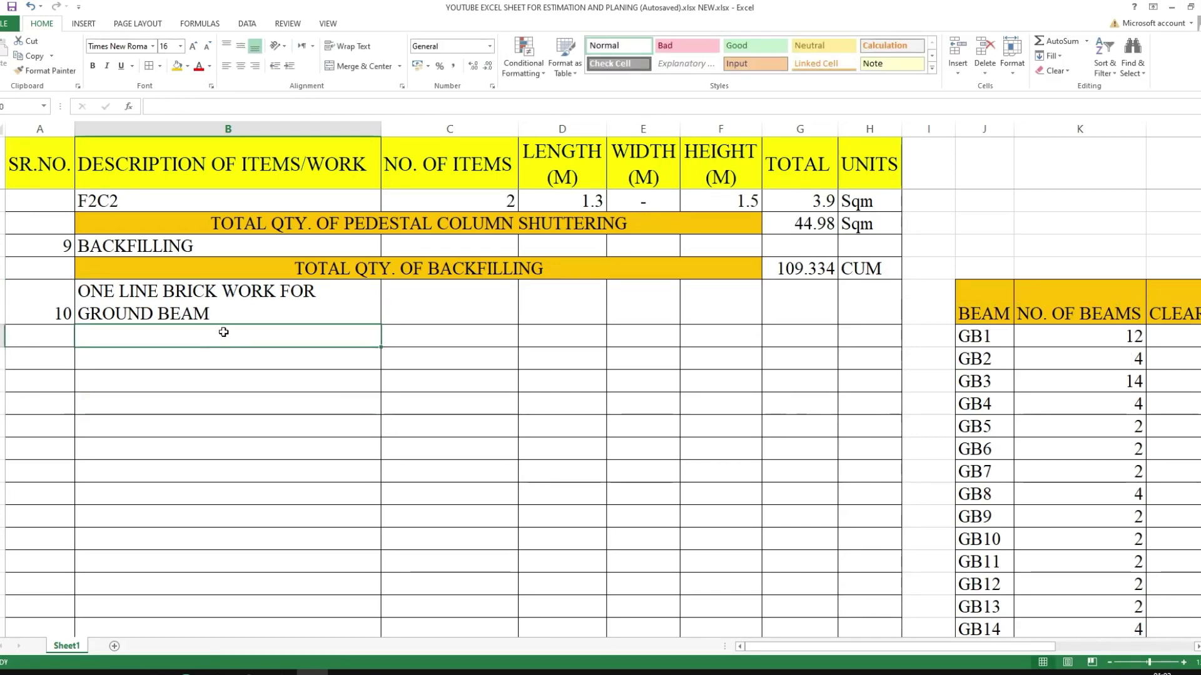
- Enter the note "10/15 USE SAME" in the cell above the NO. OF BEAMS heading
scroll(437, 344, right, 4)
scroll(521, 349, right, 1)
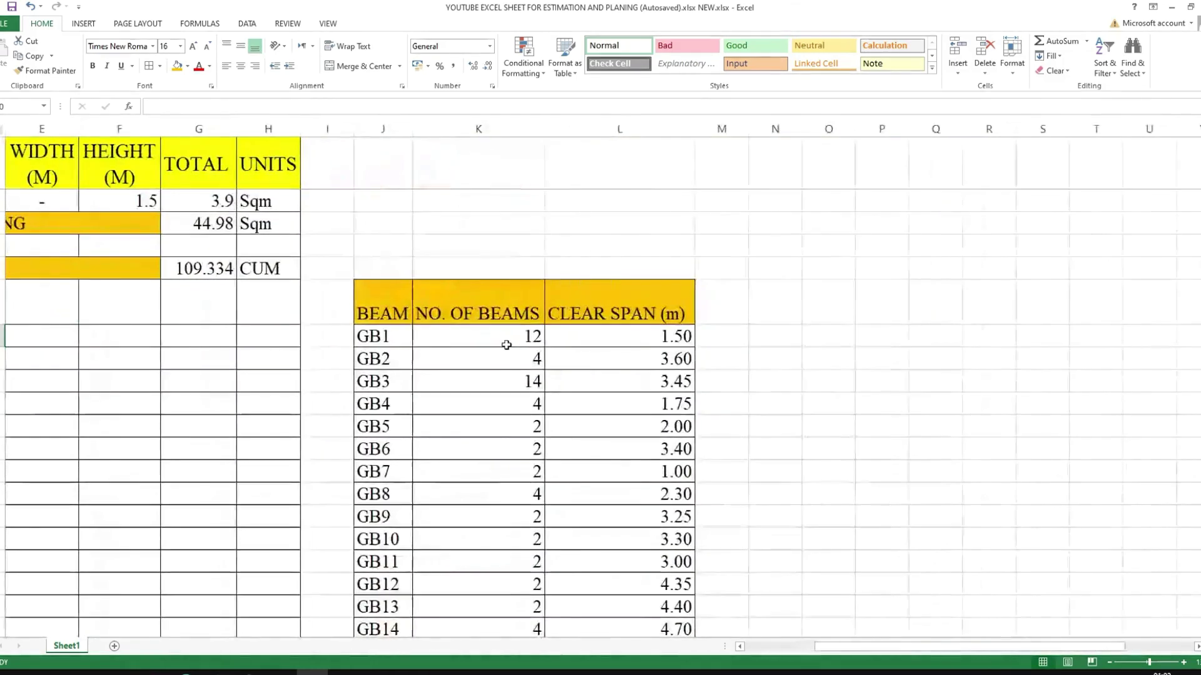
click(511, 267)
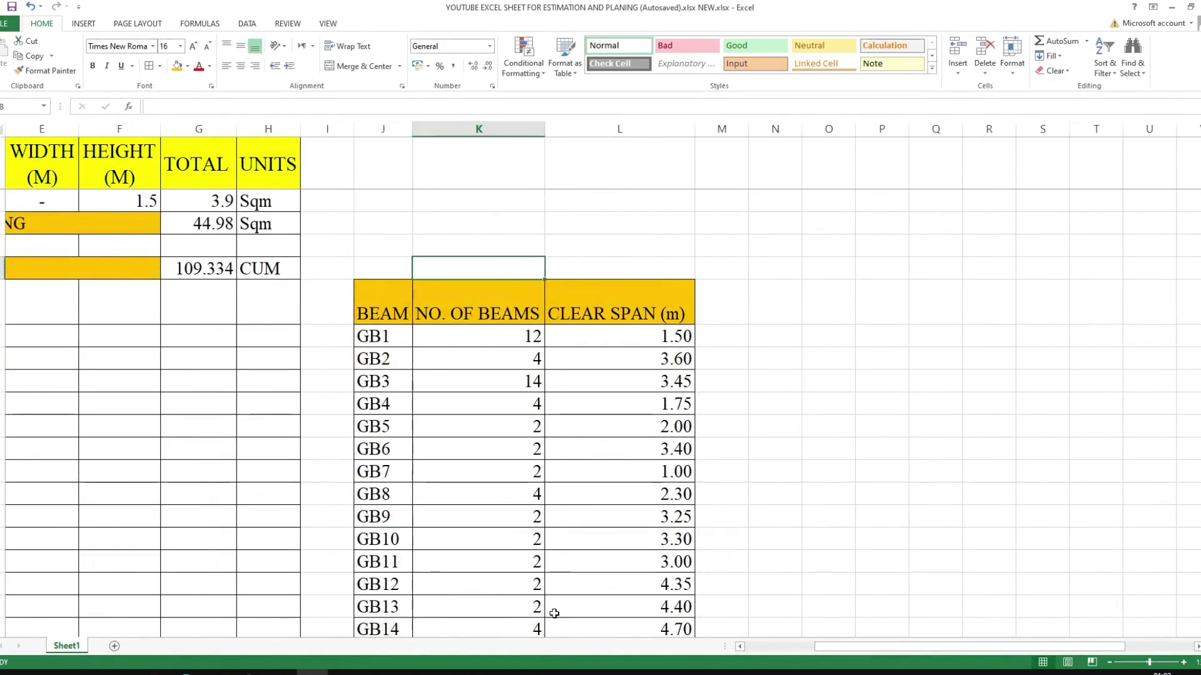
text(10)
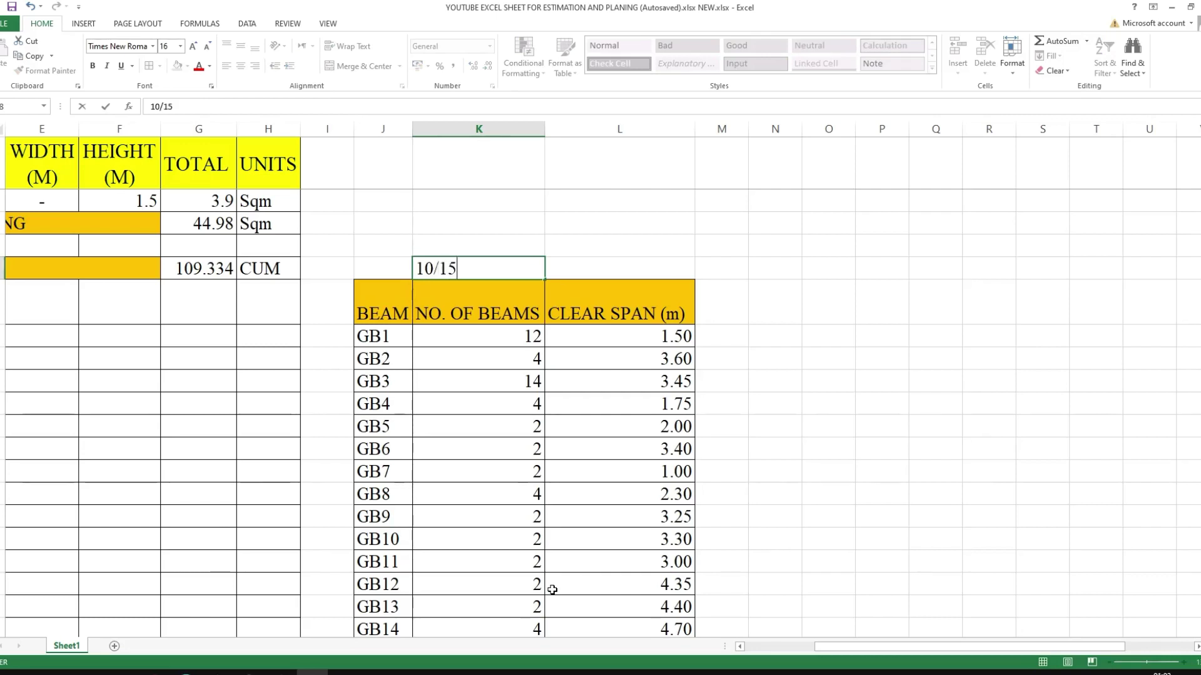
text(/15 USE SAME)
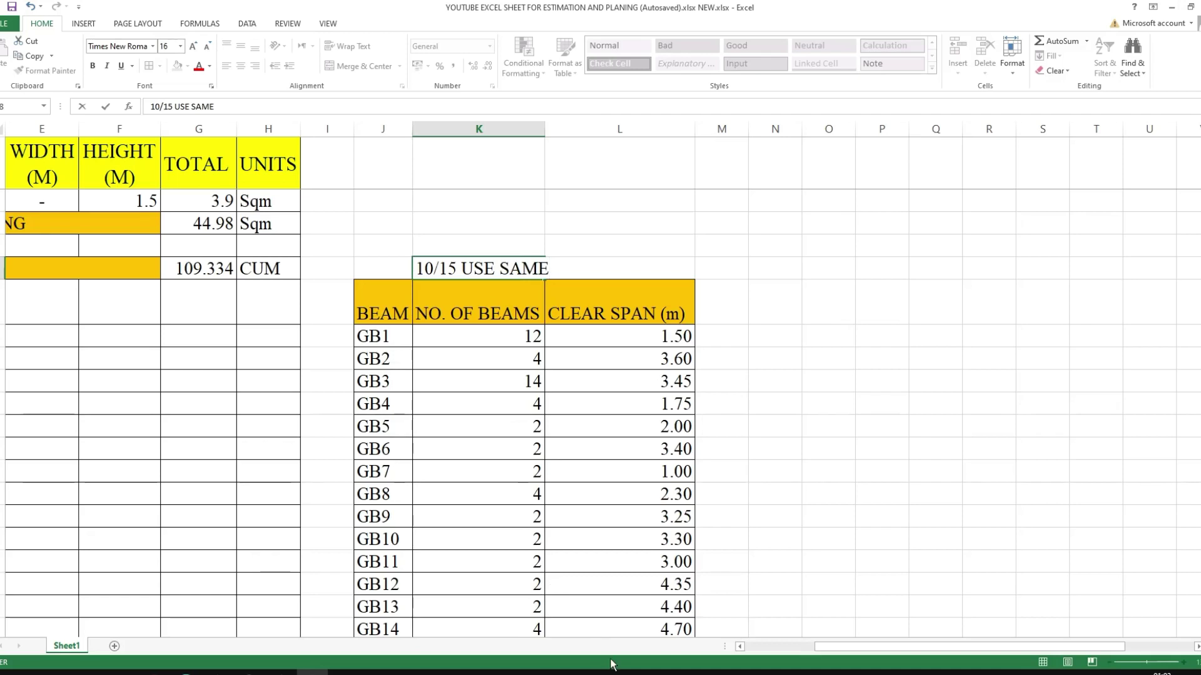
- Copy the GB1 to GB17 names, beam counts and clear spans into the description, number and length columns under item 10
scroll(776, 297, down, 2)
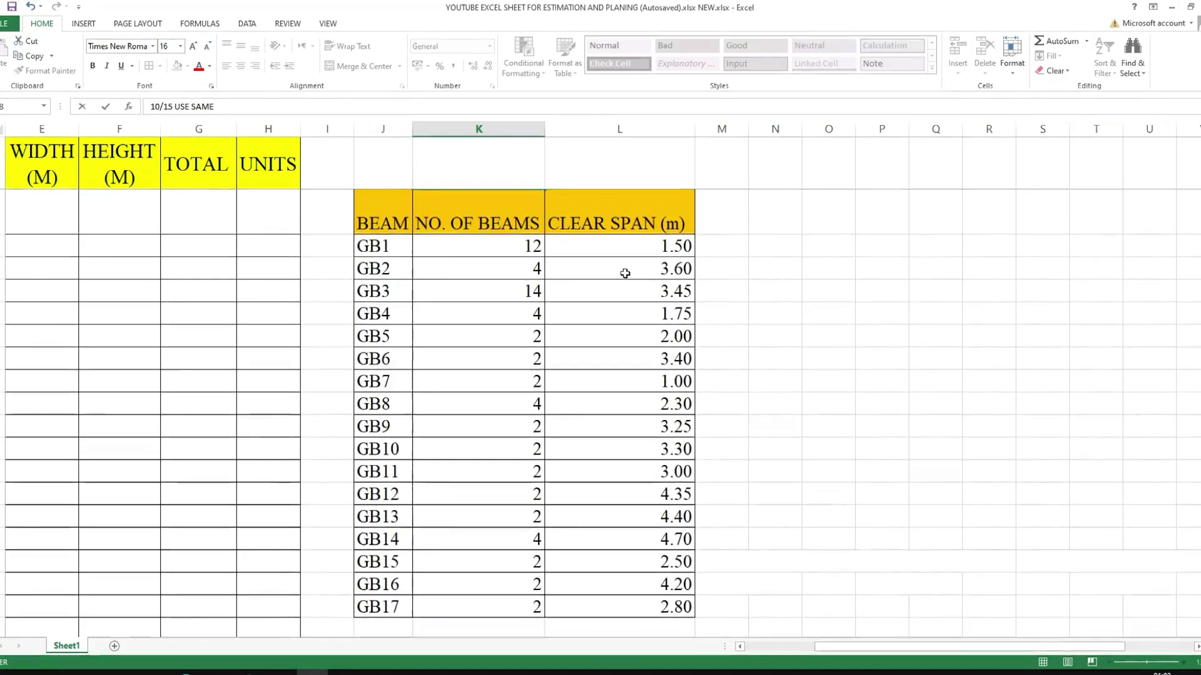
click(389, 247)
drag(389, 246, 605, 614)
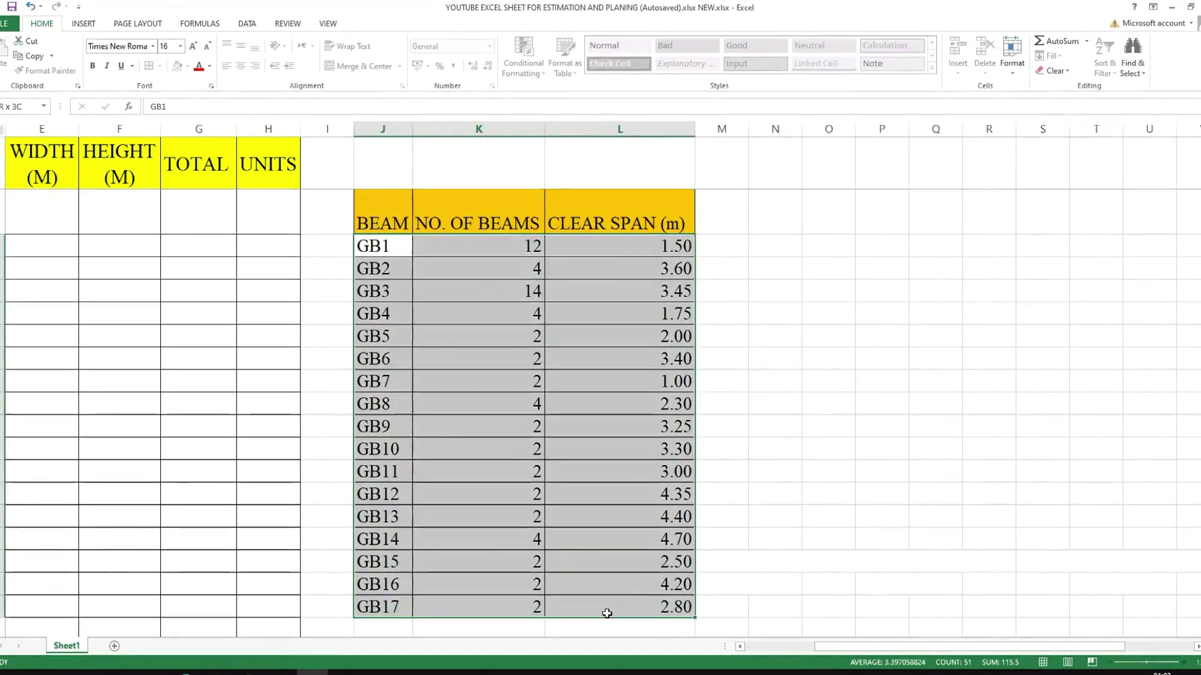
key(ctrl+c)
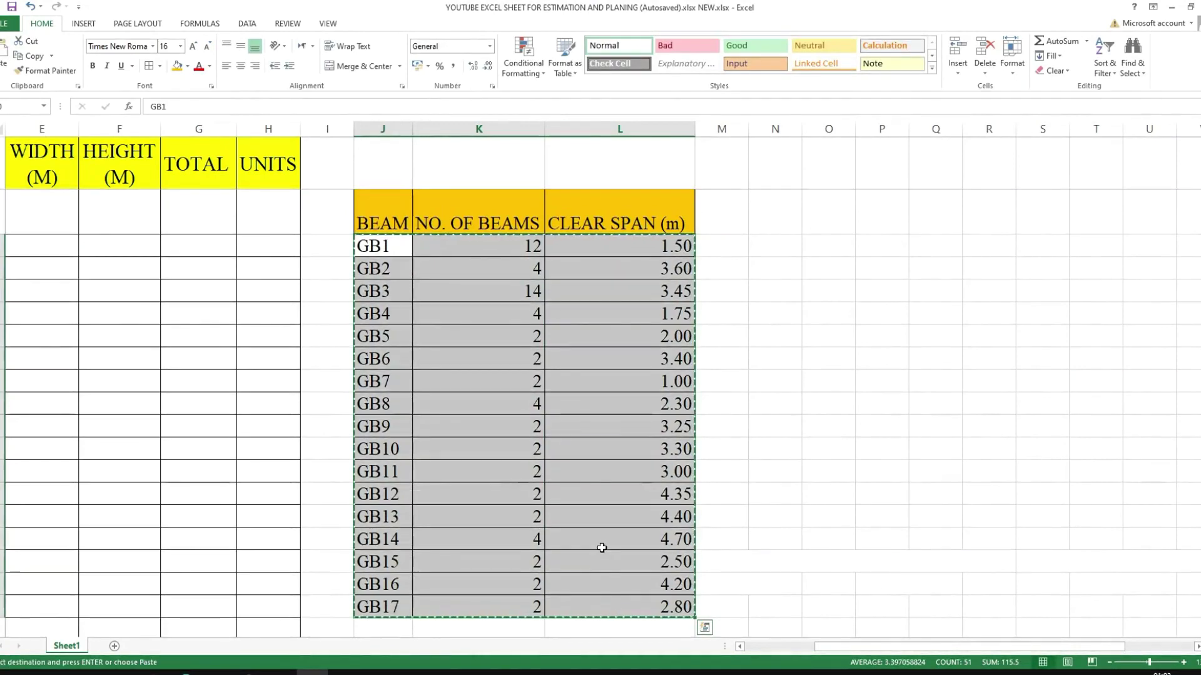
scroll(399, 472, left, 1)
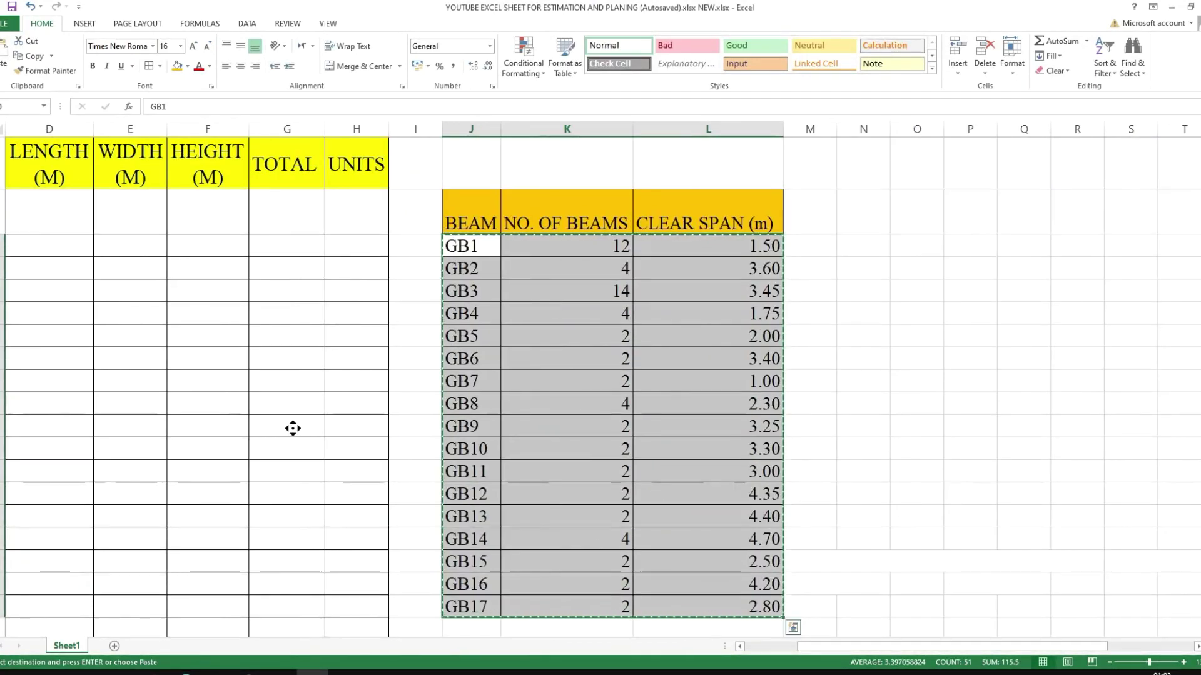
scroll(143, 424, left, 1)
scroll(142, 424, left, 2)
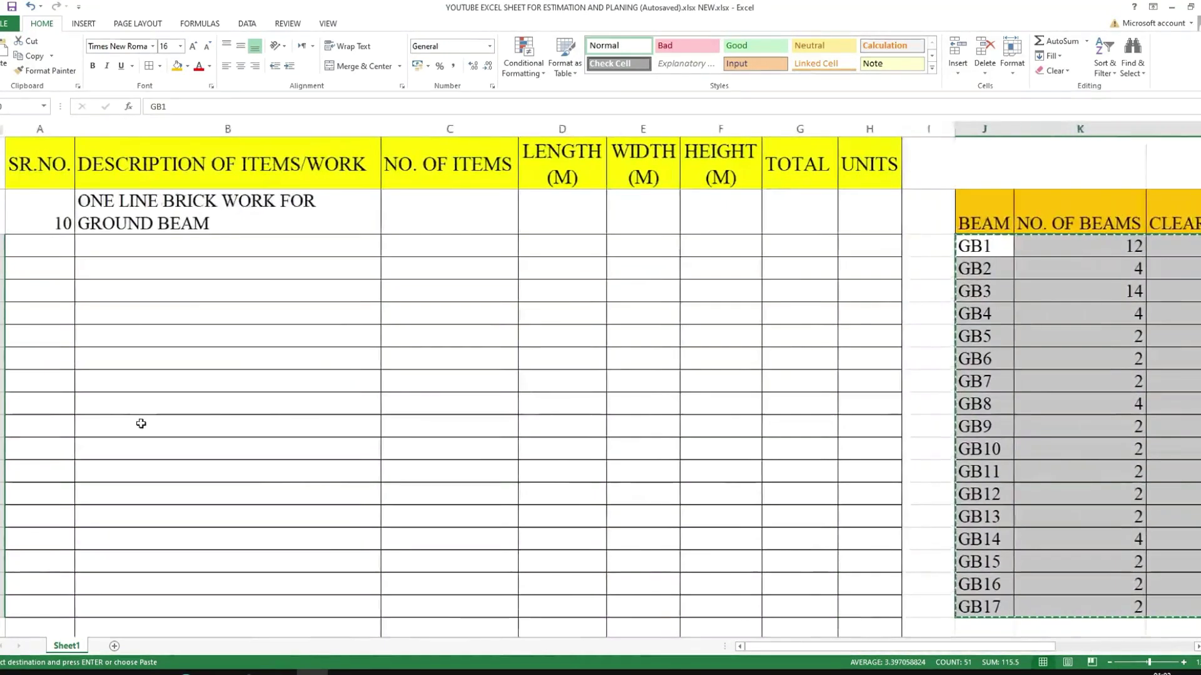
click(120, 243)
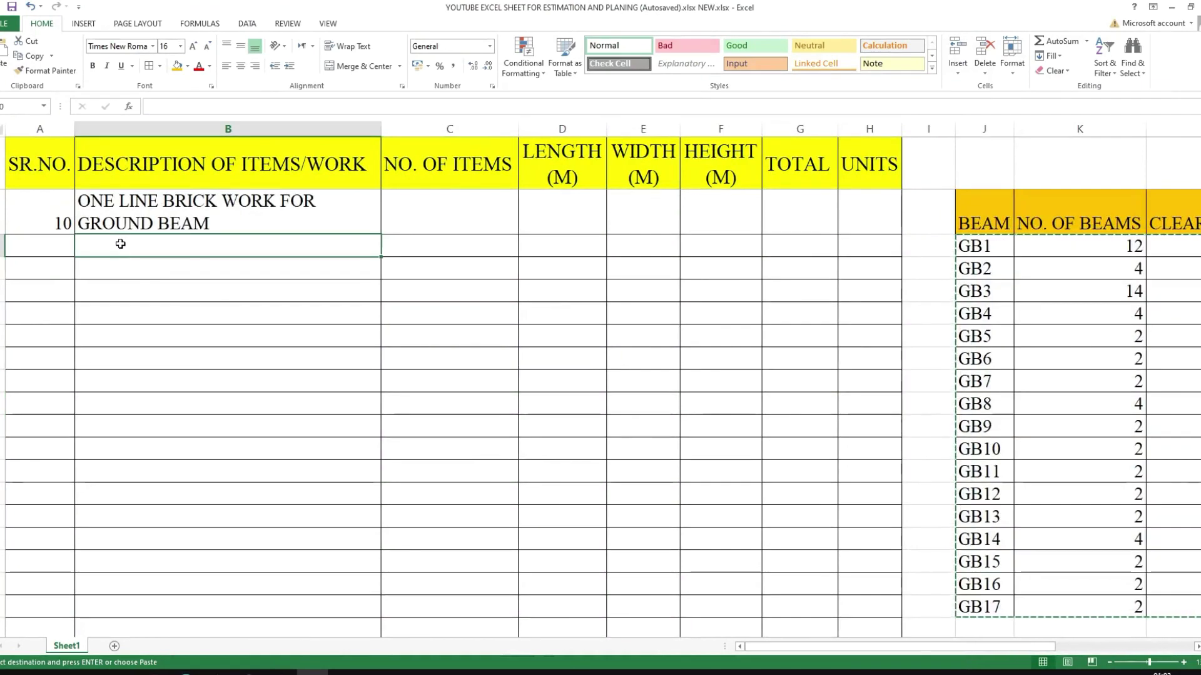
key(ctrl+v)
scroll(199, 266, down, 1)
scroll(194, 269, down, 1)
scroll(467, 314, up, 2)
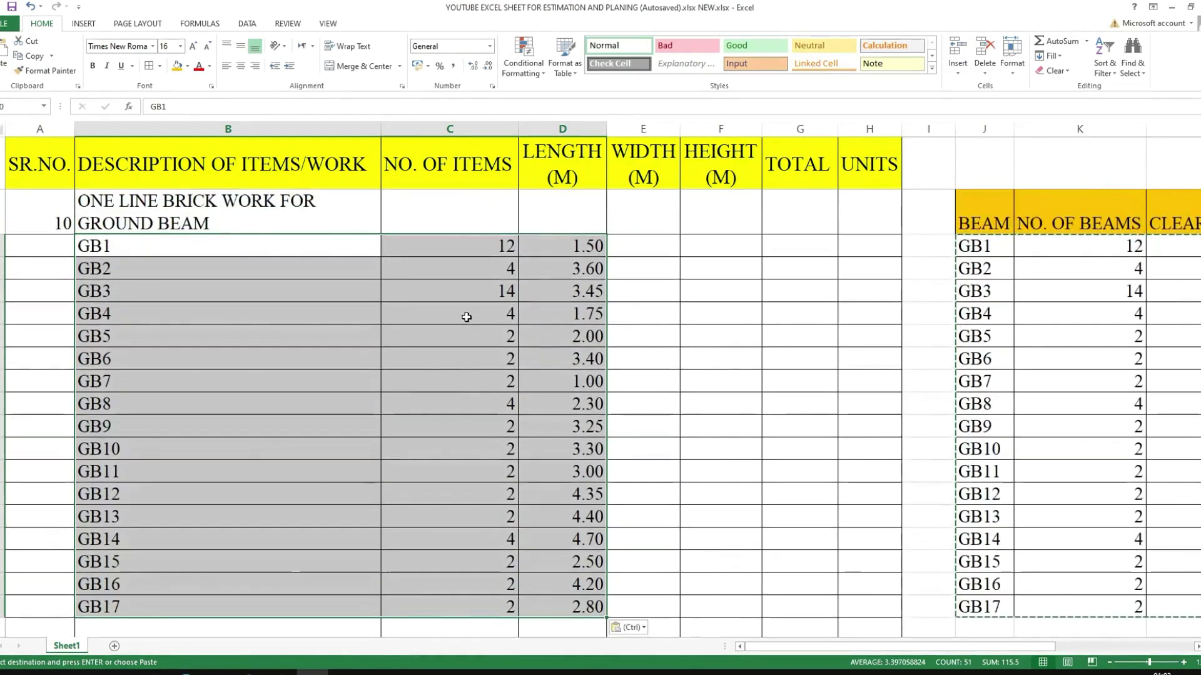
- Fill the width column with 0.25 and the height column with 0.1 for beams GB1 to GB17
click(634, 247)
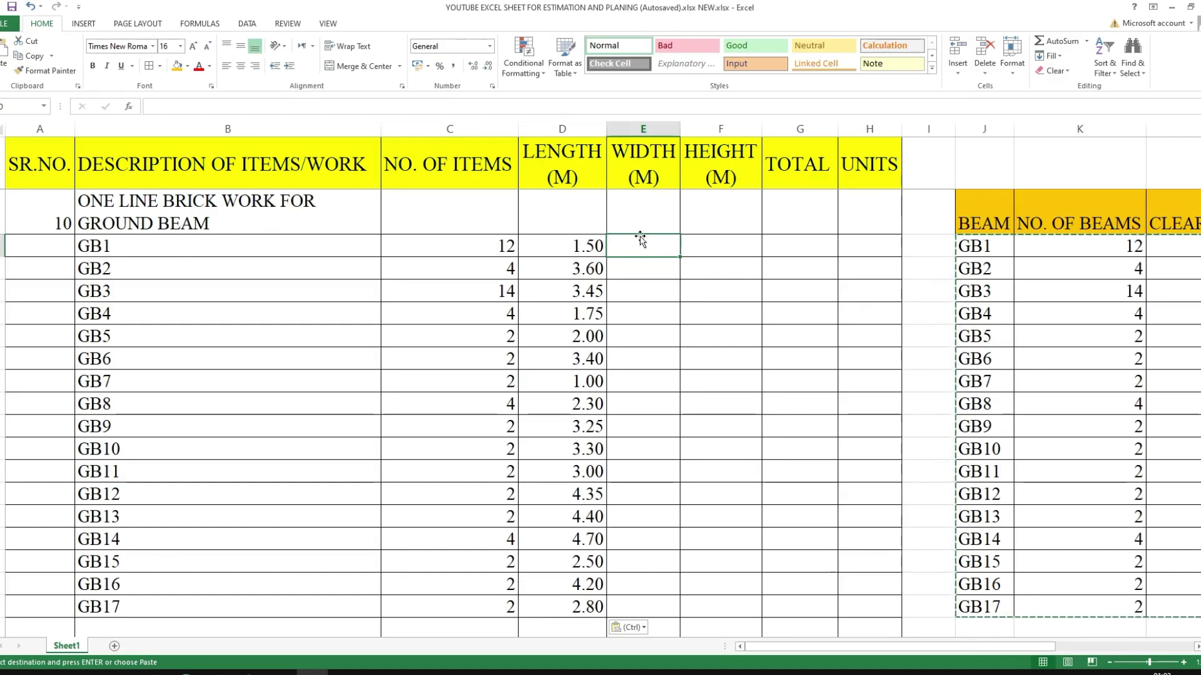
text(0.25)
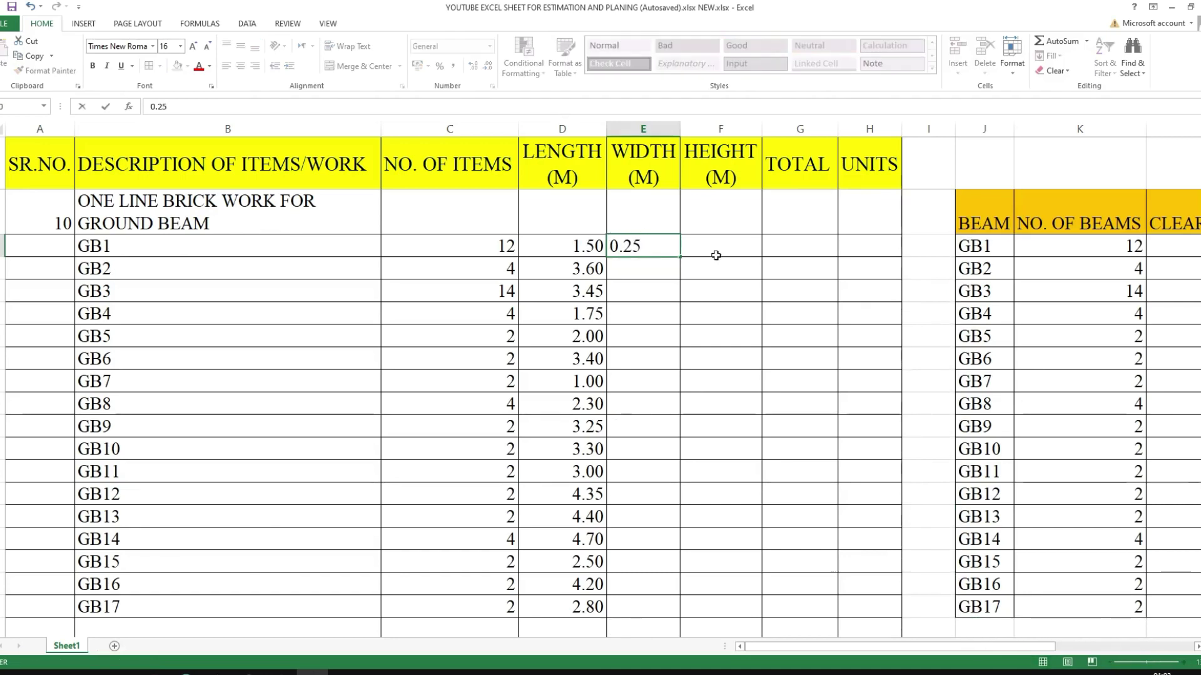
drag(680, 259, 638, 621)
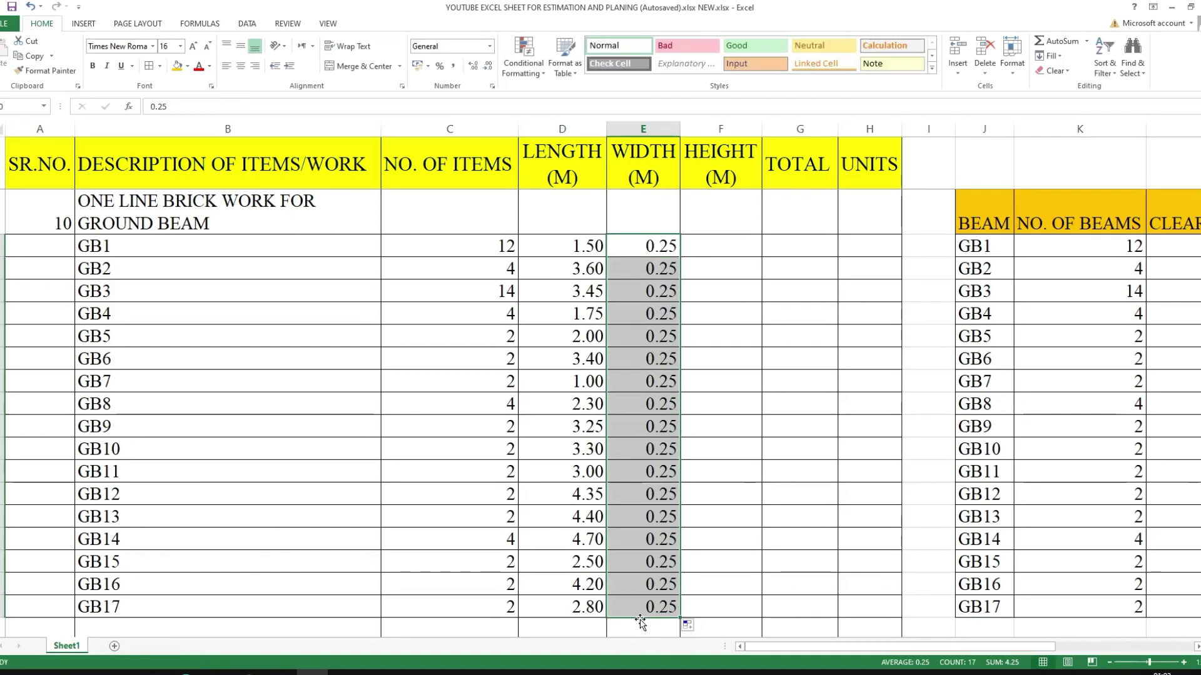
click(728, 243)
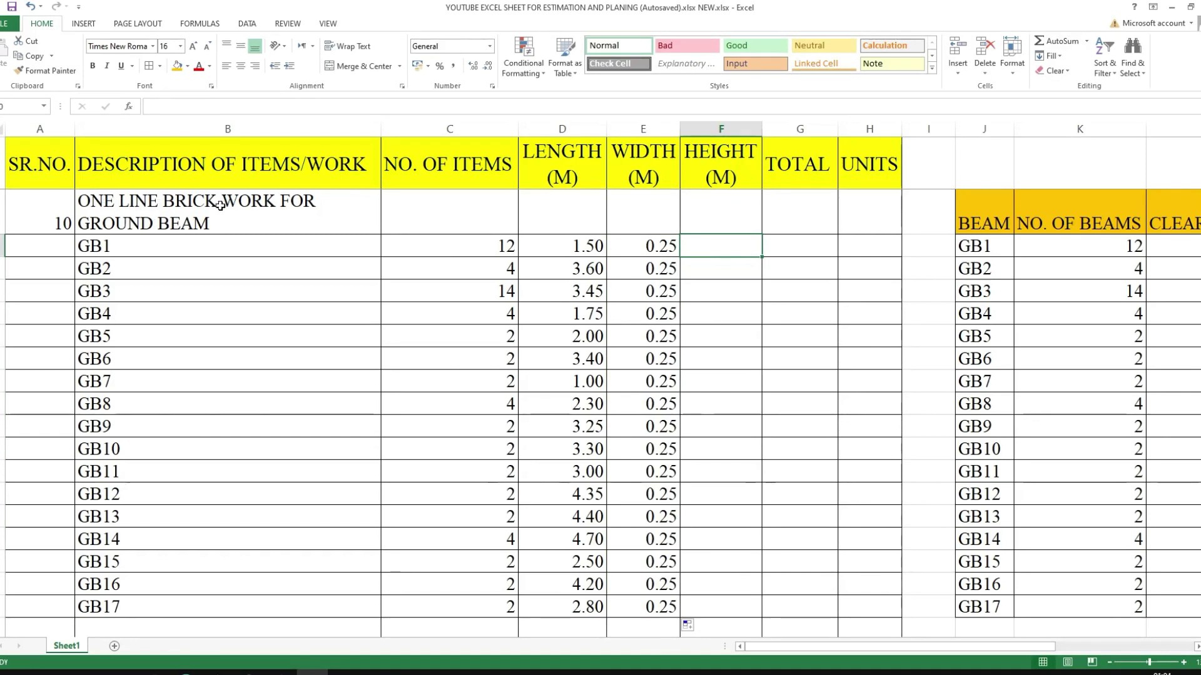
text(0.1)
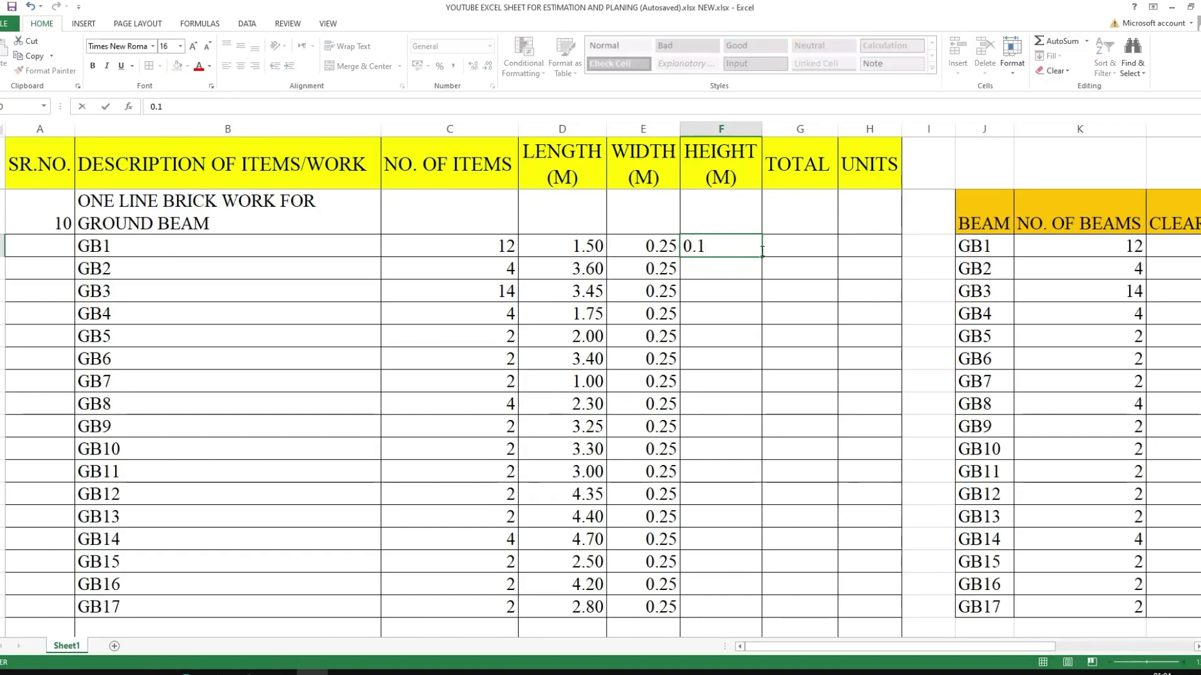
key(ctrl+Return)
drag(762, 258, 739, 614)
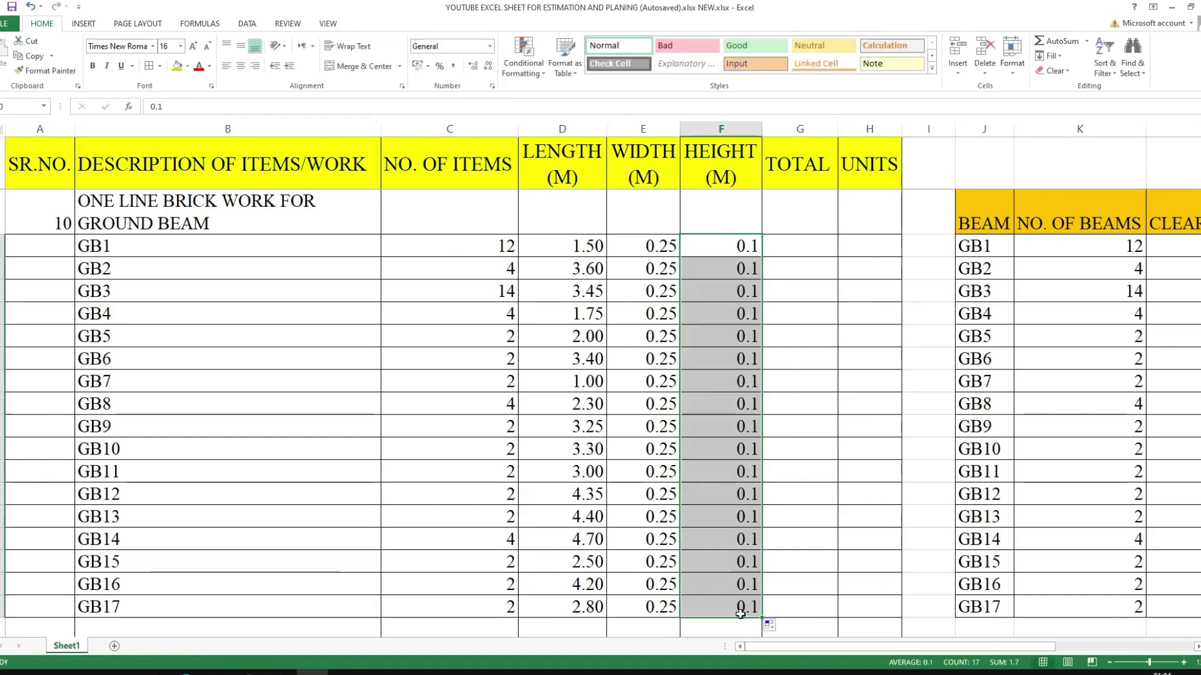
- Calculate the totals for GB1 to GB17 by entering =C40*D40*E40*F40 for GB1 and filling it down through GB17
click(806, 249)
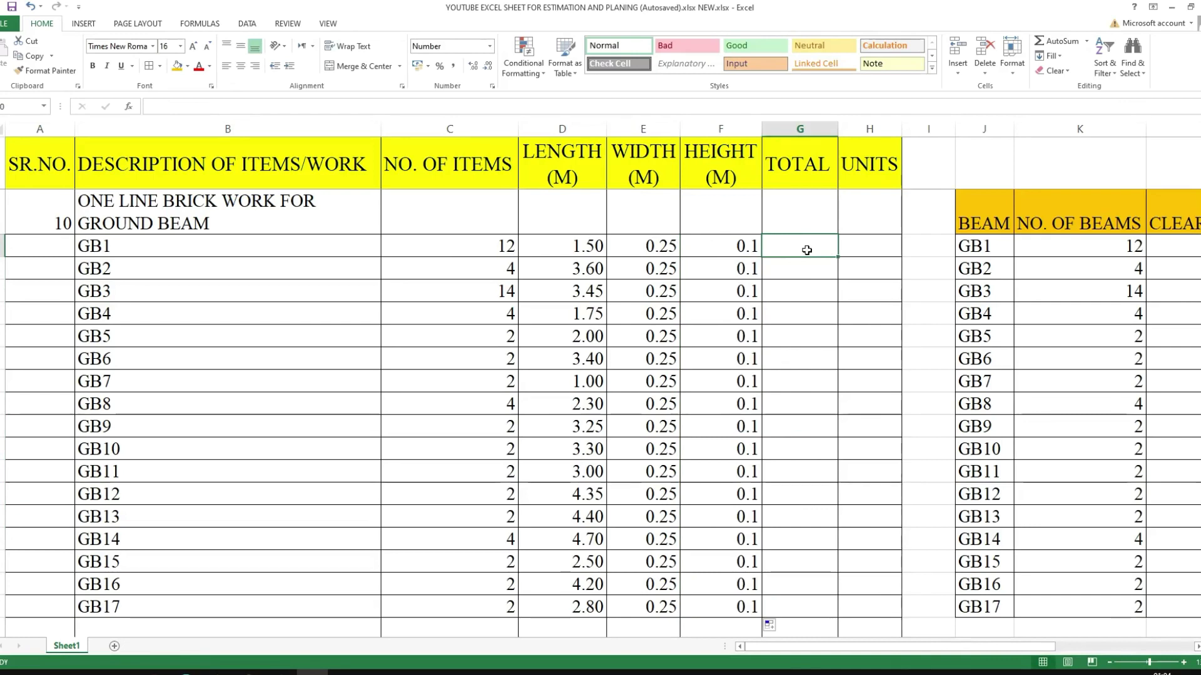
text(=)
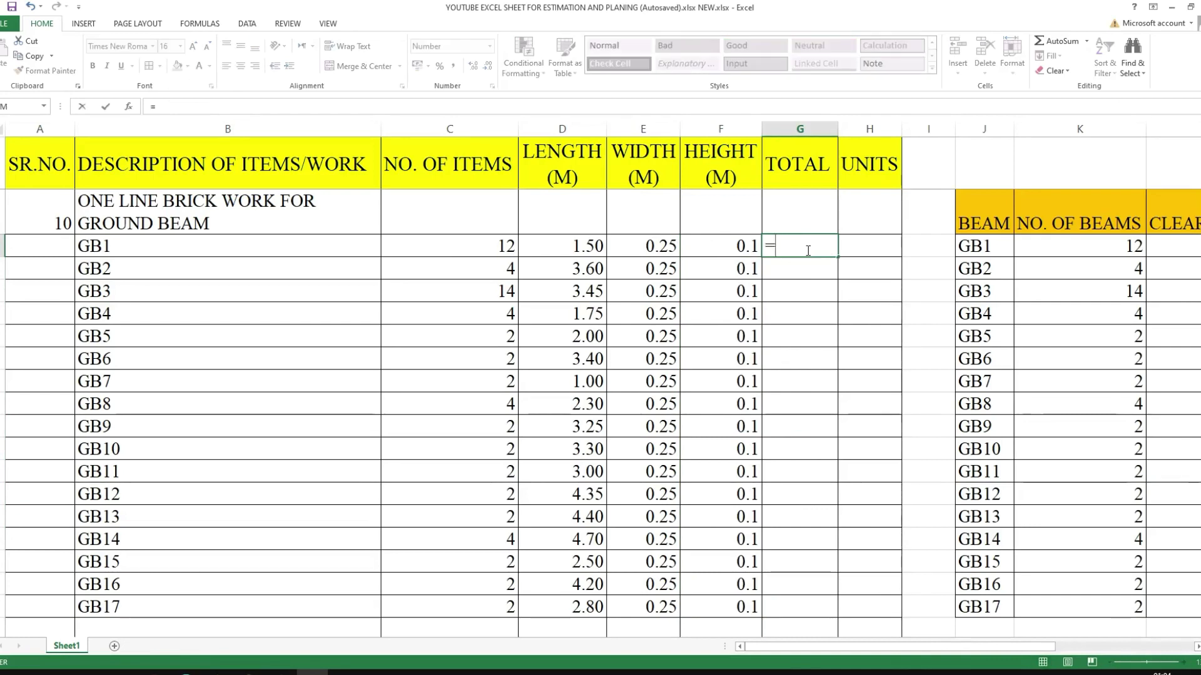
click(444, 245)
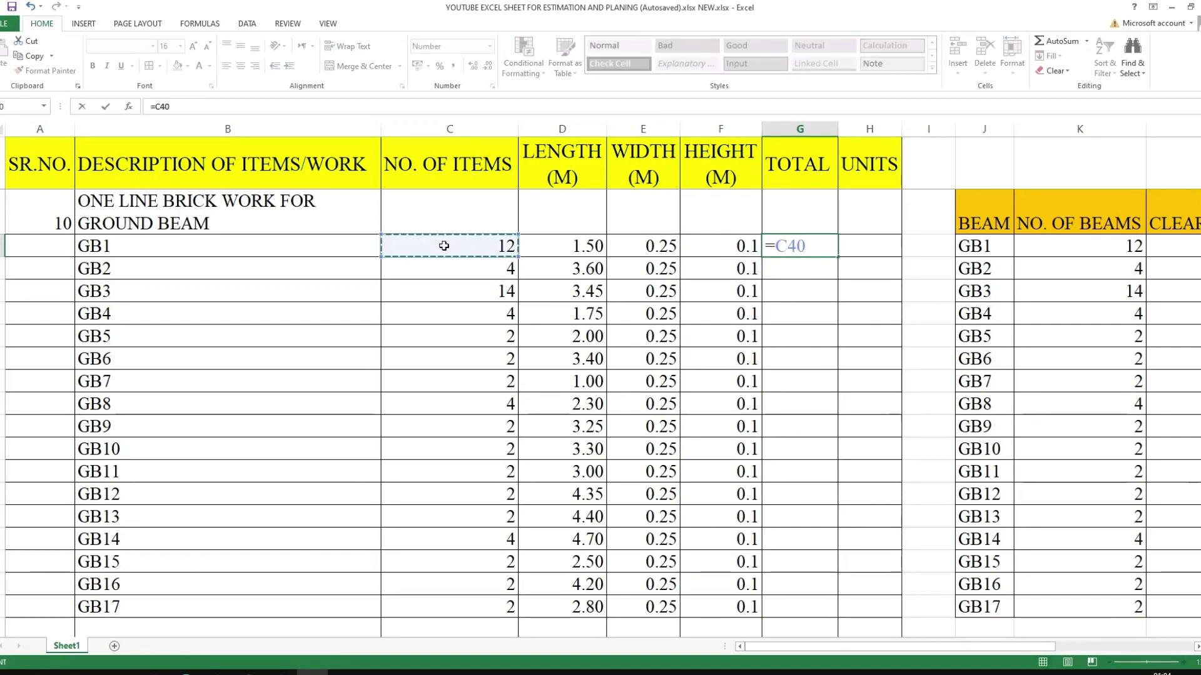
text(*)
click(578, 247)
text(*)
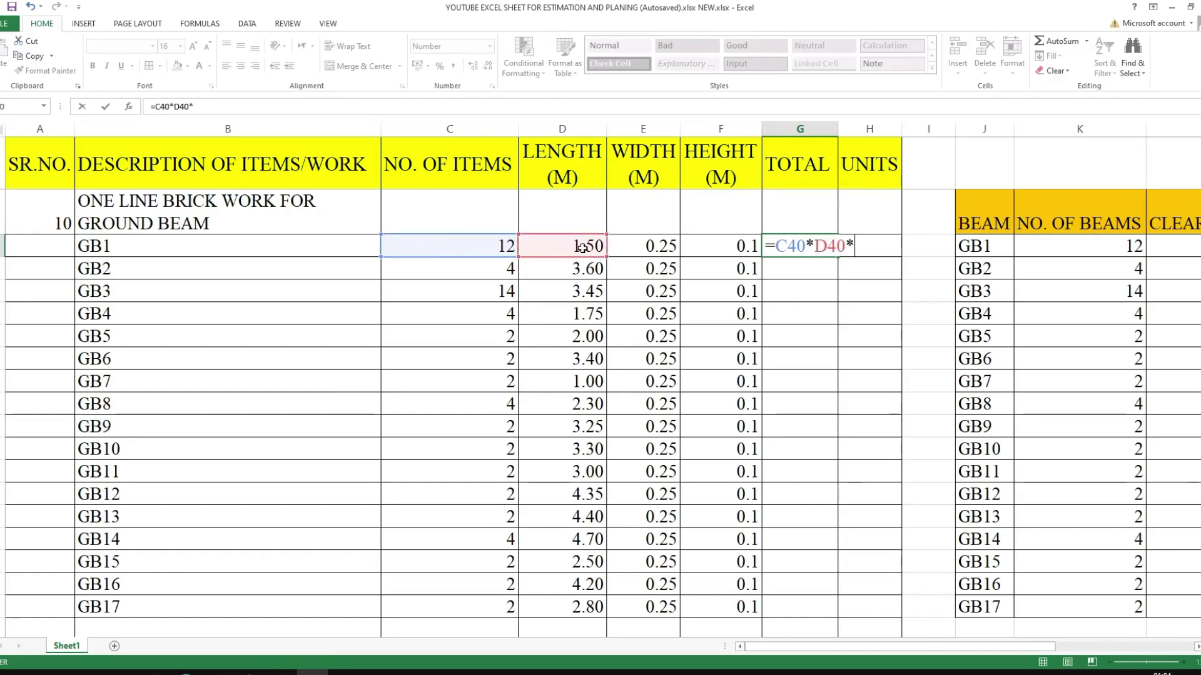
click(657, 248)
text(*)
click(721, 248)
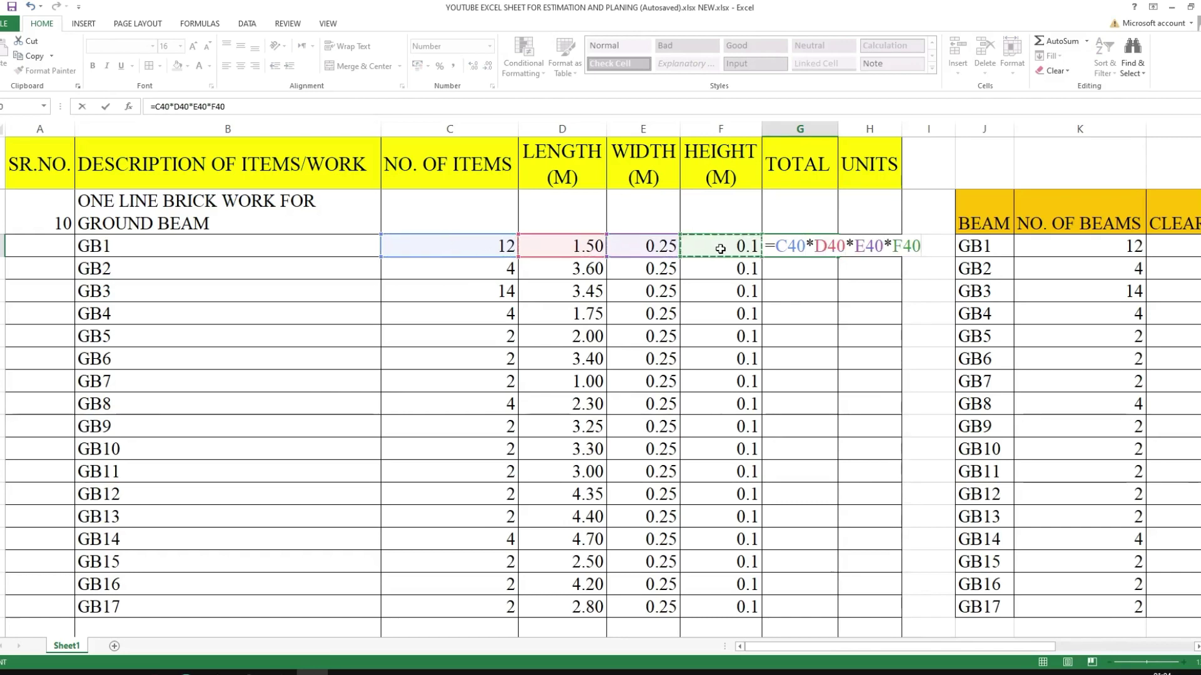
key(Return)
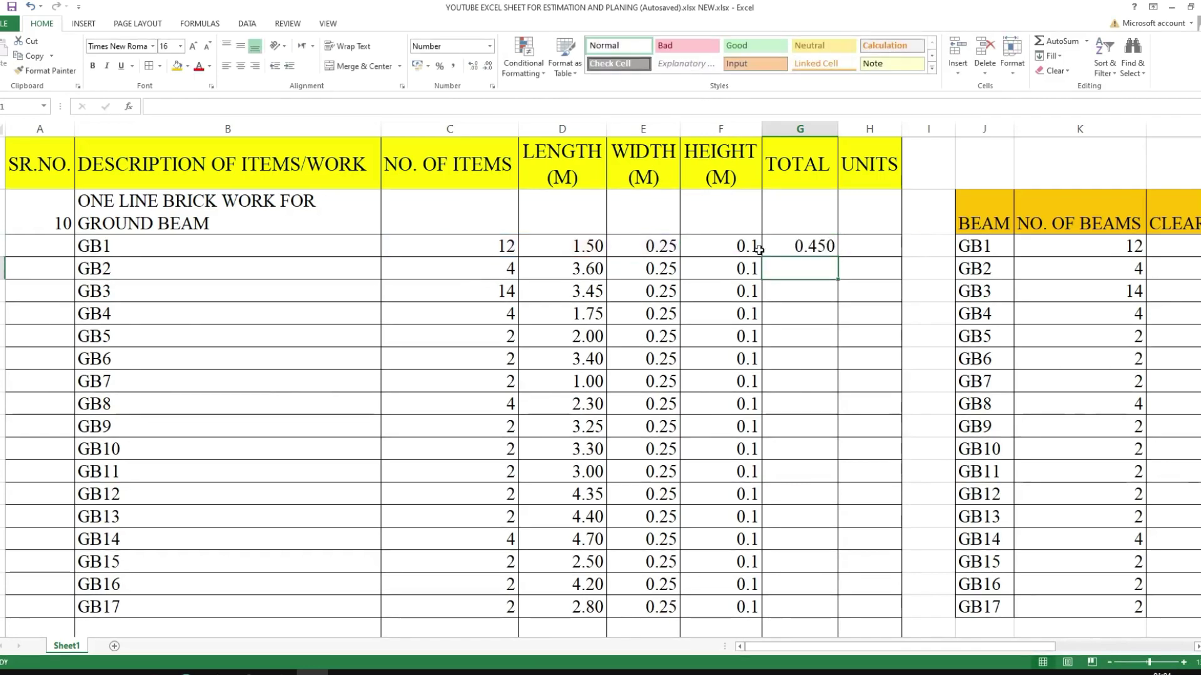
click(812, 247)
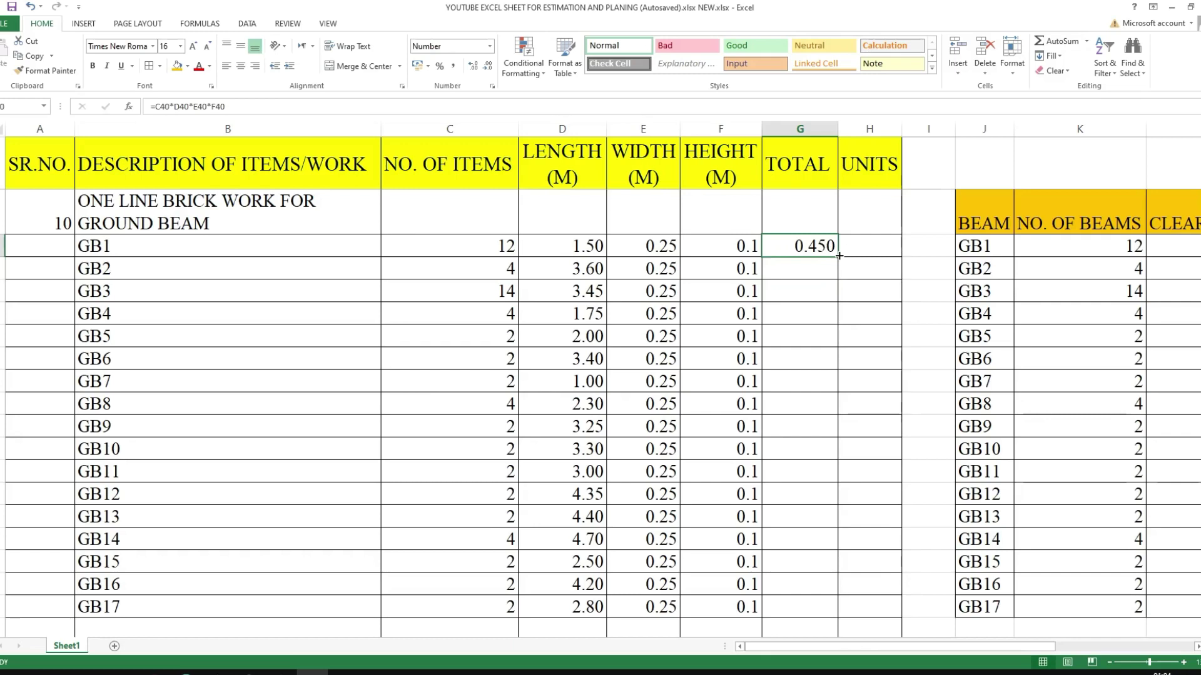
drag(839, 256, 836, 613)
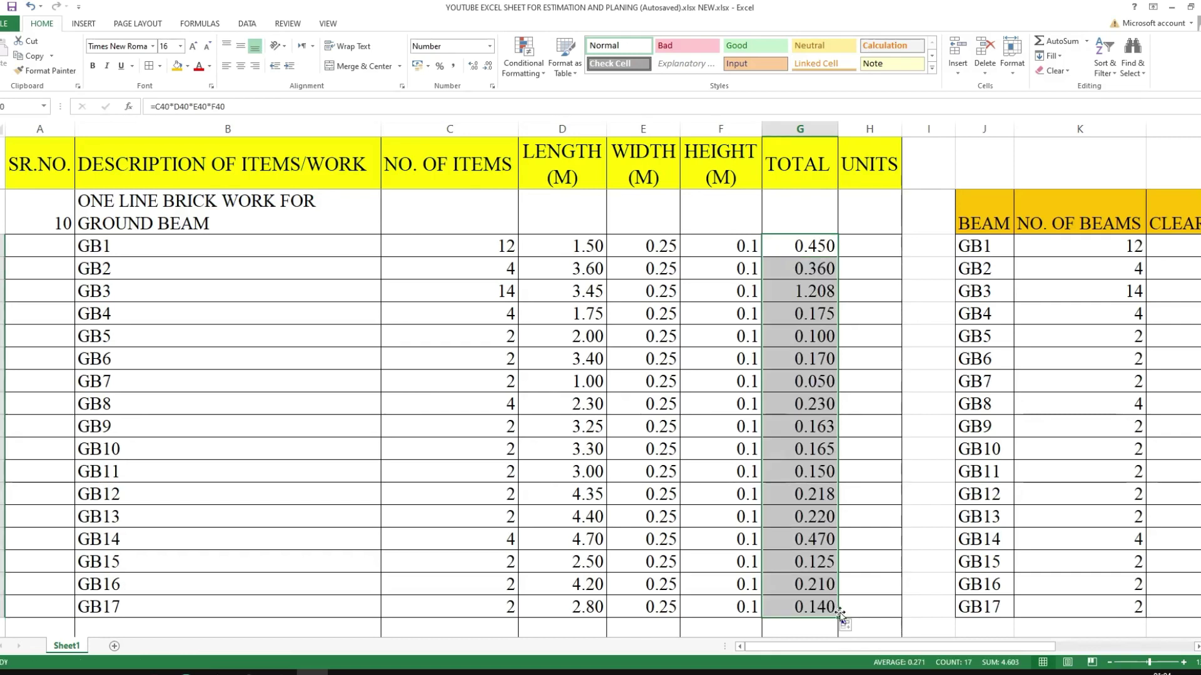
- Enter the unit CUM for GB1 and fill it down through the row below GB17
click(878, 247)
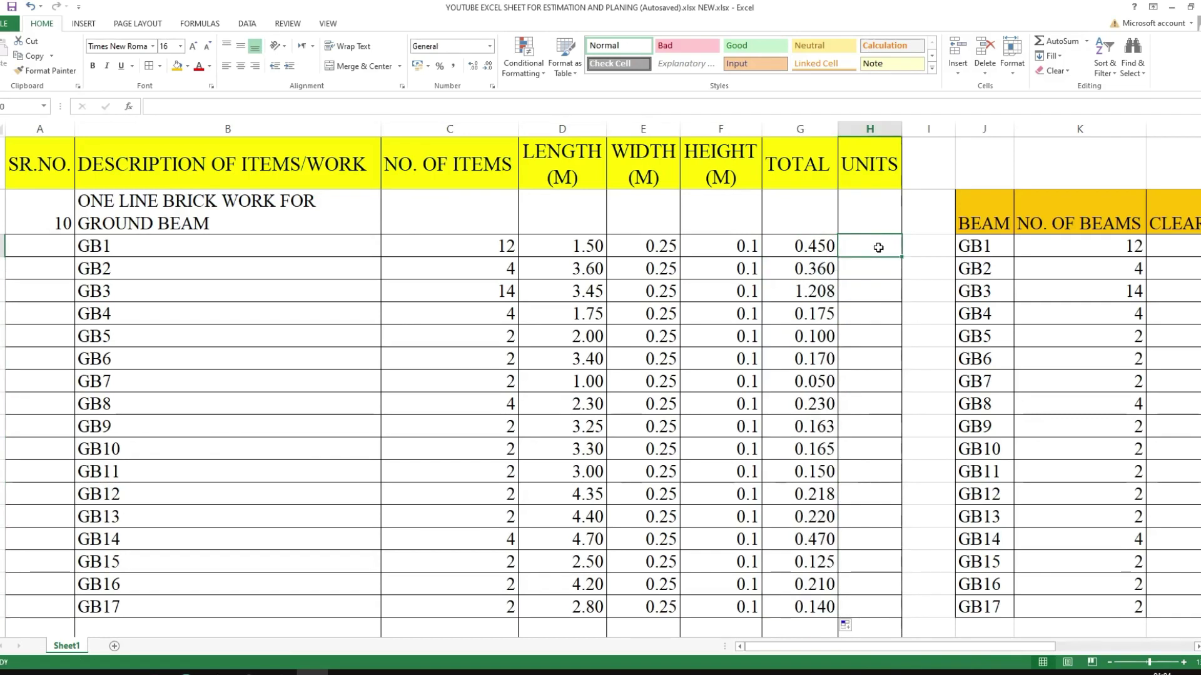
text(CUM)
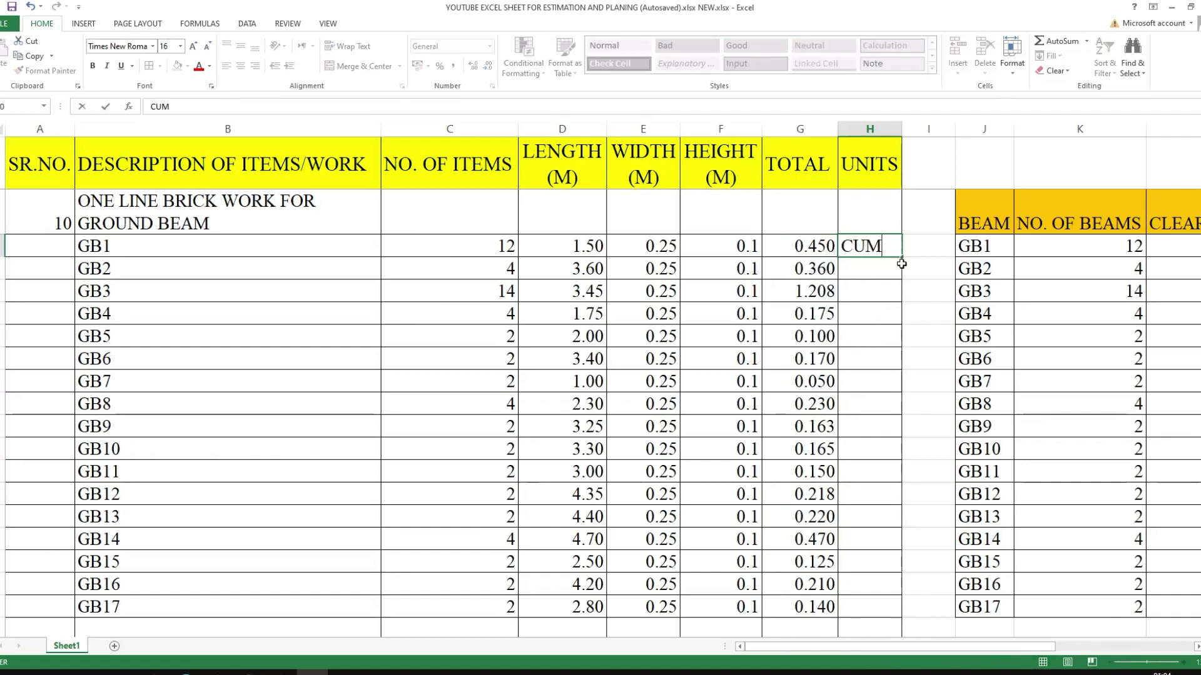
drag(903, 260, 905, 617)
scroll(889, 488, down, 2)
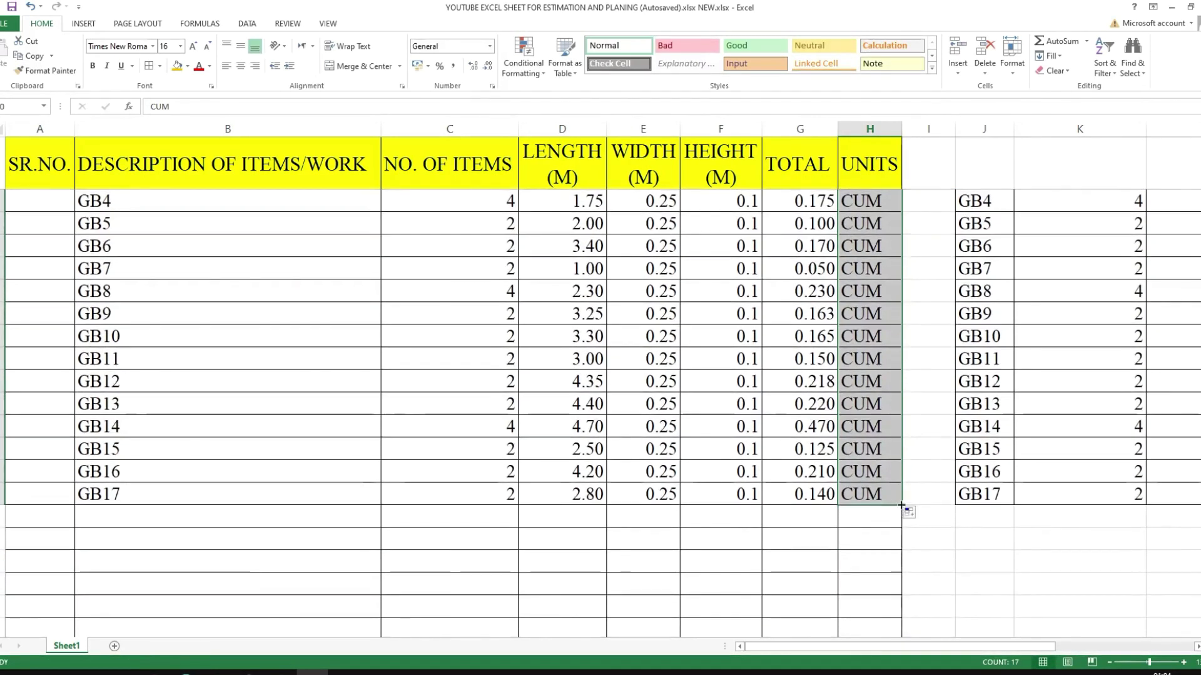
drag(905, 507, 907, 528)
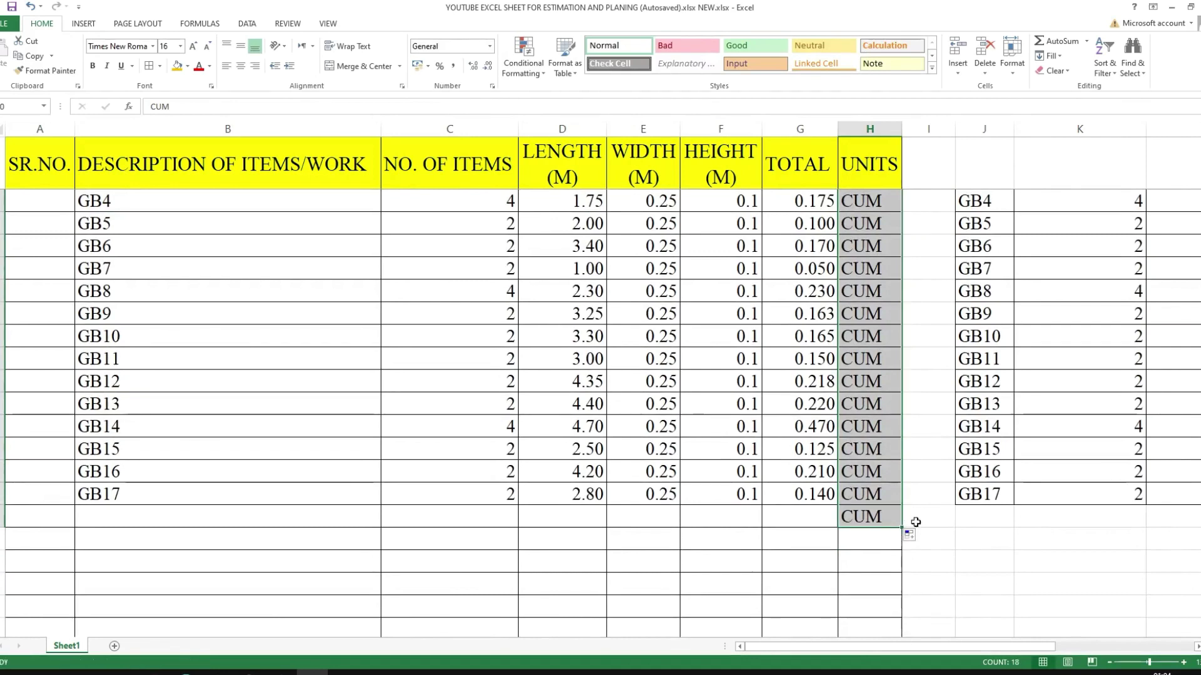
- Sum the GB1 to GB17 totals with =SUM(G40:G56) in the total column of the row below GB17
click(811, 514)
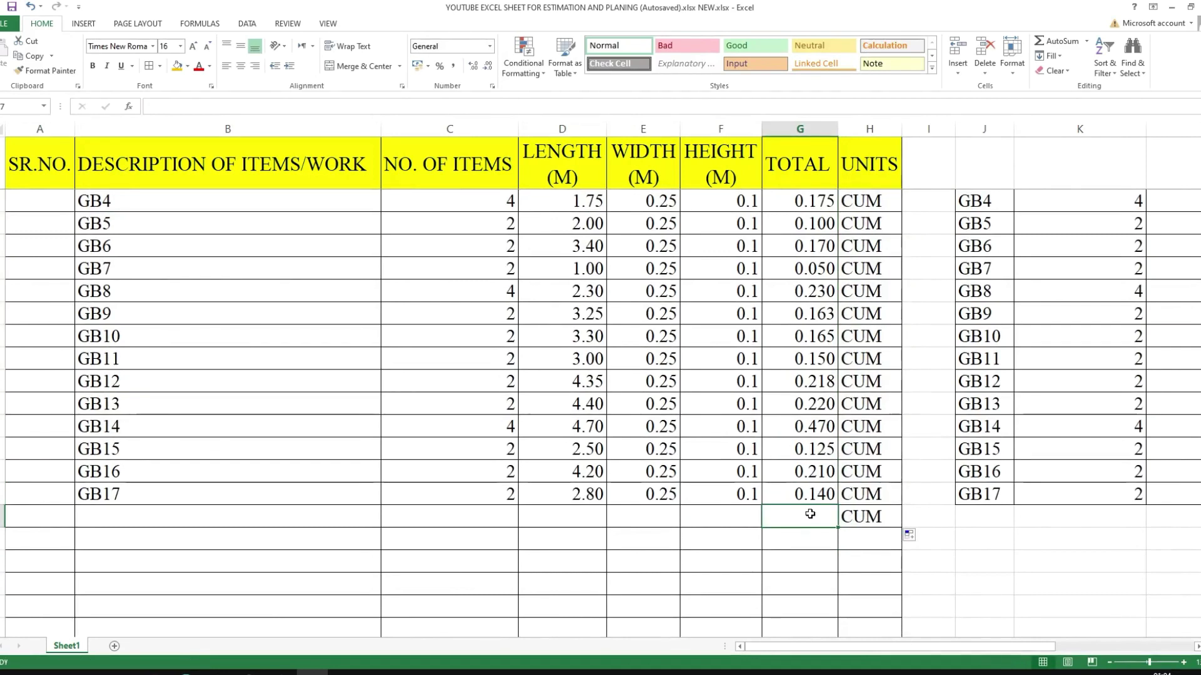
key(alt+equal)
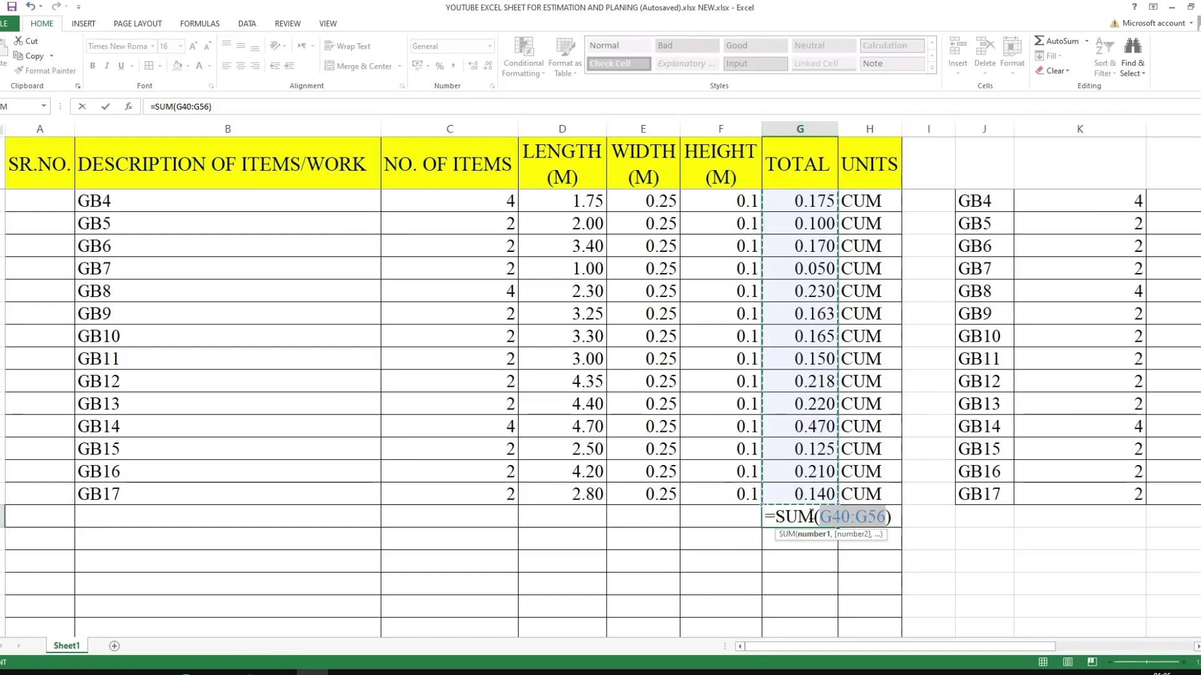
key(Return)
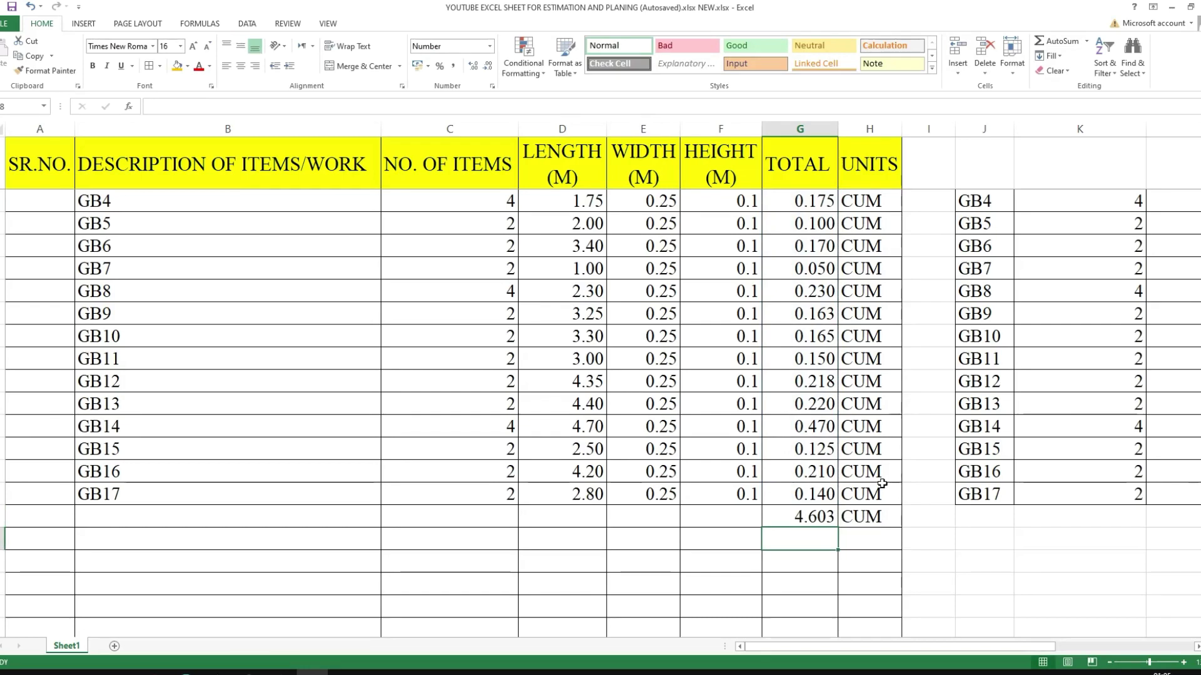
- Copy the merged TOTAL QTY. OF BACKFILLING label into the row below GB17
click(214, 515)
scroll(217, 494, up, 4)
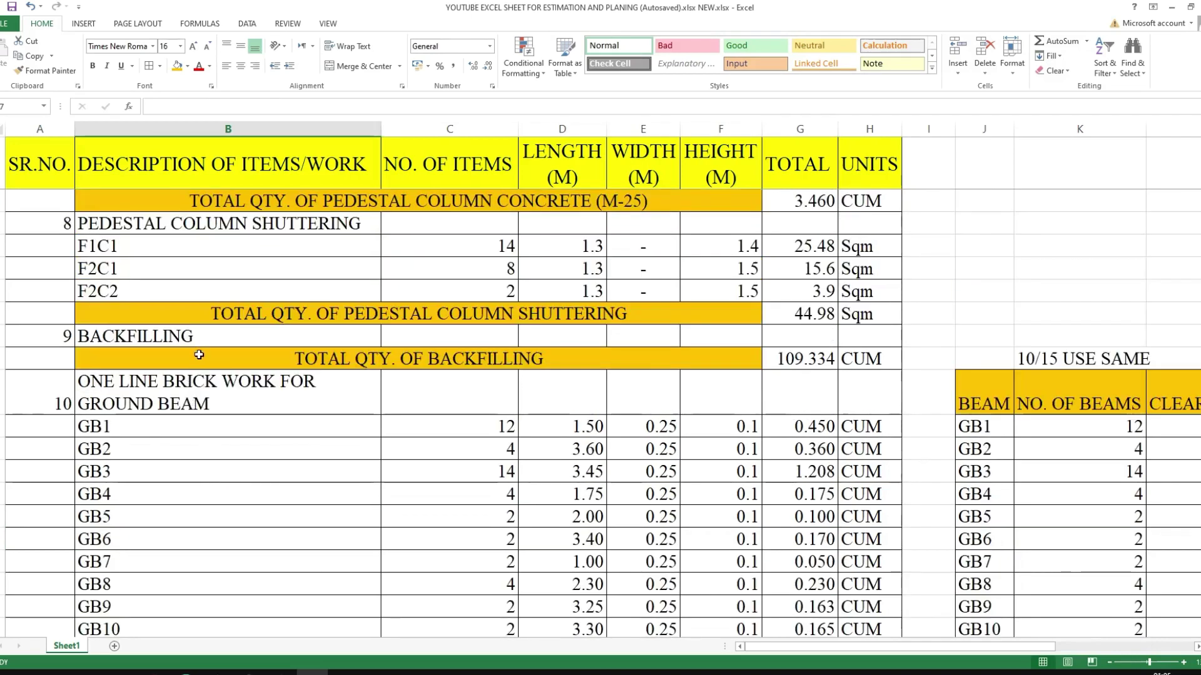
click(199, 356)
key(ctrl+c)
scroll(200, 362, down, 4)
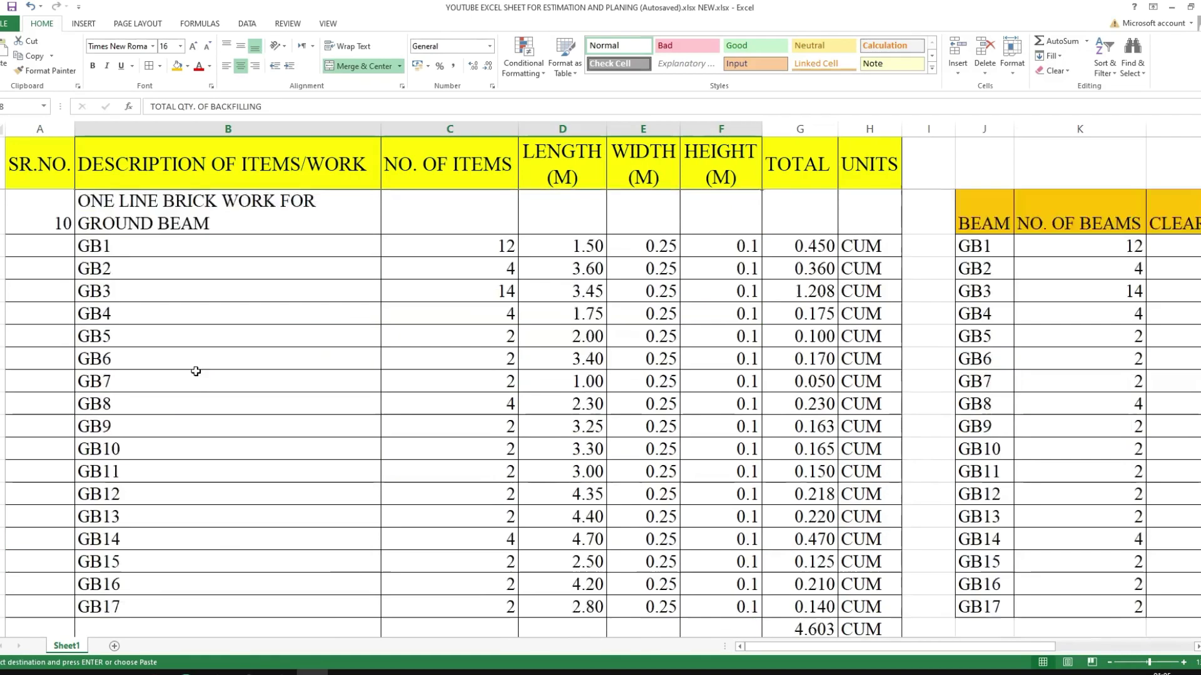
click(156, 519)
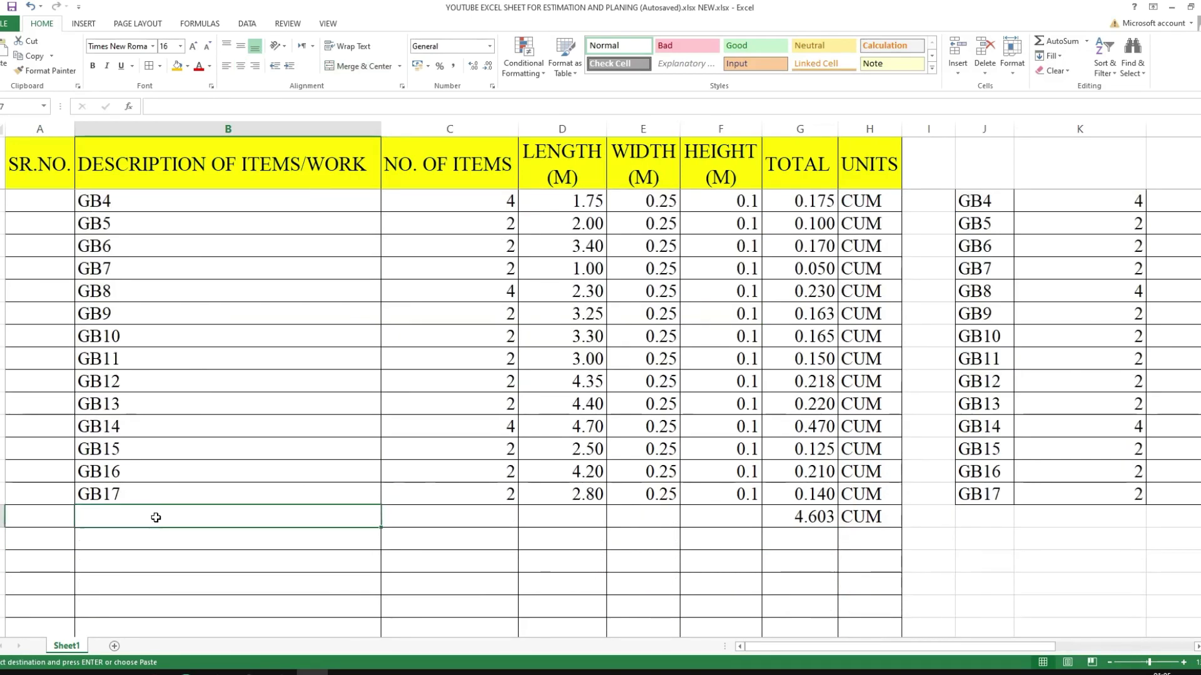
key(ctrl+v)
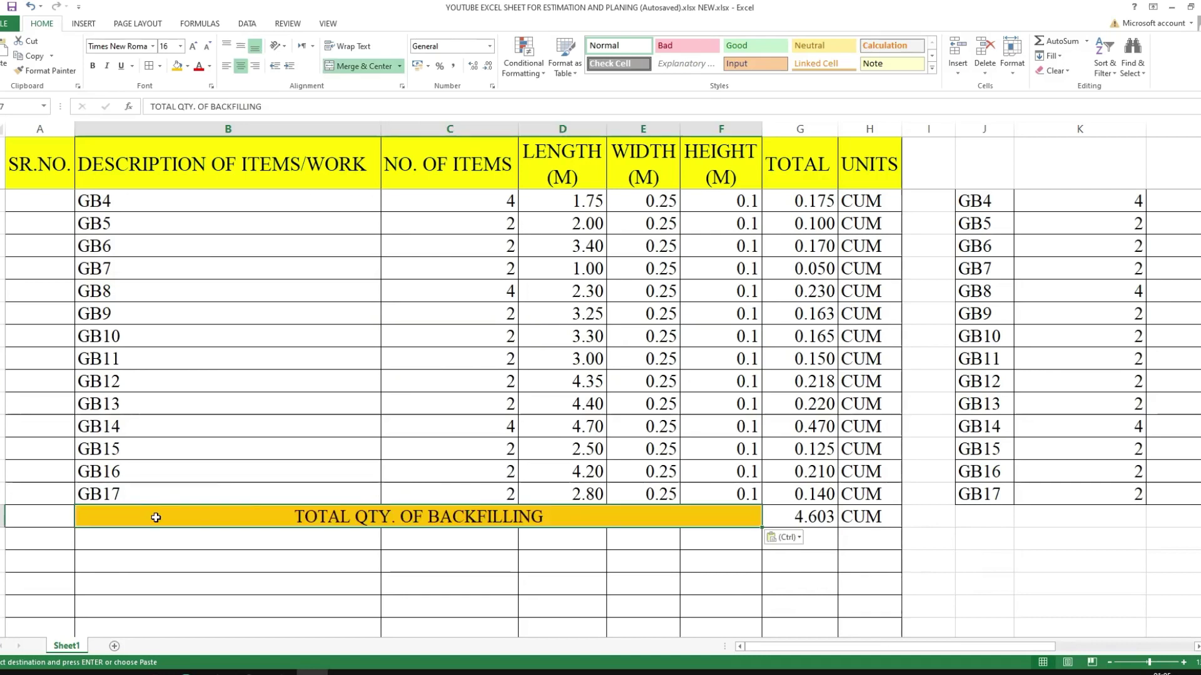
- Delete the word BACKFILLING from the copied total label below GB17
double_click(553, 519)
drag(547, 520, 430, 526)
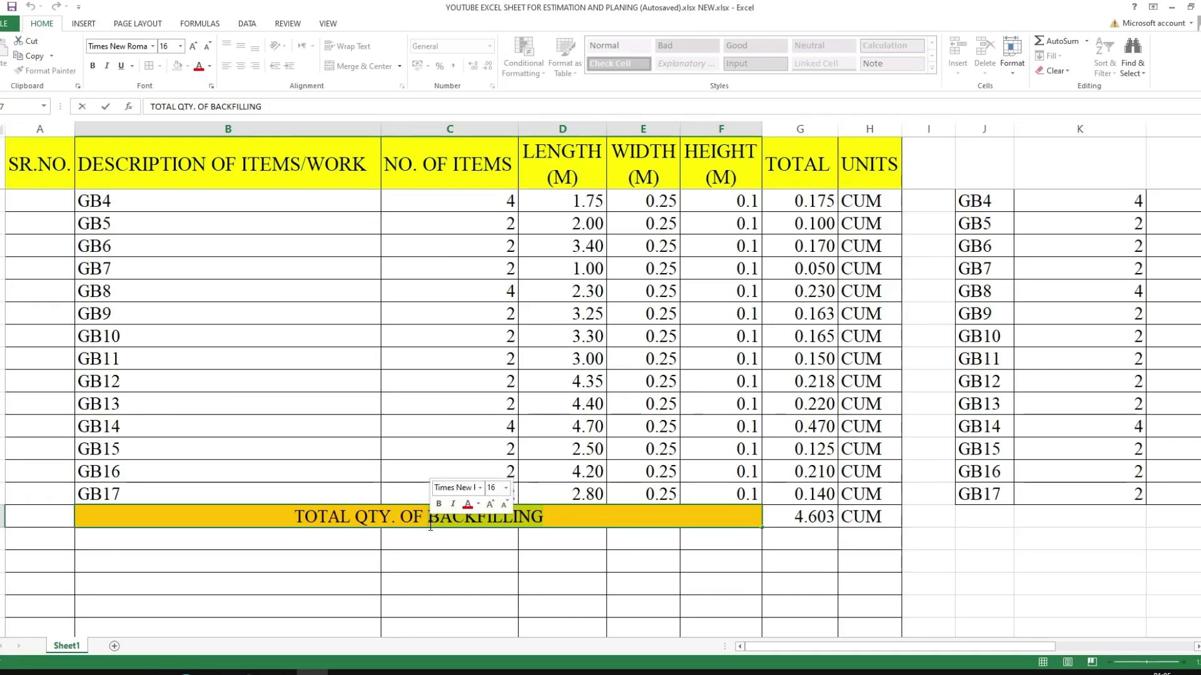
key(BackSpace)
- Complete the total label below GB17 with item 10's description so it reads TOTAL QTY. OF ONE LINE BRICK WORK FOR GROUND BEAM
scroll(375, 475, up, 6)
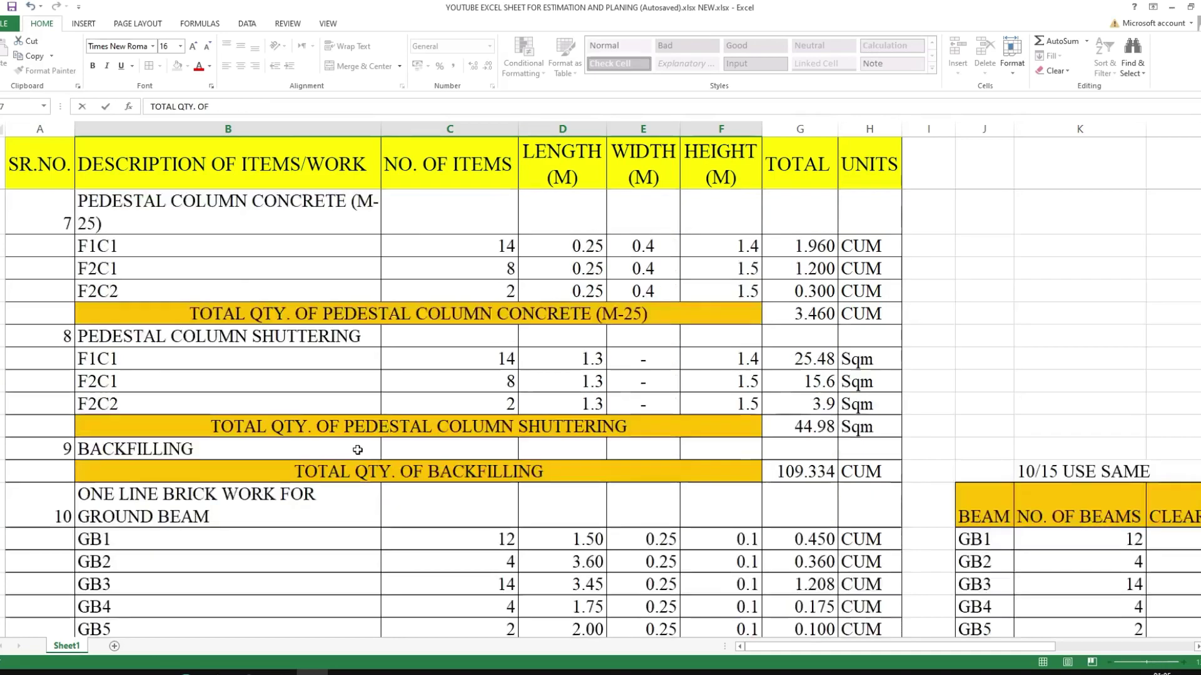
scroll(350, 454, down, 3)
scroll(301, 444, down, 1)
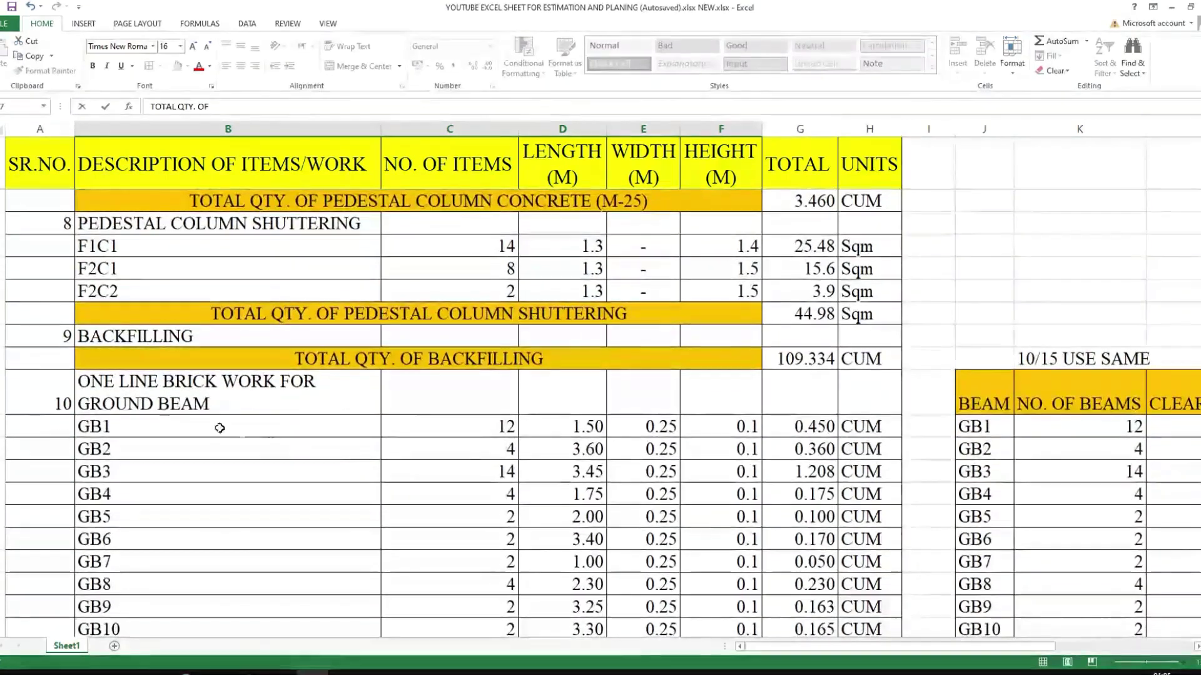
click(94, 382)
double_click(94, 382)
drag(78, 383, 224, 413)
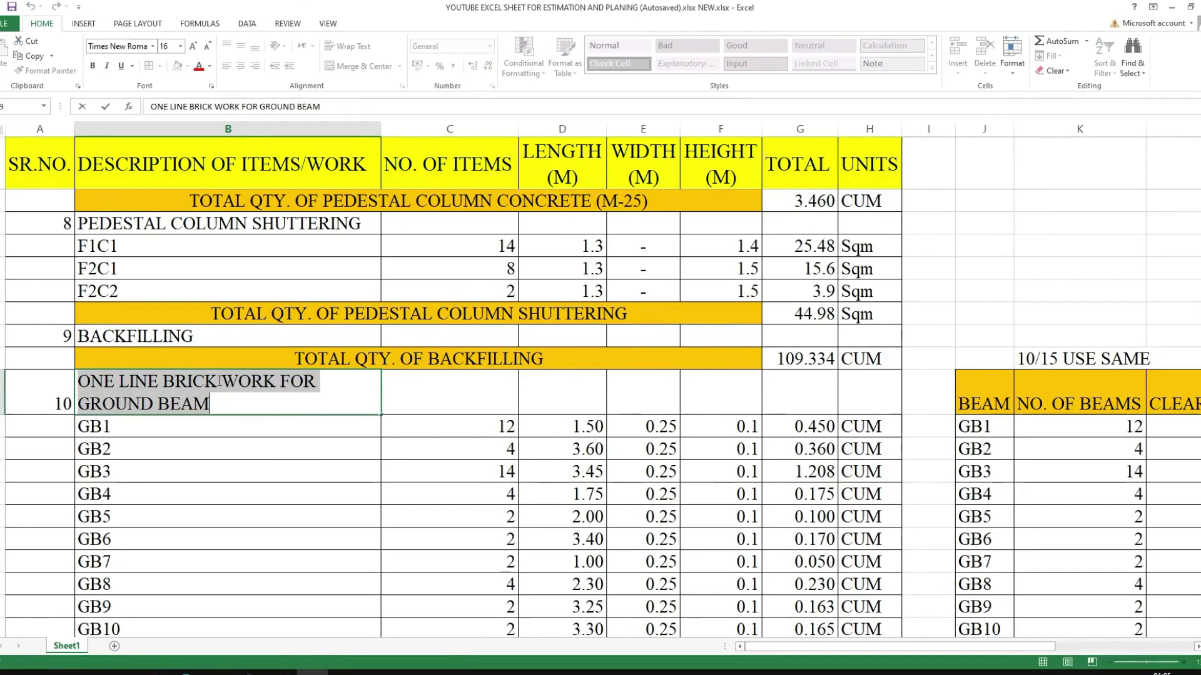
scroll(238, 376, down, 4)
click(491, 518)
double_click(491, 518)
key(ctrl+v)
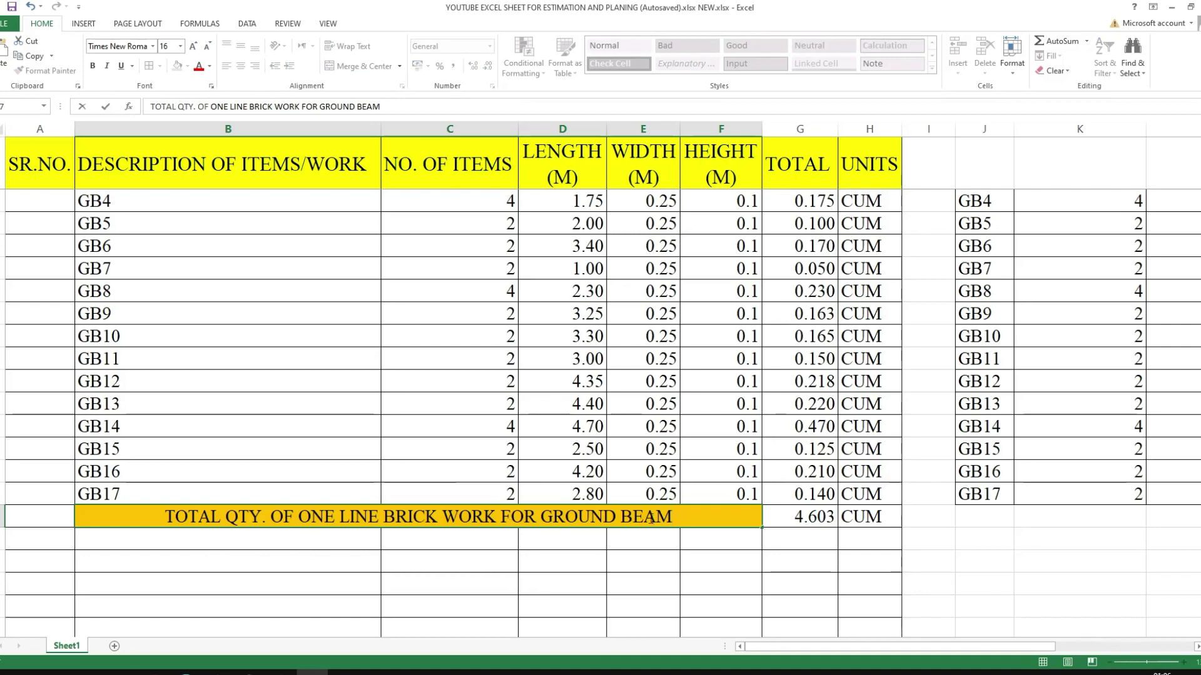
scroll(477, 392, up, 2)
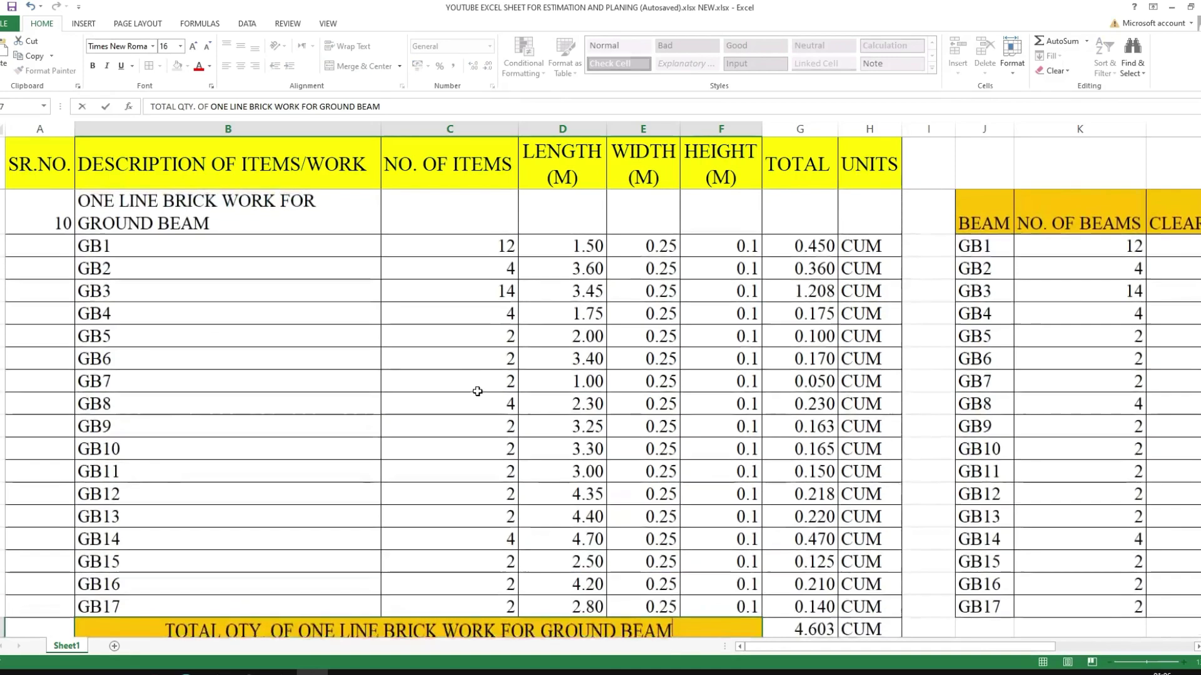